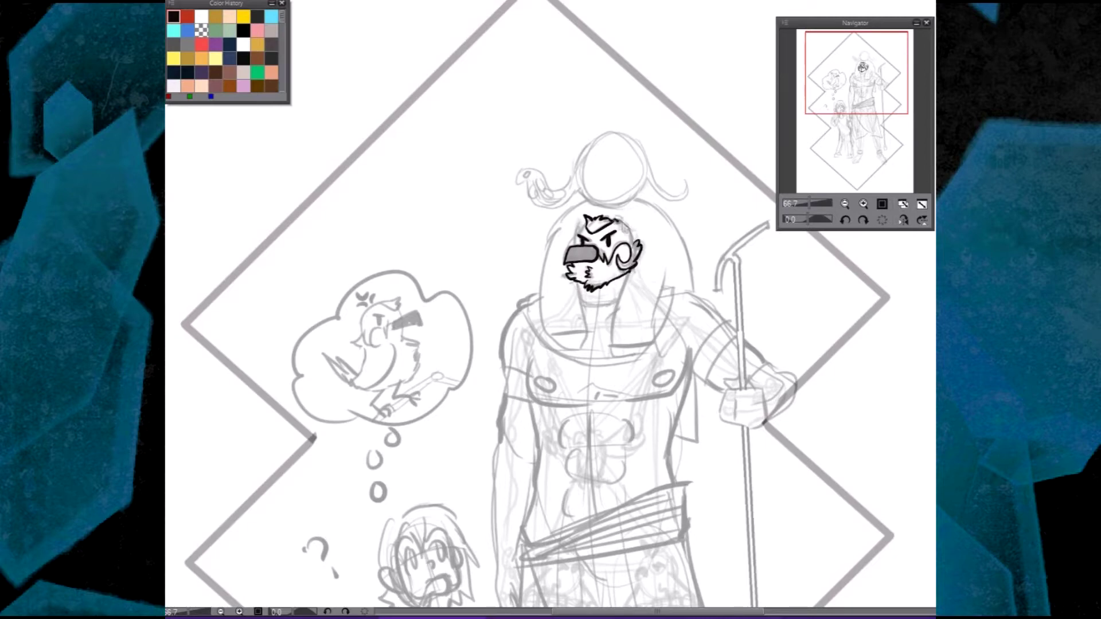
- Ink the neck and the headdress's outer edge and front lappets over the sketch of the standing figure
scroll(717, 220, "up", 1)
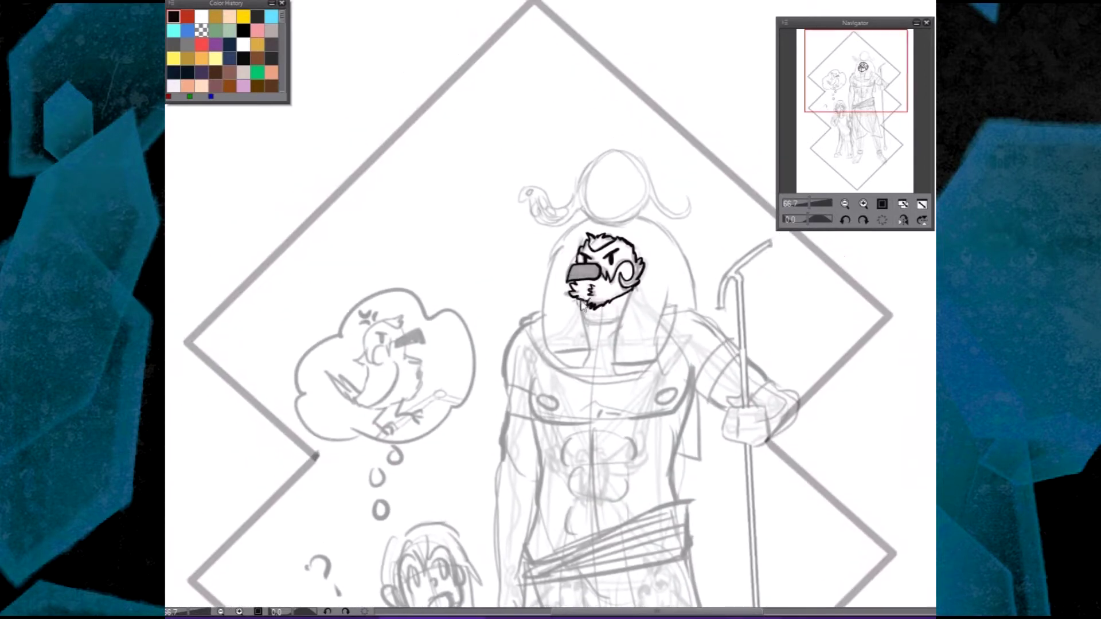
left_click_drag(584, 304, 619, 321)
left_click_drag(705, 294, 696, 296)
mouse_move(609, 324)
left_mouse_down()
mouse_move(606, 344)
mouse_move(646, 364)
mouse_move(662, 284)
left_mouse_up()
mouse_move(573, 326)
left_mouse_down()
mouse_move(570, 373)
mouse_move(536, 357)
left_mouse_up()
key("ctrl+z")
left_click_drag(562, 235, 536, 358)
mouse_move(740, 336)
left_mouse_down()
mouse_move(714, 316)
mouse_move(685, 244)
mouse_move(637, 300)
left_mouse_up()
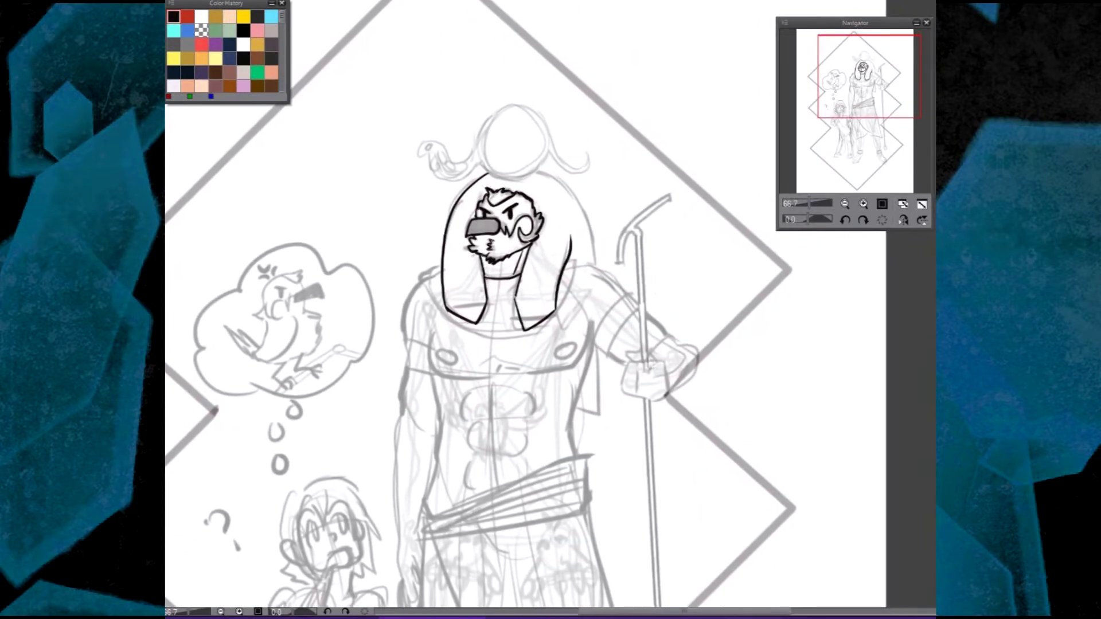
- Ink the wide curved collar around the bottom of the headdress, from shoulder to shoulder
left_click_drag(573, 281, 628, 291)
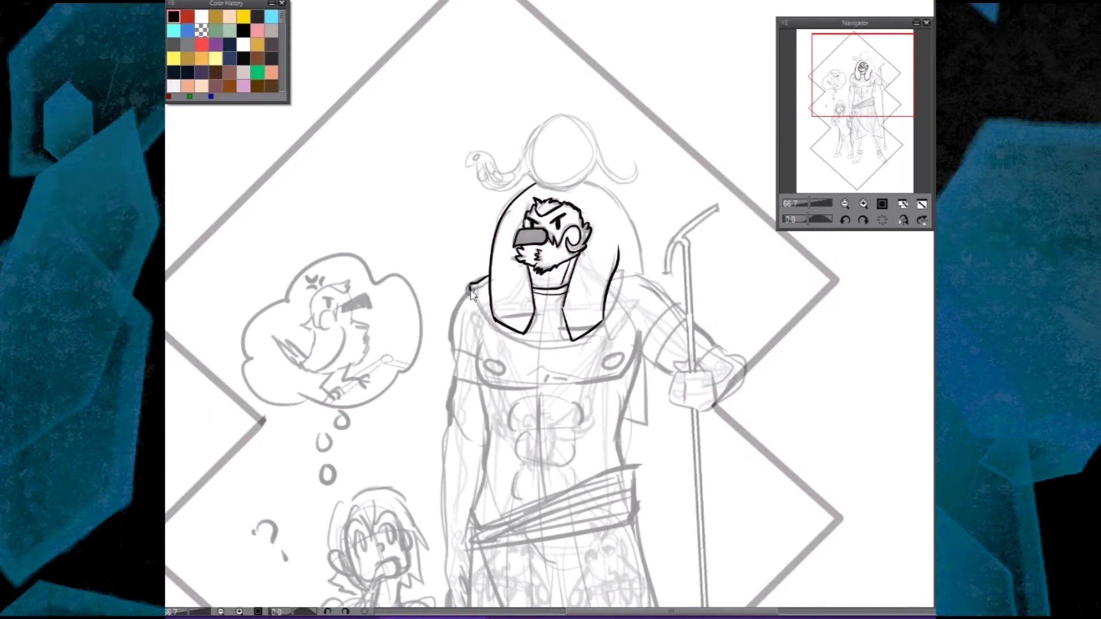
key("End")
key("End")
key("End")
key("End")
key("End")
key("End")
key("End")
key("End")
key("End")
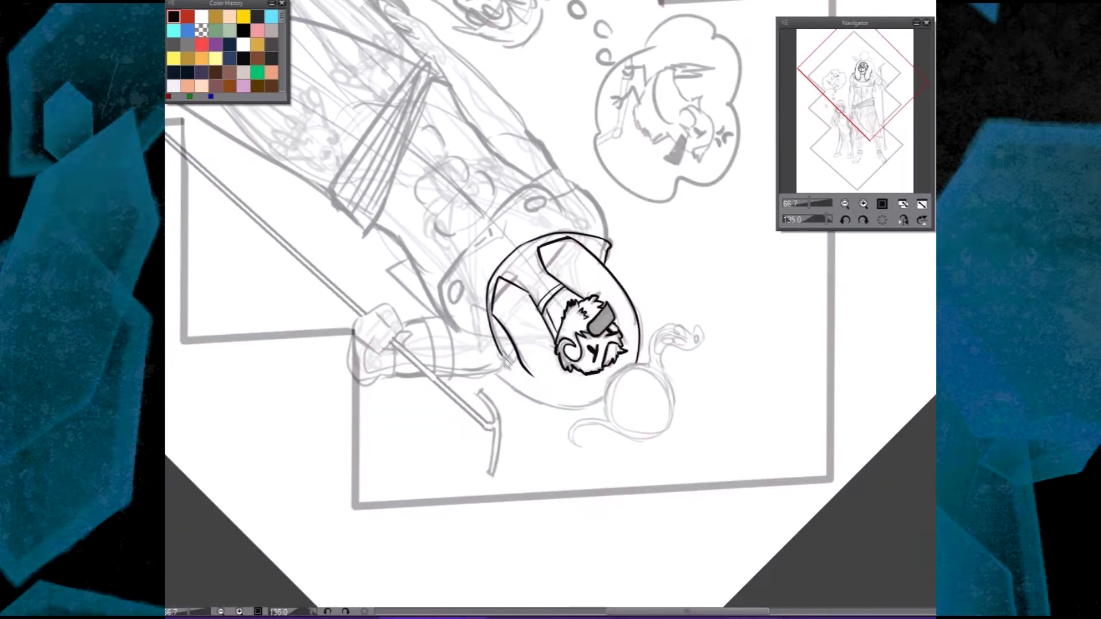
left_click(845, 222)
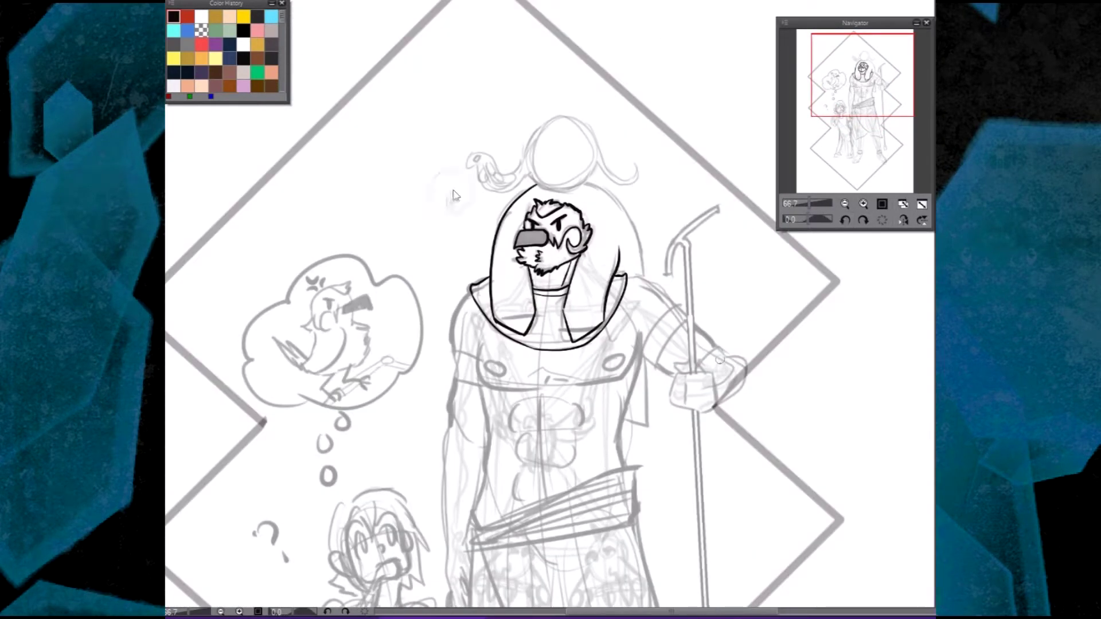
- Ink the rest of the headdress outline and the raised arm's shoulder and upper-arm bands
key("c")
scroll(512, 288, "down", 3)
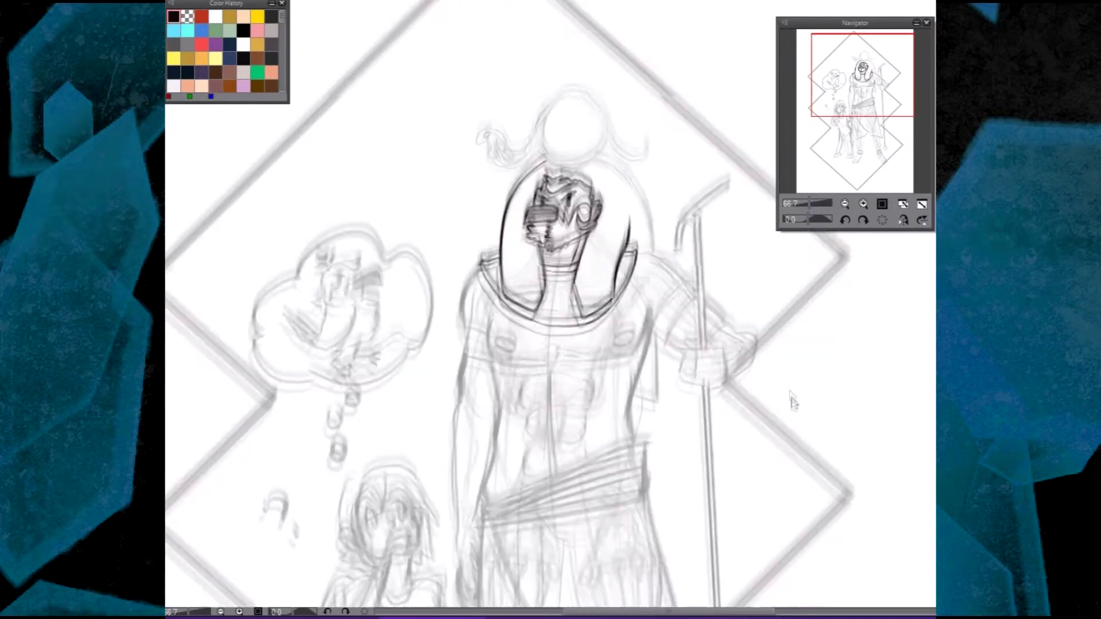
scroll(720, 250, "up", 3)
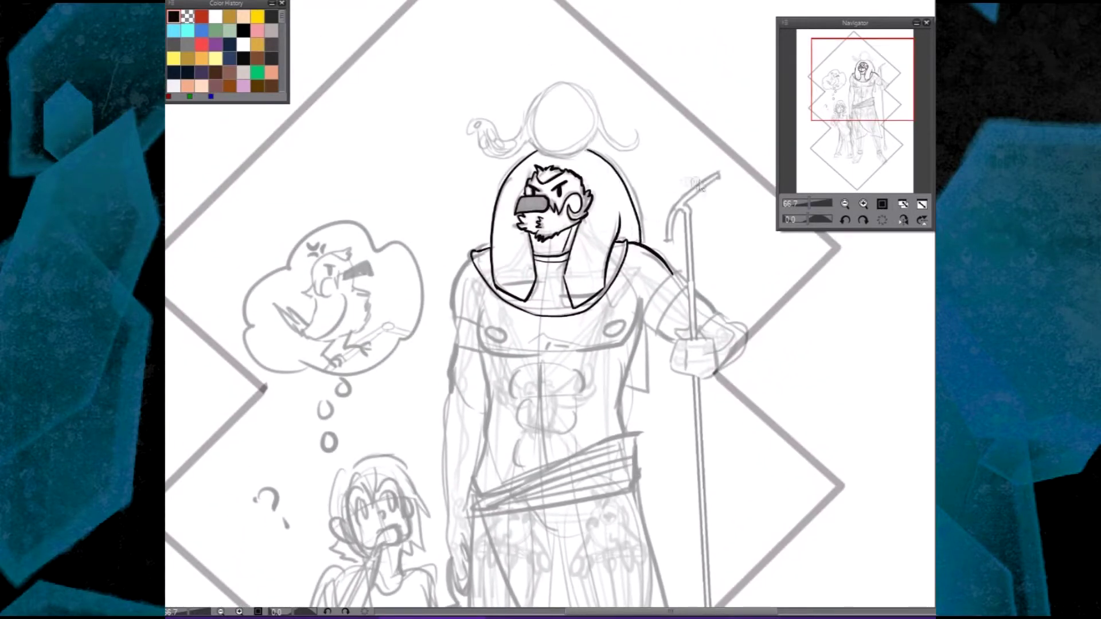
scroll(696, 184, "down", 3)
mouse_move(693, 248)
left_mouse_down()
mouse_move(665, 289)
mouse_move(681, 240)
left_mouse_up()
- Ink the staff's curved crook and its upper shaft down to the gripping hand
left_click(863, 220)
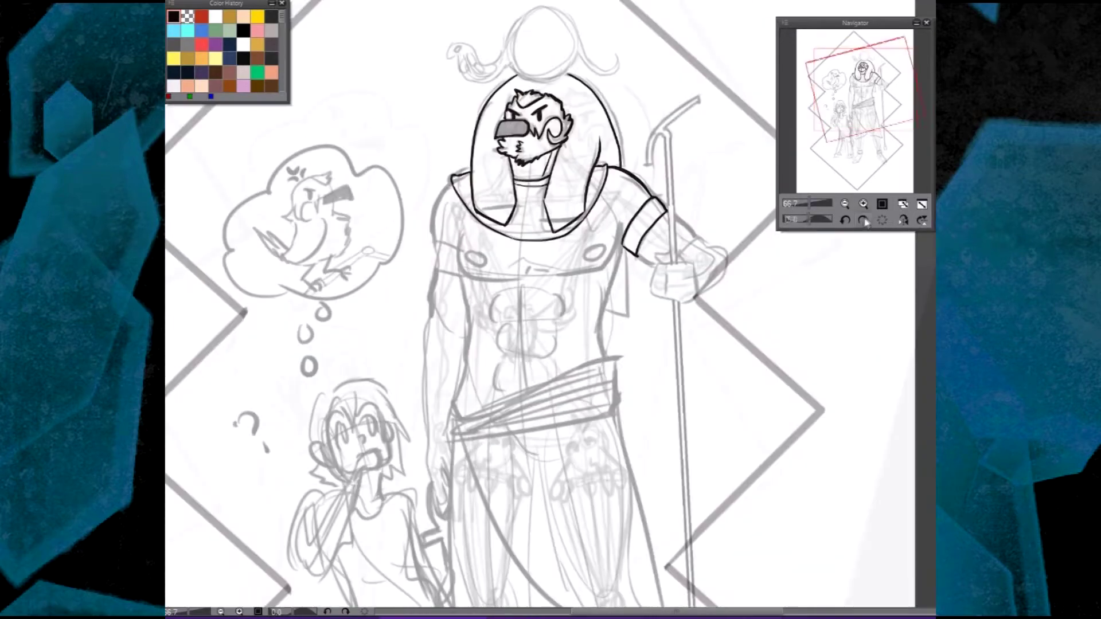
left_click(846, 221)
left_click(845, 221)
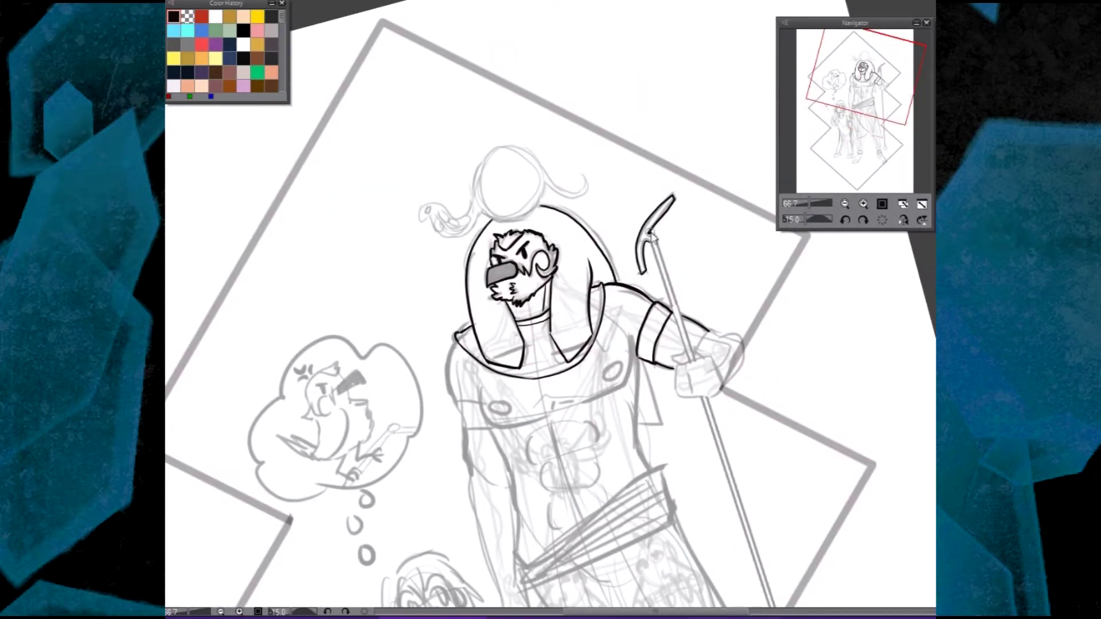
mouse_move(651, 239)
left_mouse_down()
mouse_move(600, 132)
mouse_move(639, 241)
left_mouse_up()
key("ctrl+z")
key("ctrl+@")
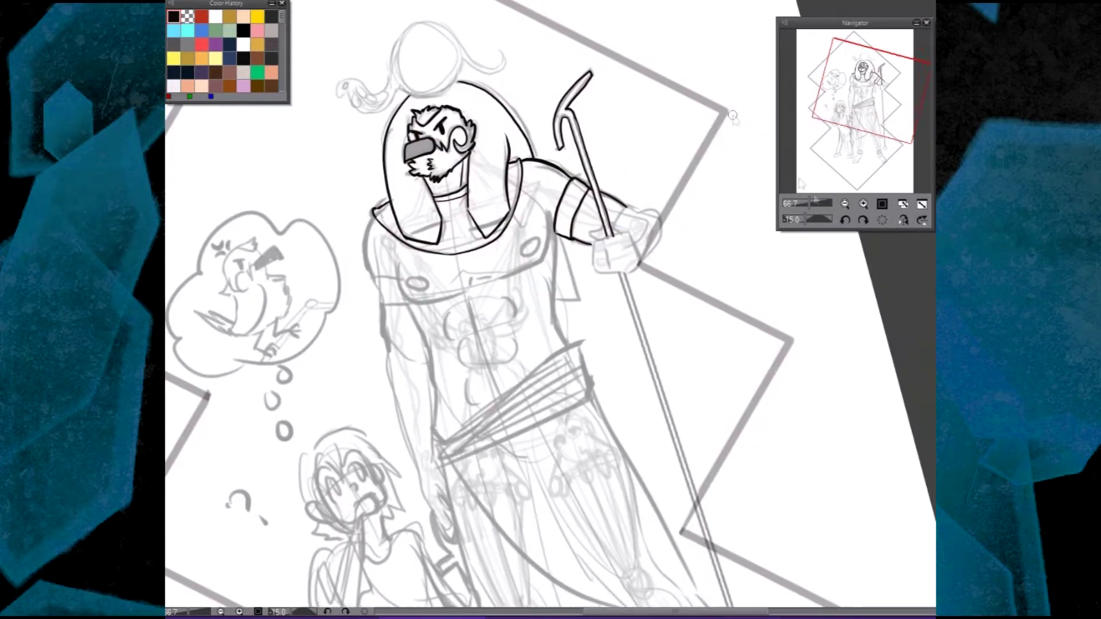
- Ink the raised arm's bent elbow and forearm and the fingers gripping the staff
mouse_move(646, 235)
left_mouse_down()
mouse_move(677, 258)
mouse_move(642, 289)
mouse_move(663, 246)
mouse_move(660, 342)
mouse_move(639, 281)
mouse_move(650, 216)
left_mouse_up()
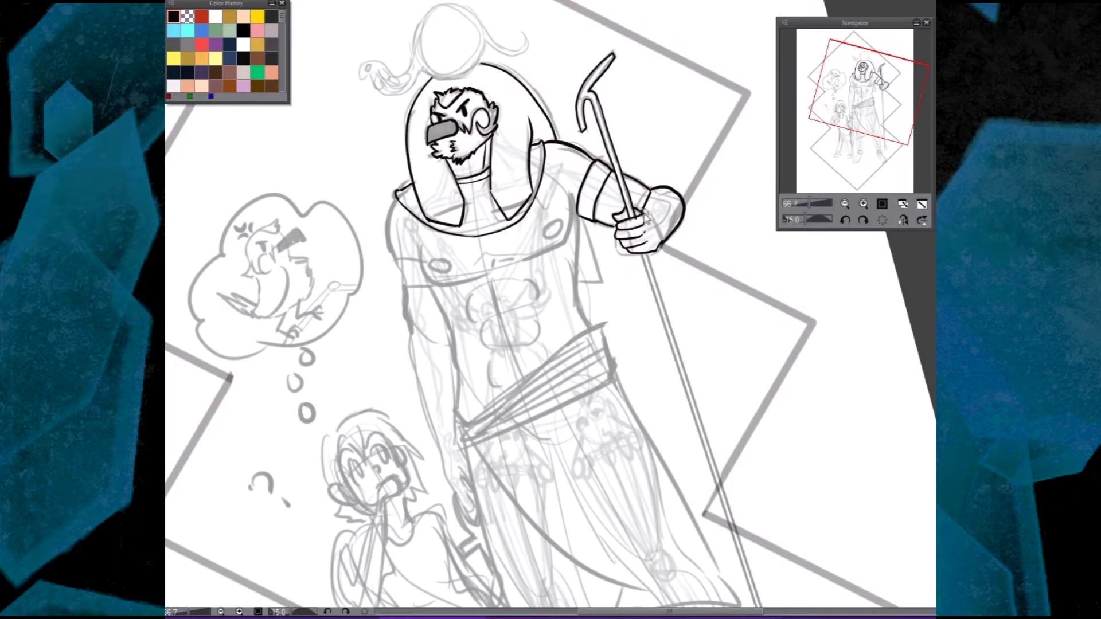
key("c")
left_click_drag(660, 194, 691, 297)
key("c")
- Ink the lower contour of the pectorals and the staff-side edge of the torso down to the sash
left_click_drag(647, 200, 579, 253)
left_click_drag(646, 250, 624, 349)
key("asciicircum")
key("asciicircum")
key("asciicircum")
key("asciicircum")
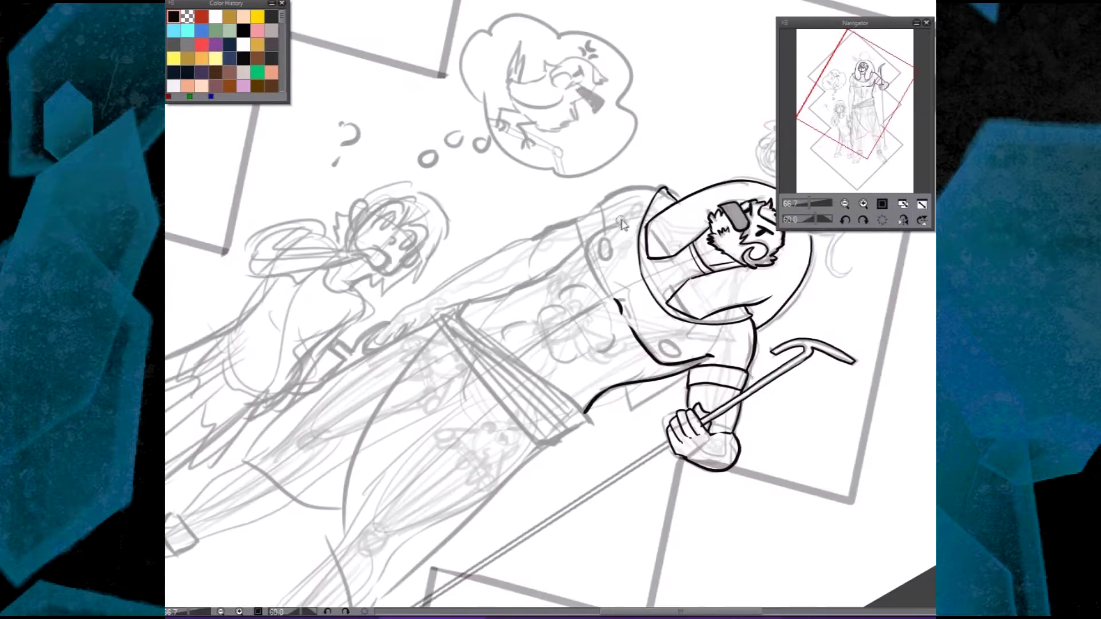
key("minus")
key("minus")
key("minus")
key("minus")
key("minus")
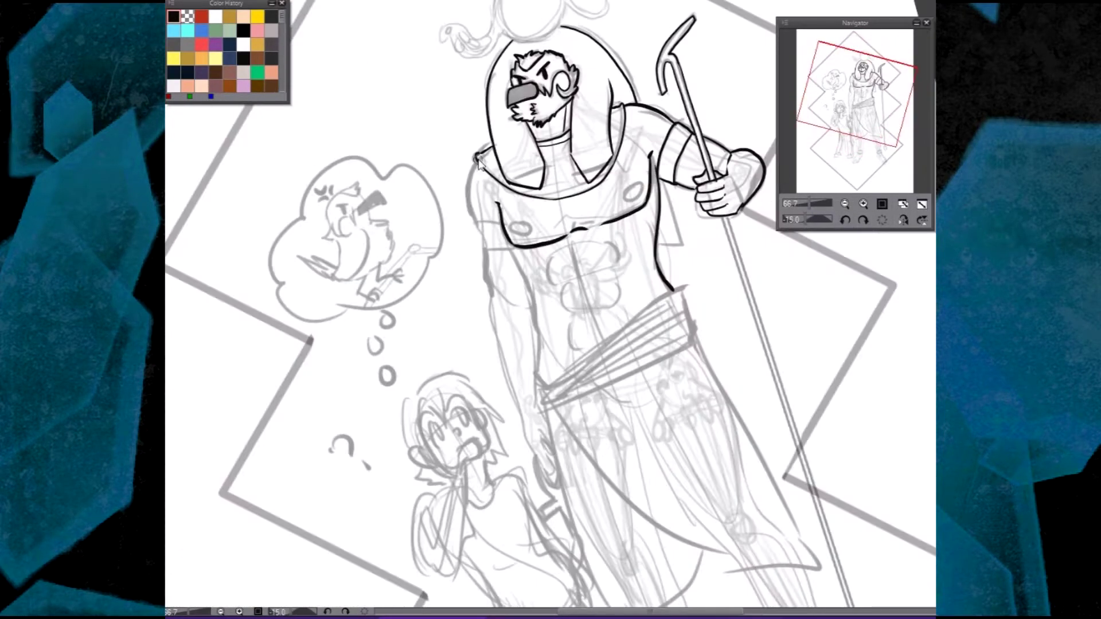
- Ink the shoulder and upper-arm band of the lowered arm
key("asciicircum")
key("asciicircum")
key("asciicircum")
key("asciicircum")
key("asciicircum")
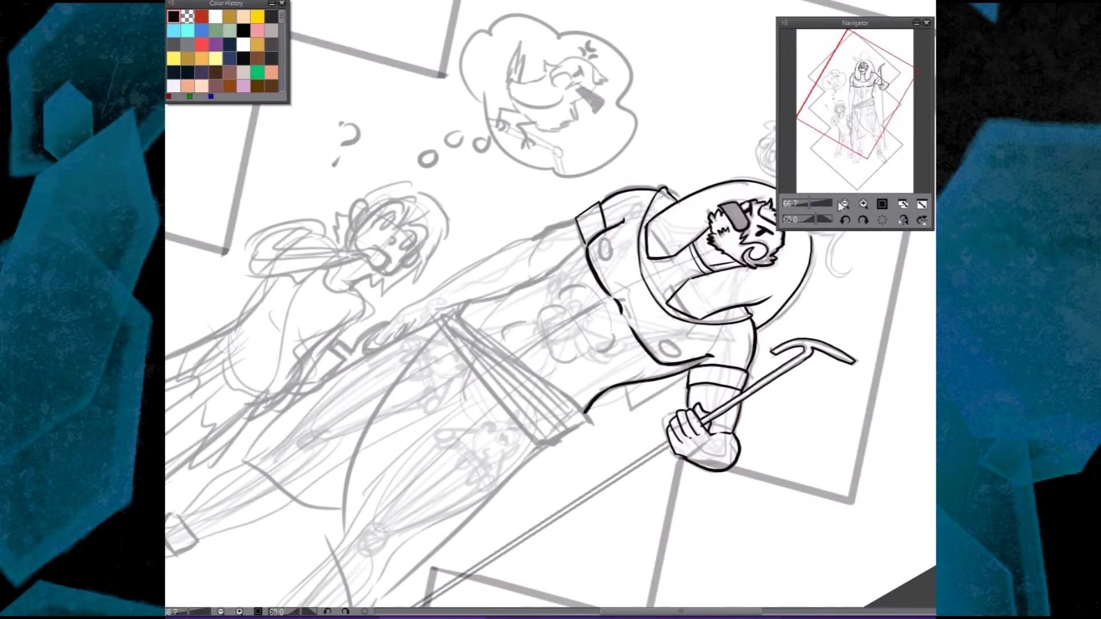
- Ink the torso edge beside the lowered arm down to the sash, and both nipples
key("minus")
key("minus")
key("minus")
key("minus")
key("minus")
mouse_move(506, 238)
left_mouse_down()
mouse_move(533, 304)
mouse_move(542, 387)
left_mouse_up()
left_click_drag(644, 226, 620, 230)
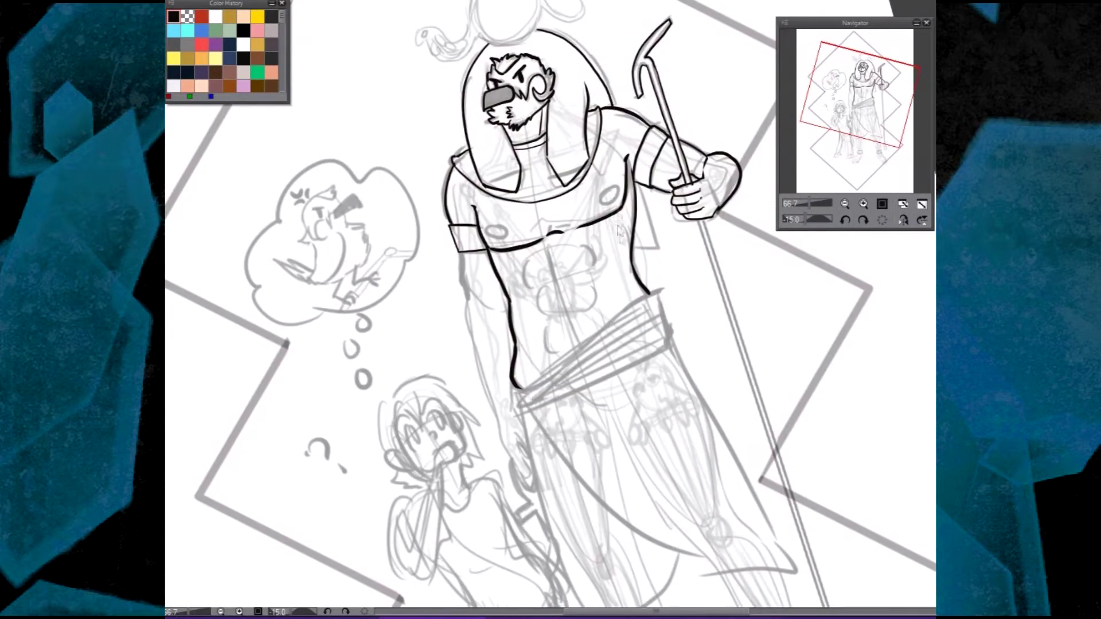
left_click_drag(495, 226, 496, 227)
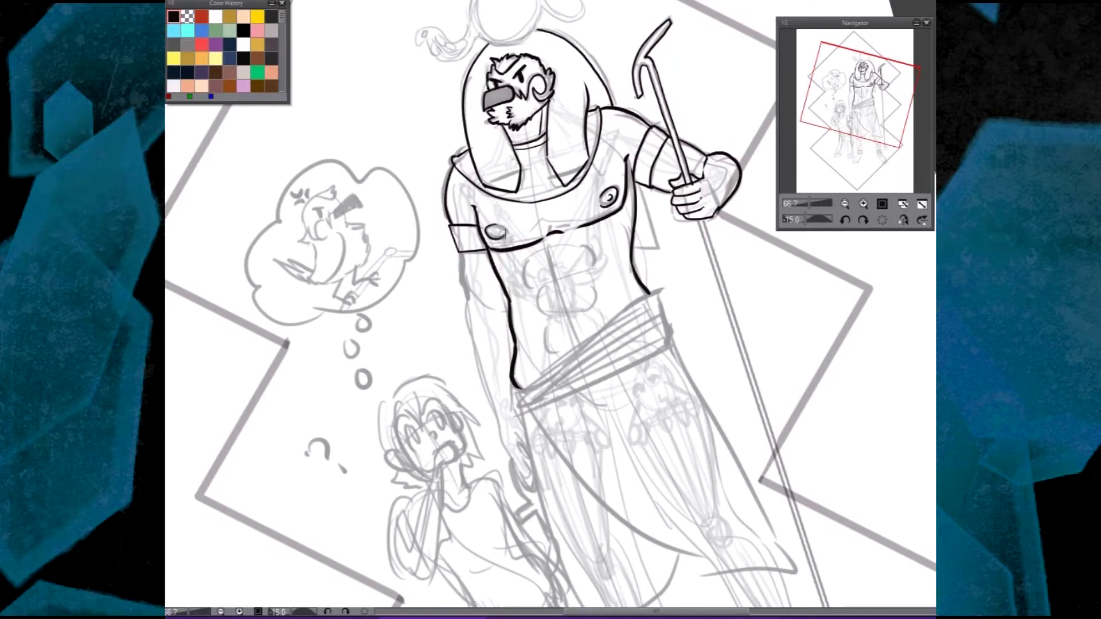
- Ink the abdominal muscles with short curved strokes between the chest and the sash
left_click_drag(557, 290, 577, 307)
left_click_drag(594, 255, 613, 283)
mouse_move(555, 271)
left_mouse_down()
mouse_move(545, 294)
mouse_move(560, 319)
left_mouse_up()
mouse_move(587, 306)
left_mouse_down()
mouse_move(593, 333)
mouse_move(616, 342)
left_mouse_up()
left_click_drag(588, 341, 592, 351)
key("equal")
scroll(753, 163, "down", 8)
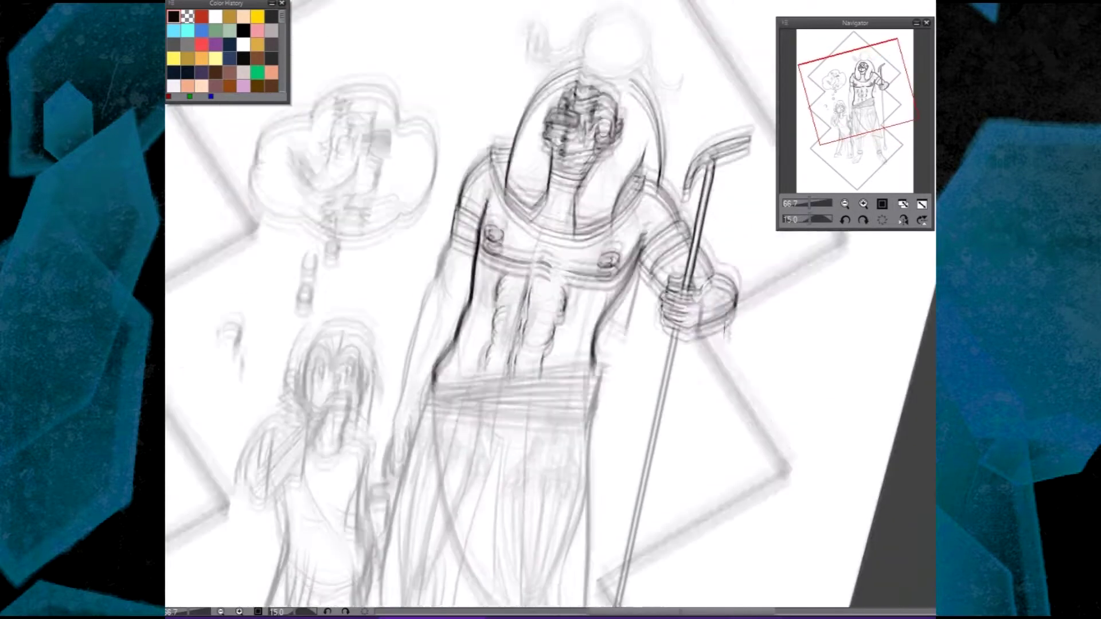
scroll(755, 158, "up", 2)
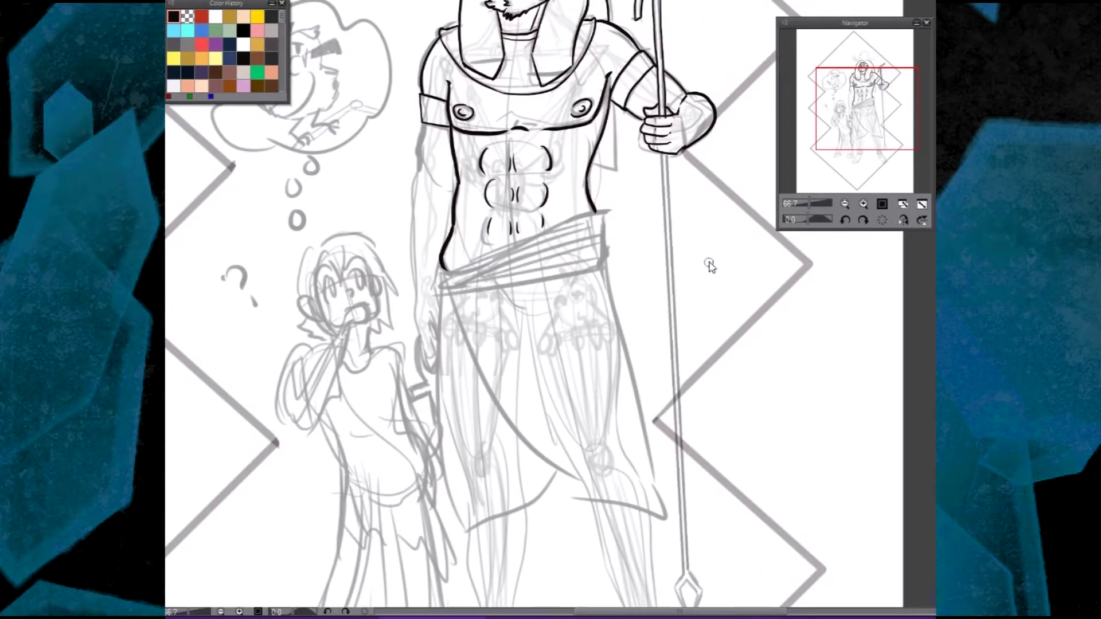
- Ink the lowered arm's inner and outer contours and its hand, redrawing the outer forearm line once
scroll(717, 221, "up", 3)
left_click_drag(492, 200, 487, 373)
scroll(489, 379, "down", 1)
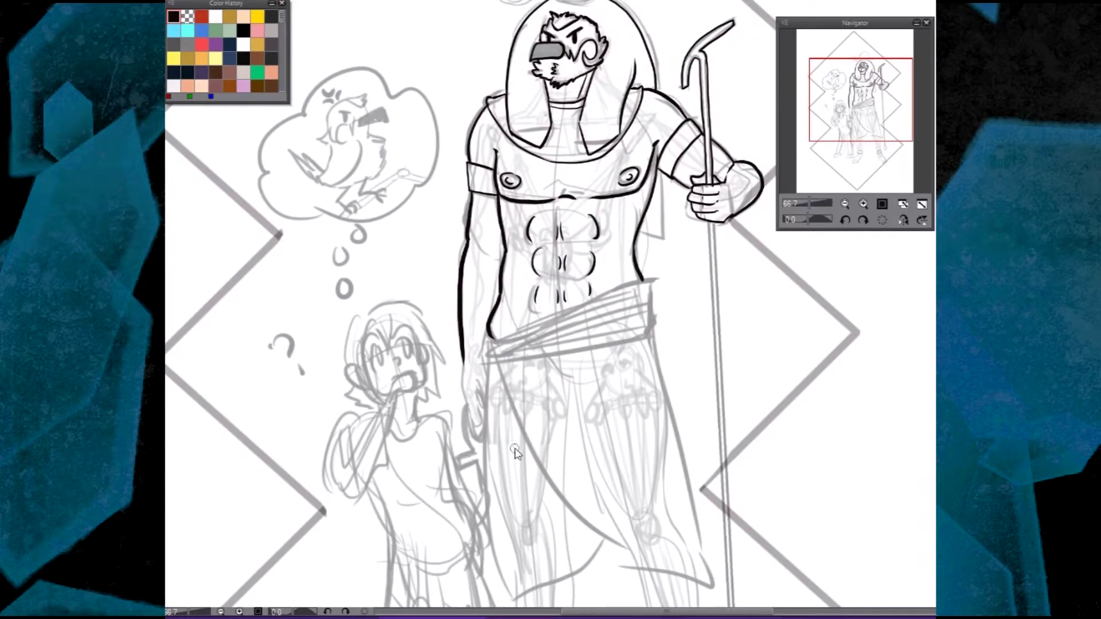
key("ctrl+z")
mouse_move(468, 234)
left_mouse_down()
mouse_move(467, 439)
mouse_move(456, 398)
left_mouse_up()
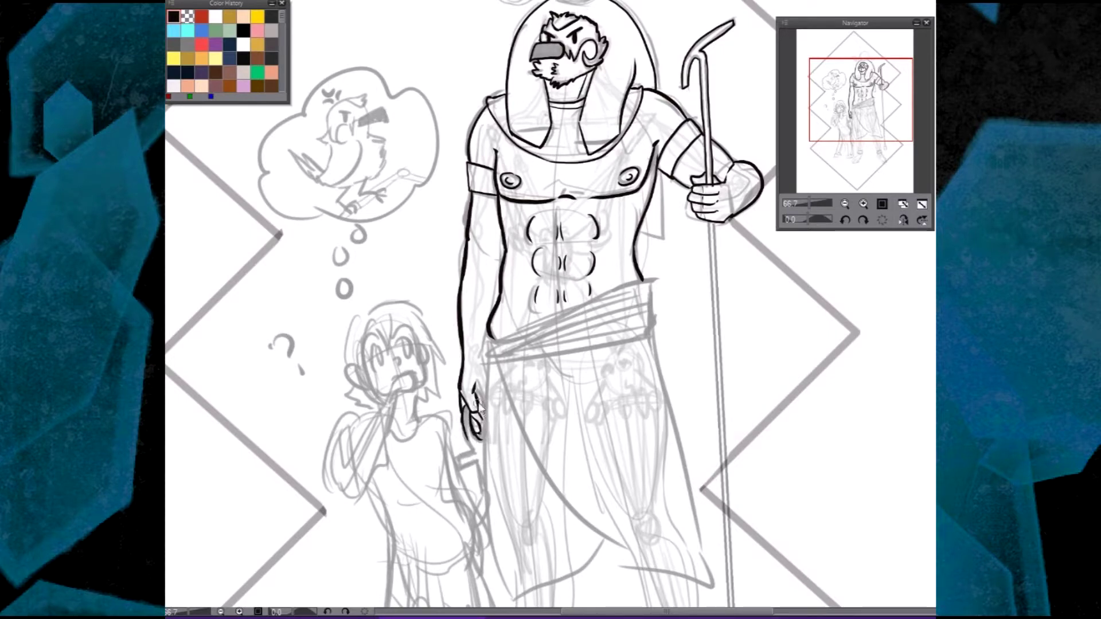
left_click_drag(486, 338, 479, 389)
- Ink the small T-shaped object held in the lowered hand
scroll(480, 390, "down", 3)
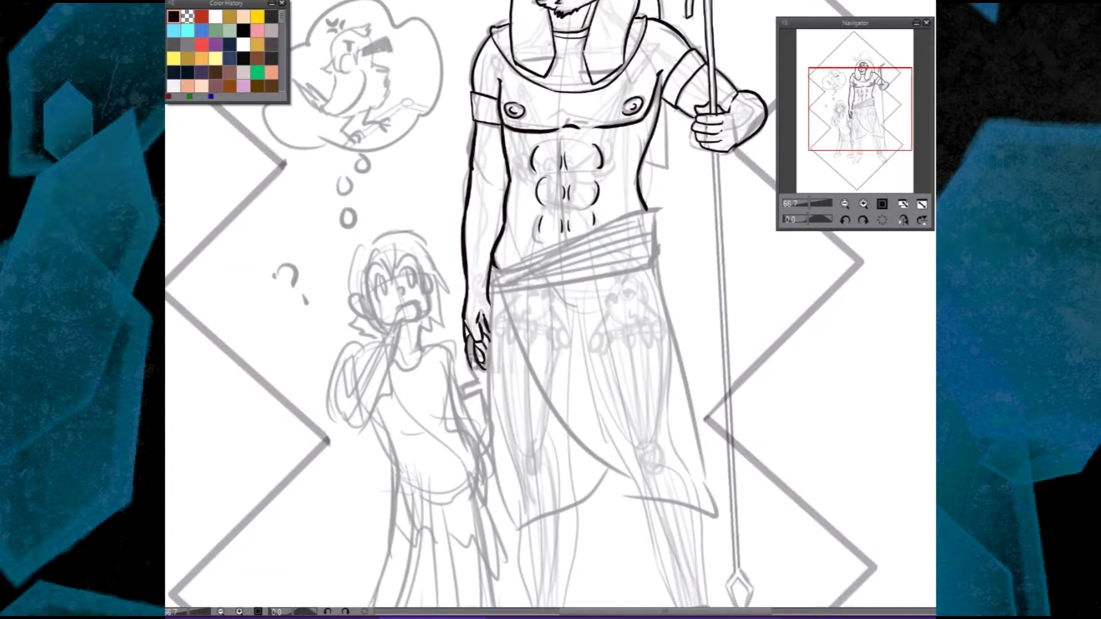
scroll(495, 440, "down", 2)
scroll(594, 318, "up", 2)
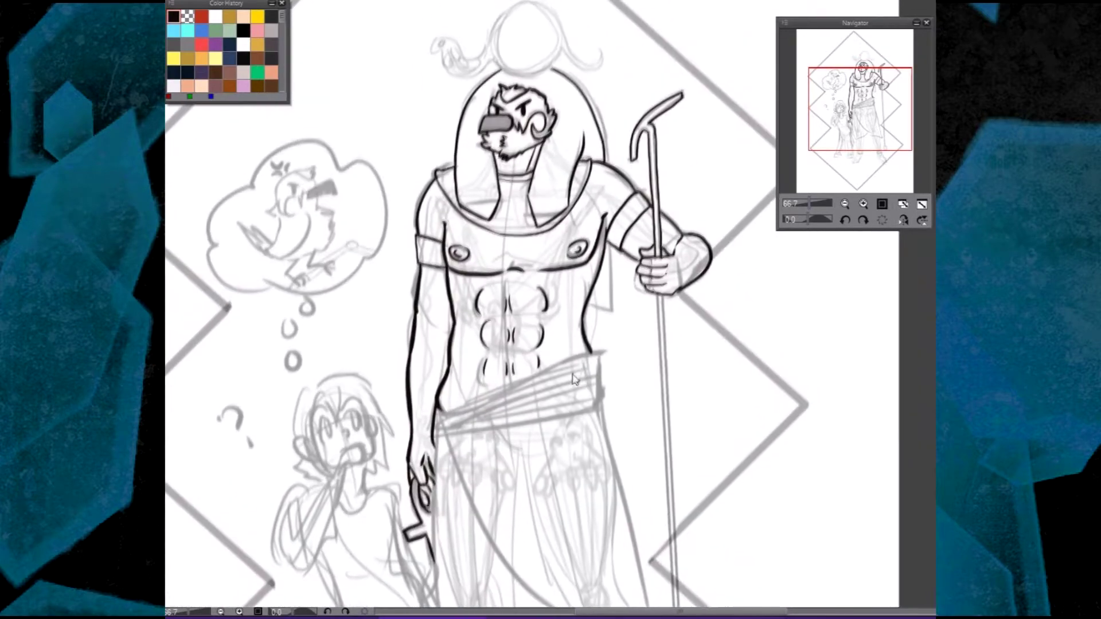
scroll(711, 214, "down", 2)
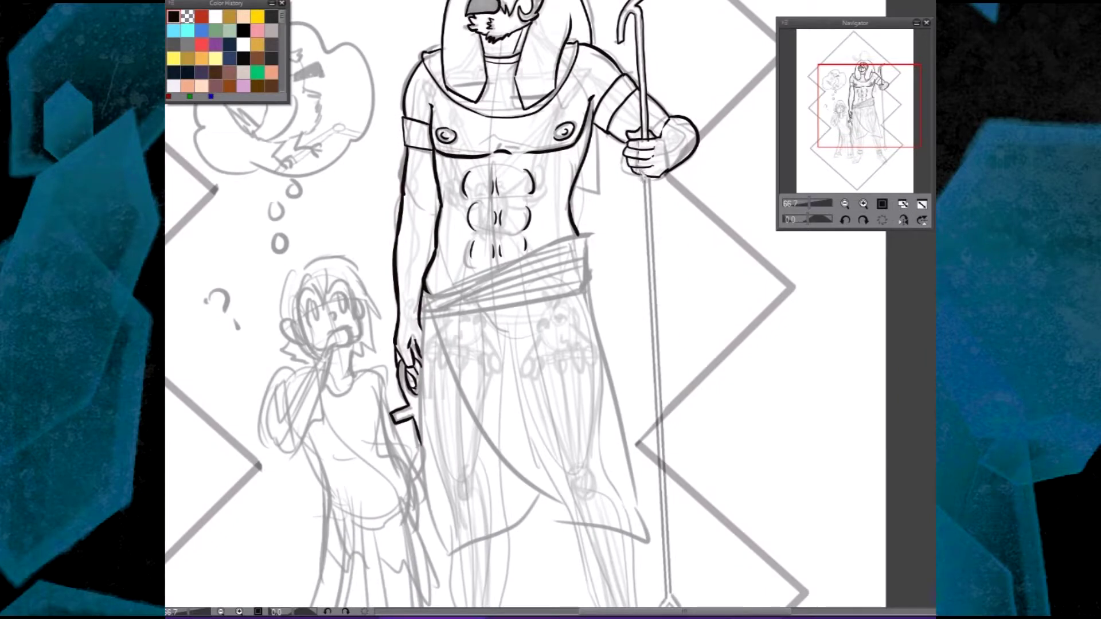
left_click_drag(644, 175, 668, 606)
left_click_drag(652, 178, 671, 599)
key("ctrl+z")
key("ctrl+z")
- Ink the staff's lower shaft and forked tip, and the pointed cloth hanging behind the raised arm
left_click_drag(644, 175, 666, 602)
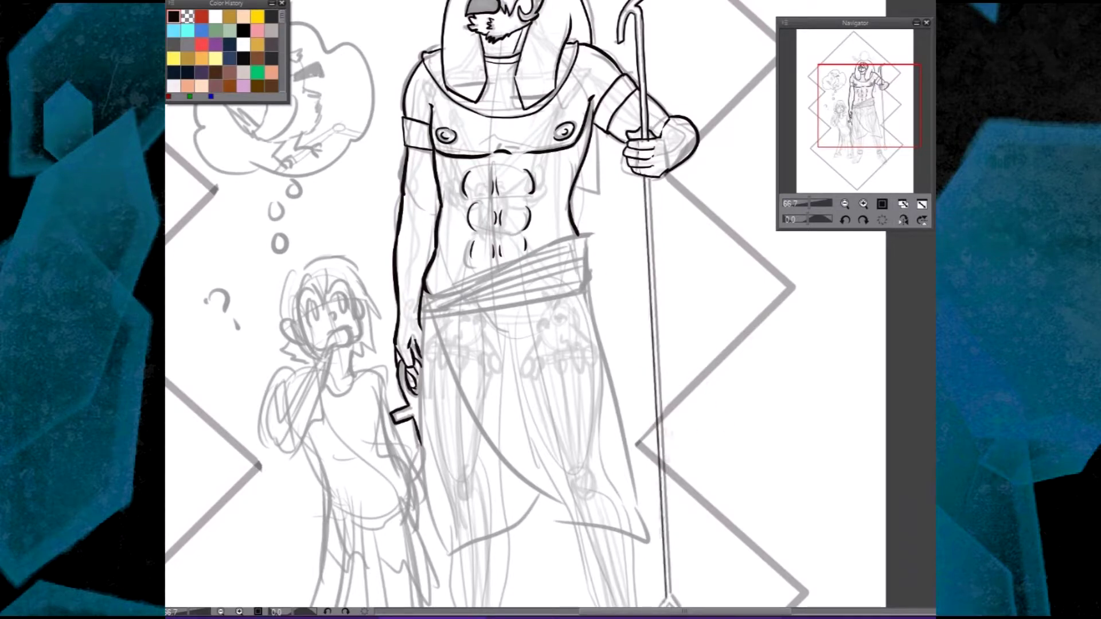
left_click_drag(651, 177, 671, 601)
left_click_drag(653, 401, 637, 212)
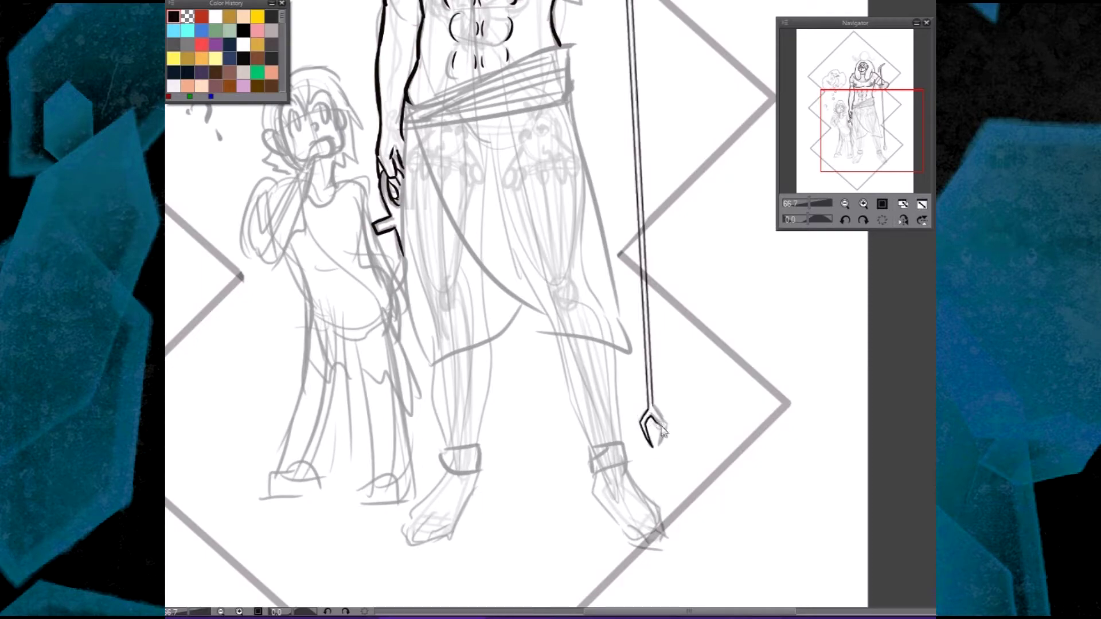
scroll(662, 421, "up", 5)
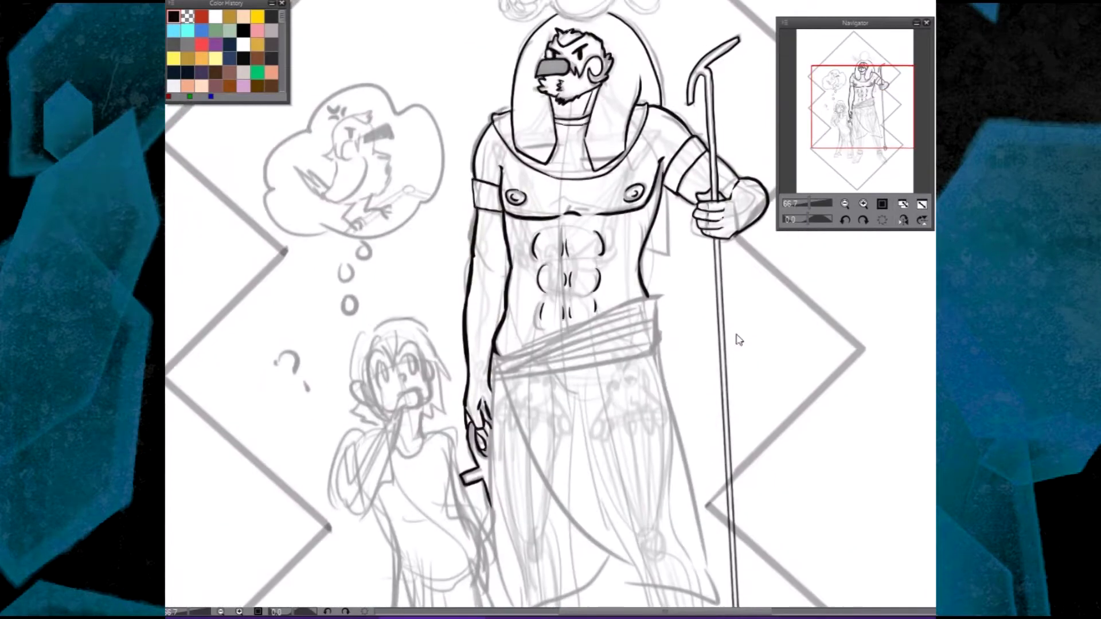
scroll(687, 278, "up", 4)
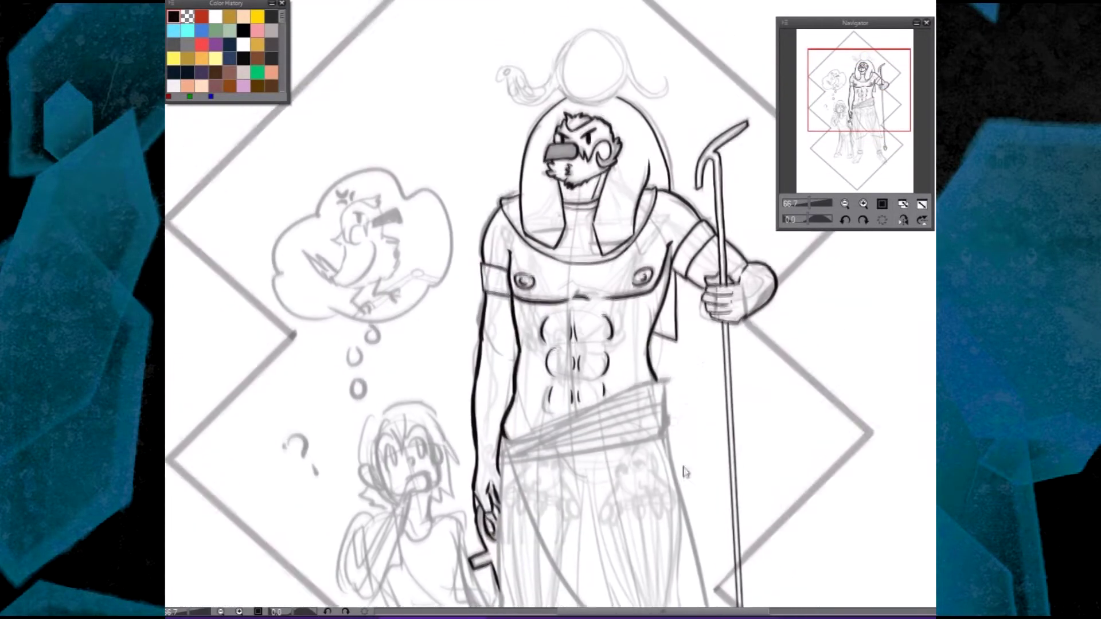
- Ink the snake's head, eye and curved body beside the disc above the headdress
scroll(728, 337, "up", 2)
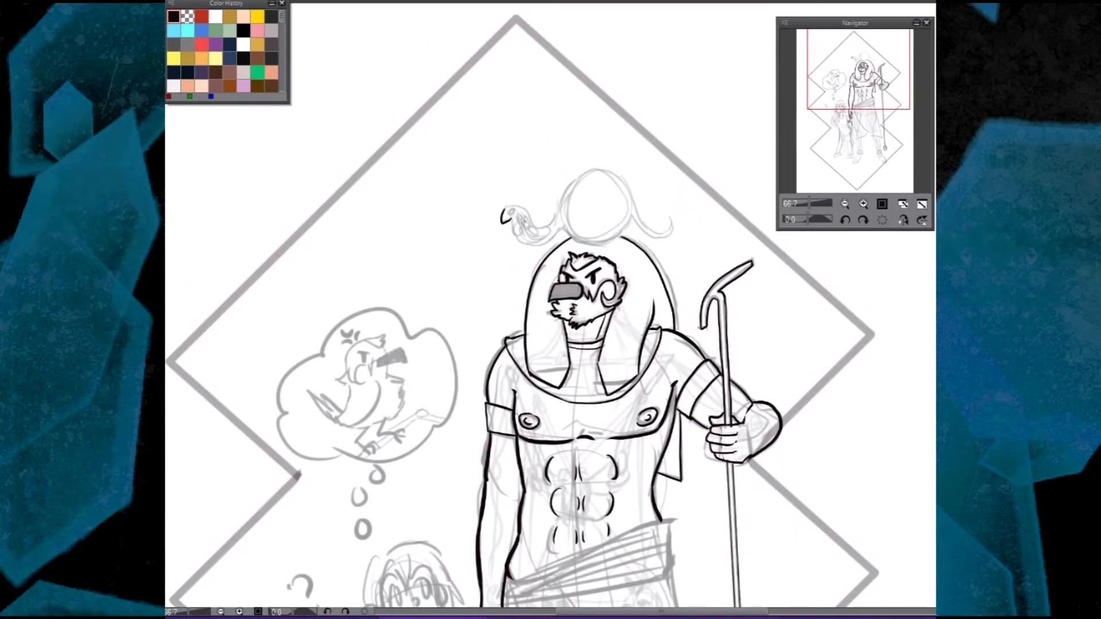
left_click_drag(516, 208, 565, 229)
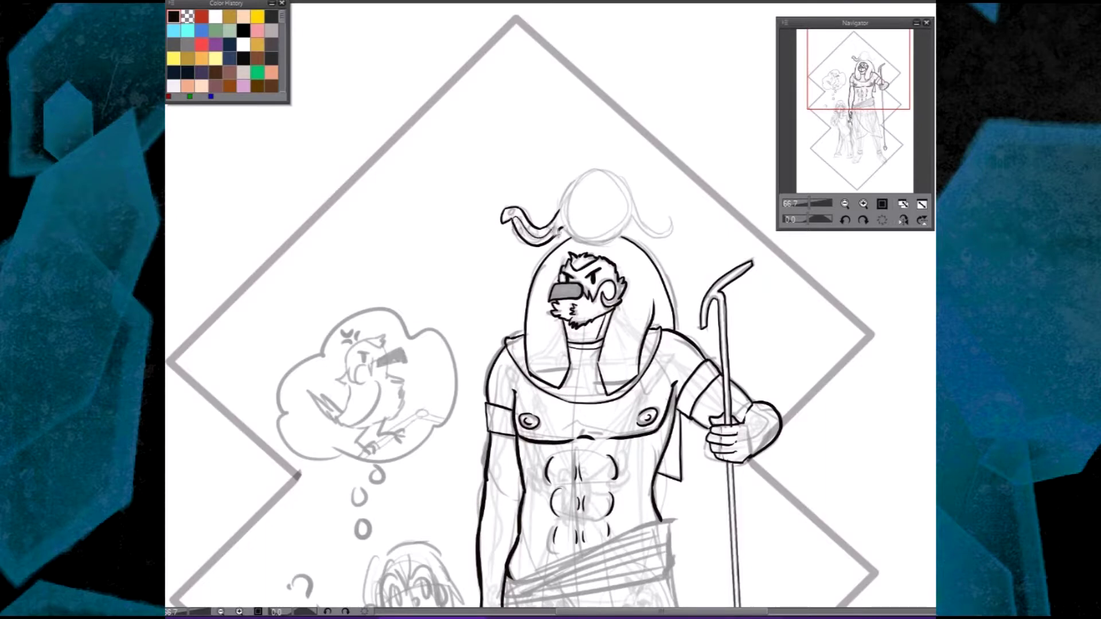
key("asciicircum")
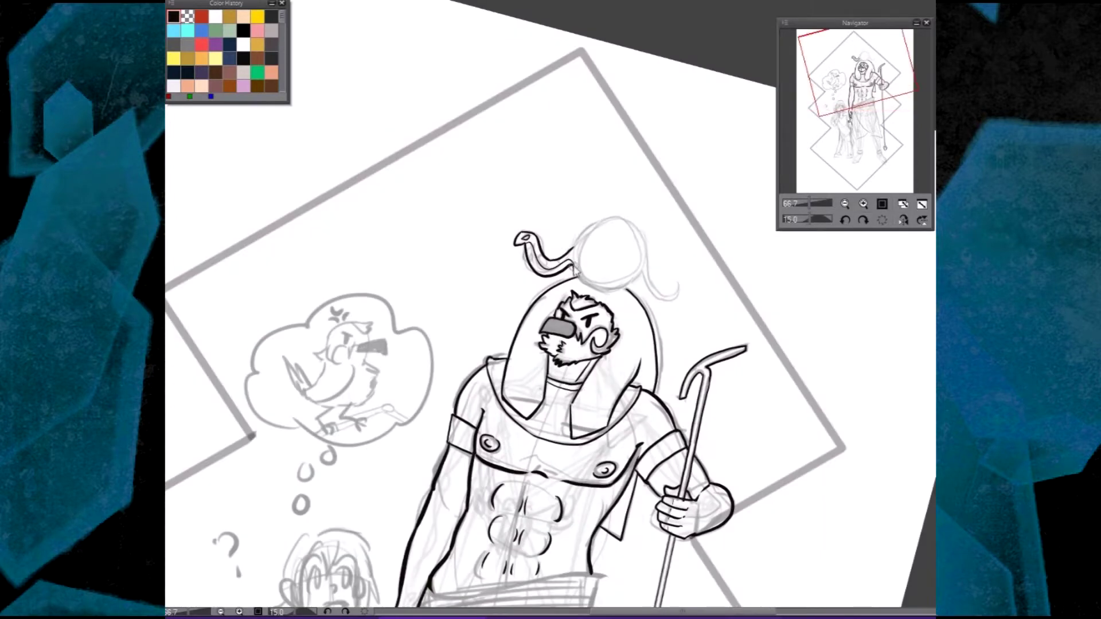
- Ink the round disc above the headdress and the snake's curled tail on its other side
left_click(863, 219)
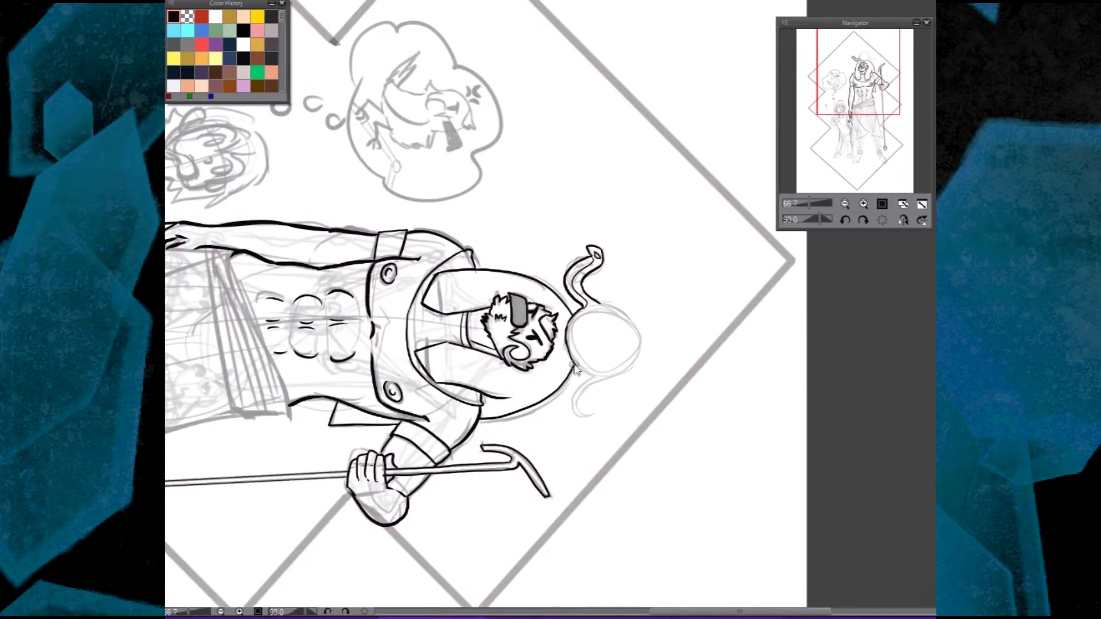
left_click(863, 219)
left_click(845, 219)
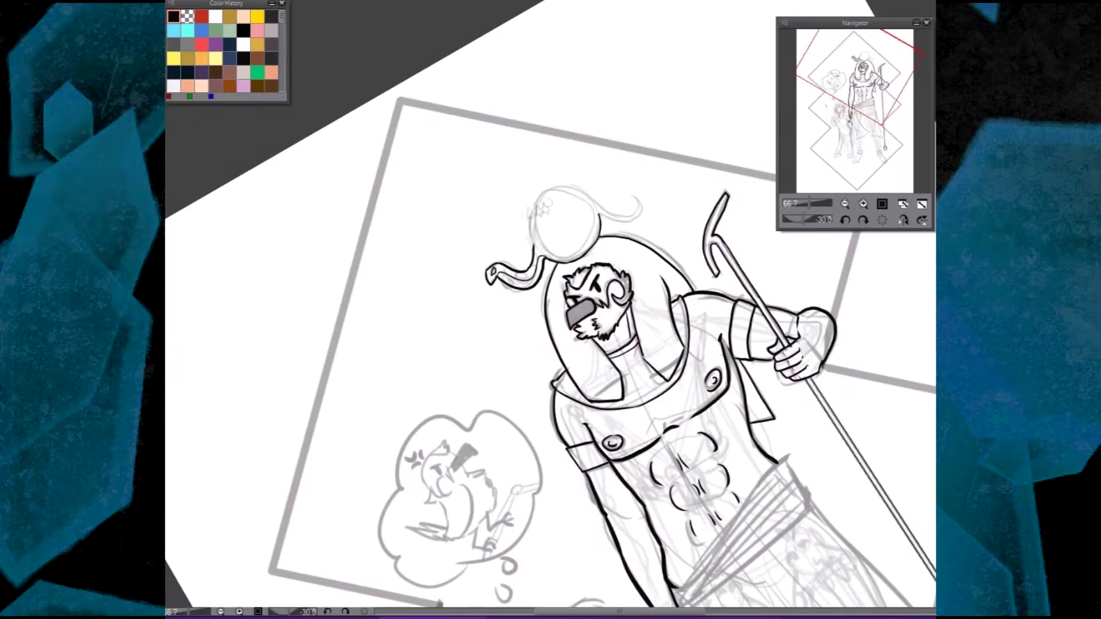
mouse_move(537, 212)
left_mouse_down()
mouse_move(574, 190)
mouse_move(602, 212)
mouse_move(642, 211)
left_mouse_up()
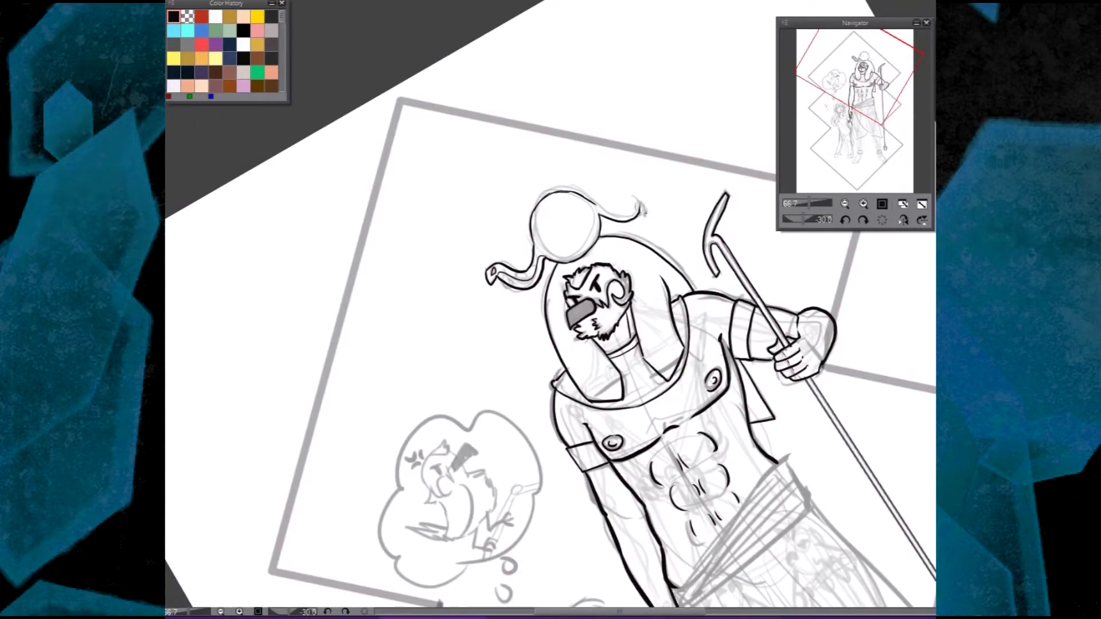
left_click(863, 220)
scroll(706, 100, "down", 5)
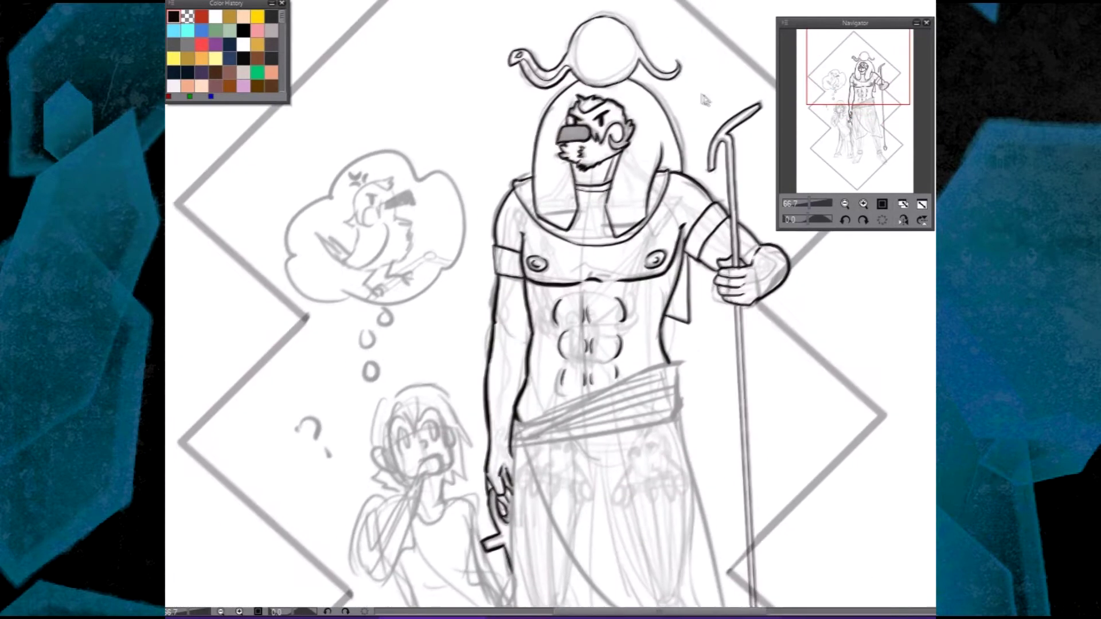
scroll(794, 382, "down", 5)
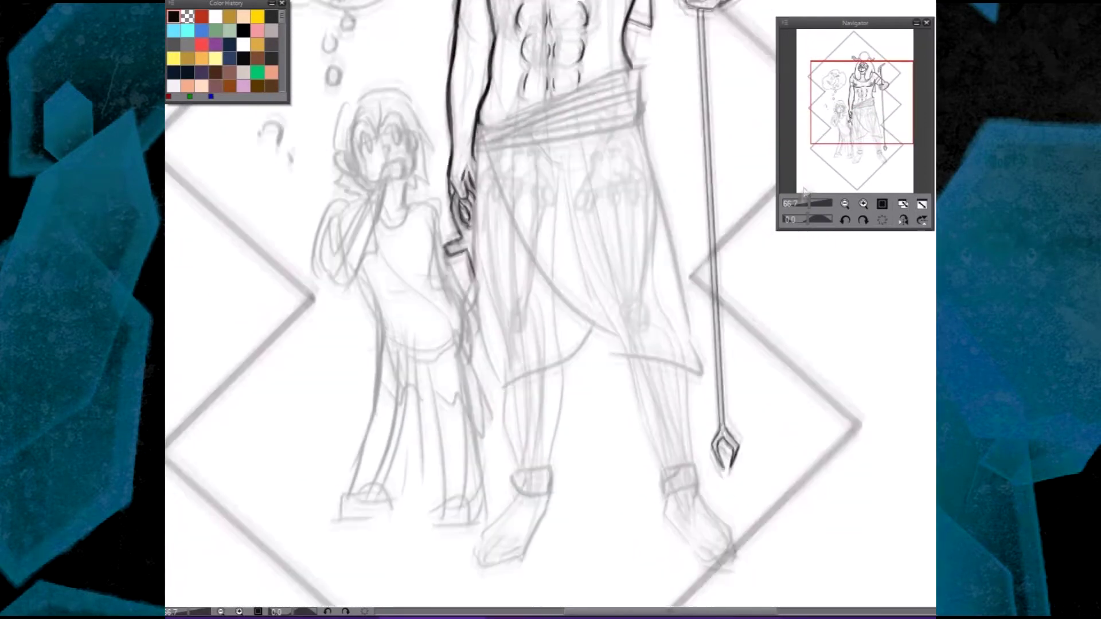
- Ink the wrapped sash around the tall figure's waist, including its folds and ragged side edge
scroll(795, 382, "up", 5)
left_click_drag(794, 383, 818, 307)
mouse_move(493, 229)
left_mouse_down()
mouse_move(507, 252)
mouse_move(653, 178)
mouse_move(643, 206)
mouse_move(510, 252)
left_mouse_up()
left_click_drag(631, 192, 530, 229)
left_click_drag(660, 209, 662, 235)
left_click_drag(665, 232, 504, 258)
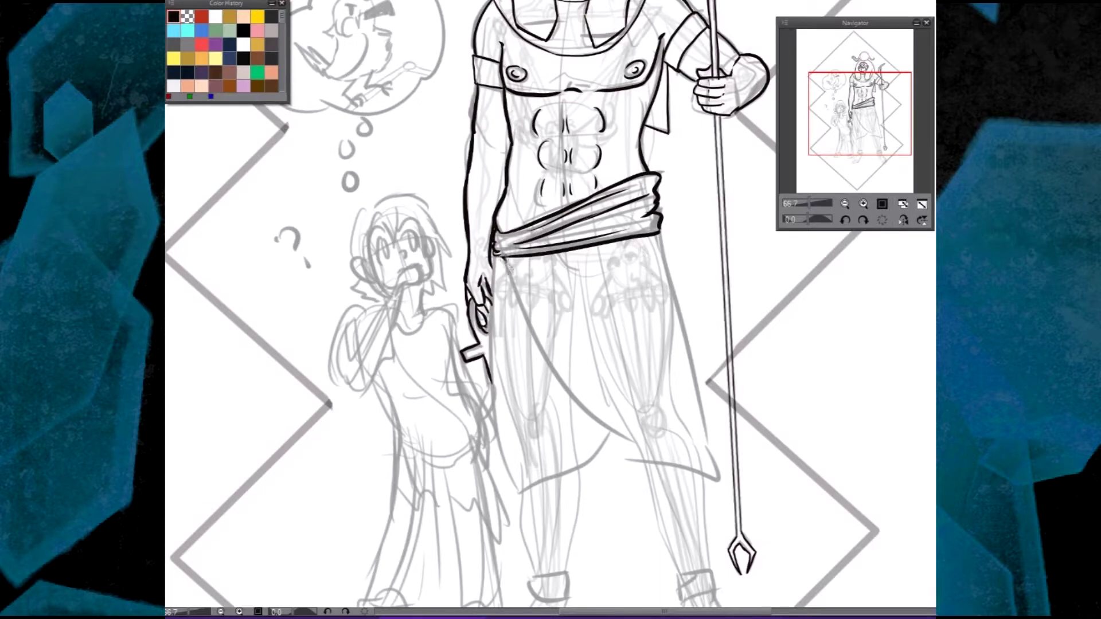
- Ink the tall figure's kilt below the sash: its outer side edges, overlapping front panel and long fabric folds
mouse_move(660, 235)
left_mouse_down()
mouse_move(717, 476)
mouse_move(705, 408)
left_mouse_up()
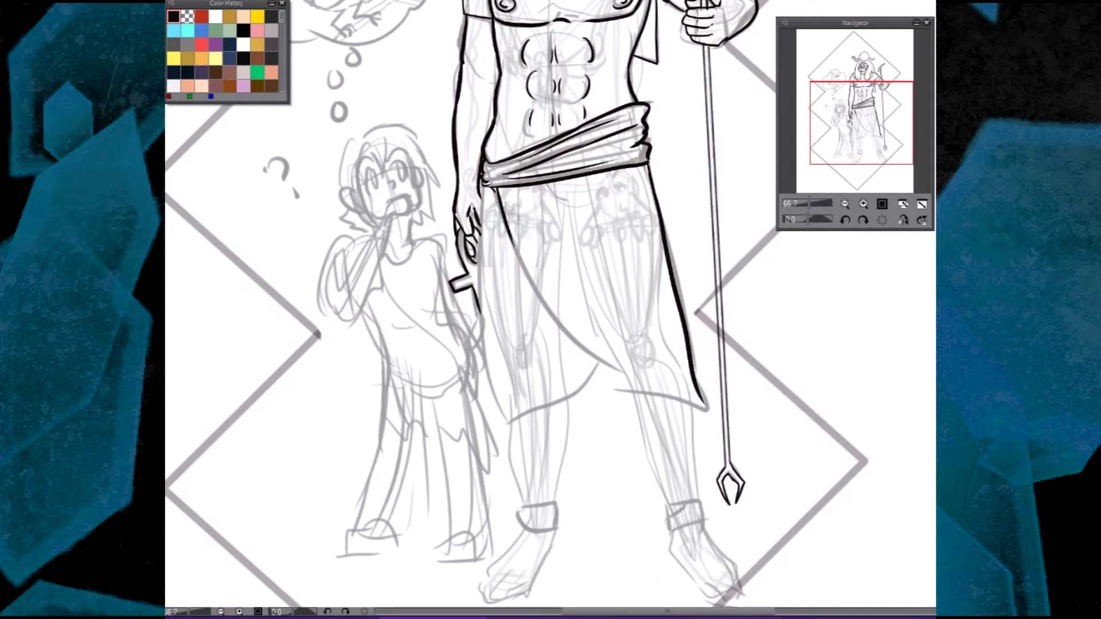
mouse_move(494, 189)
left_mouse_down()
mouse_move(613, 404)
mouse_move(706, 404)
mouse_move(559, 255)
mouse_move(602, 338)
left_mouse_up()
left_click_drag(539, 186, 579, 281)
left_click_drag(574, 174, 642, 344)
mouse_move(607, 183)
left_mouse_down()
mouse_move(643, 312)
mouse_move(710, 307)
left_mouse_up()
mouse_move(547, 181)
left_mouse_down()
mouse_move(570, 413)
mouse_move(637, 395)
left_mouse_up()
left_click_drag(630, 287, 581, 224)
- Ink the kilt's hem and the tall figure's lower legs with a band around each ankle
left_click_drag(584, 332, 570, 438)
left_click_drag(529, 348, 540, 441)
left_click_drag(573, 344, 630, 264)
left_click_drag(593, 363, 629, 357)
left_click_drag(595, 381, 631, 383)
left_click_drag(728, 197, 617, 208)
left_click_drag(605, 281, 631, 383)
left_click_drag(660, 270, 665, 376)
left_click_drag(636, 417, 679, 416)
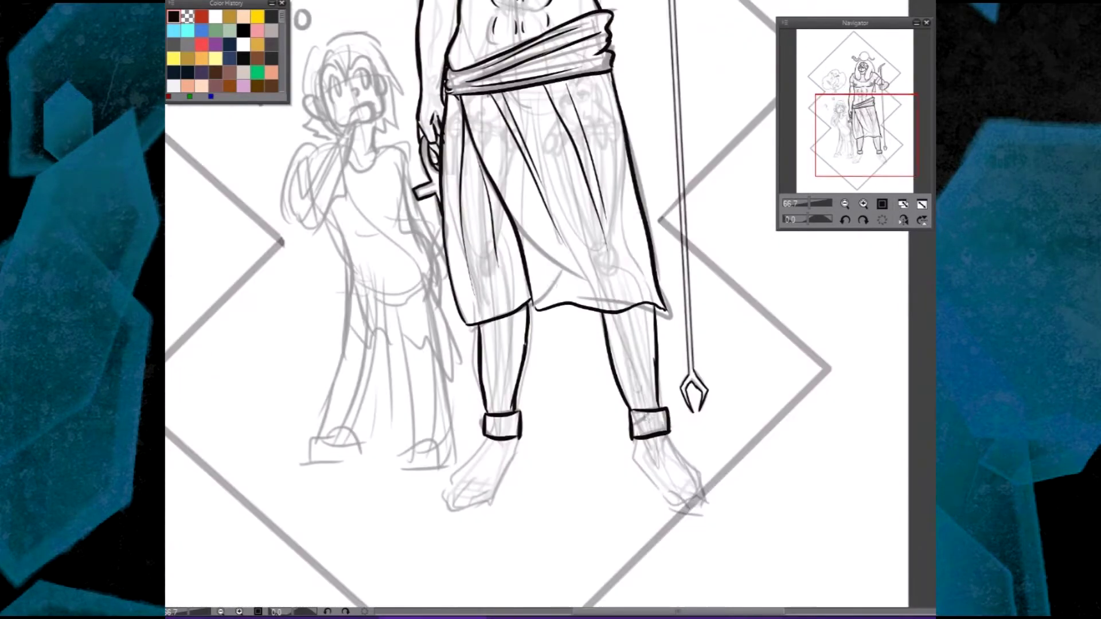
- Ink the tall figure's two bare feet, including the toes, below the ankle bands
mouse_move(516, 447)
left_mouse_down()
mouse_move(558, 418)
mouse_move(499, 476)
mouse_move(548, 480)
left_mouse_up()
left_click_drag(544, 475, 576, 424)
left_click_drag(514, 488, 468, 449)
mouse_move(641, 375)
left_mouse_down()
mouse_move(680, 446)
mouse_move(703, 456)
mouse_move(717, 420)
left_mouse_up()
left_click_drag(714, 419, 682, 392)
- Ink the child's fringe, back hair and ear, and the hand held over the mouth
left_click_drag(708, 308, 727, 235)
scroll(728, 230, "up", 3)
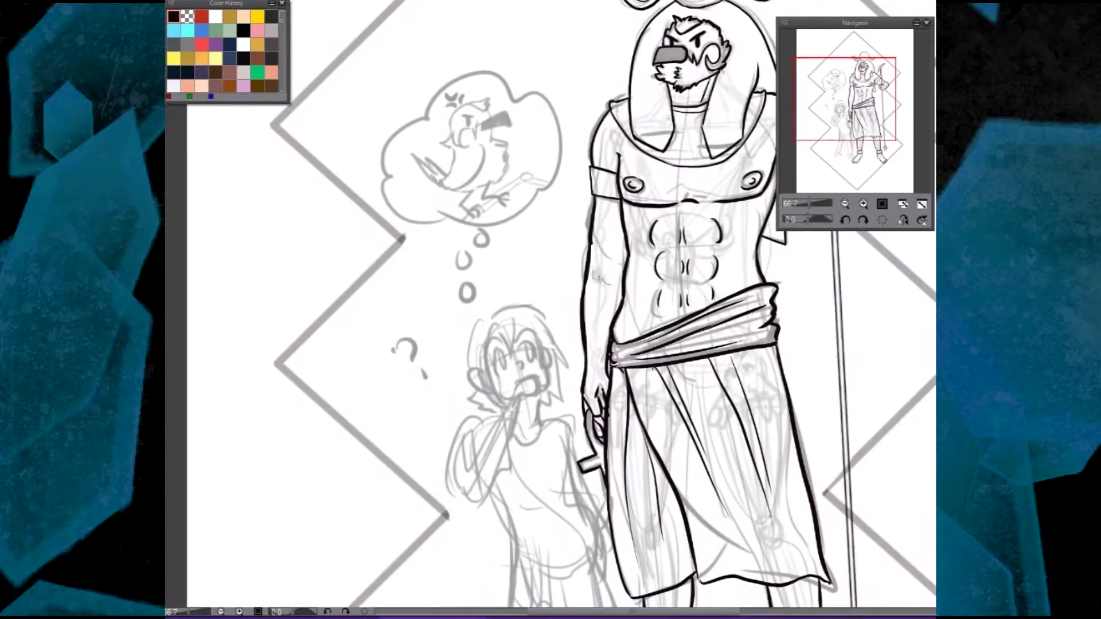
left_click_drag(635, 234, 634, 195)
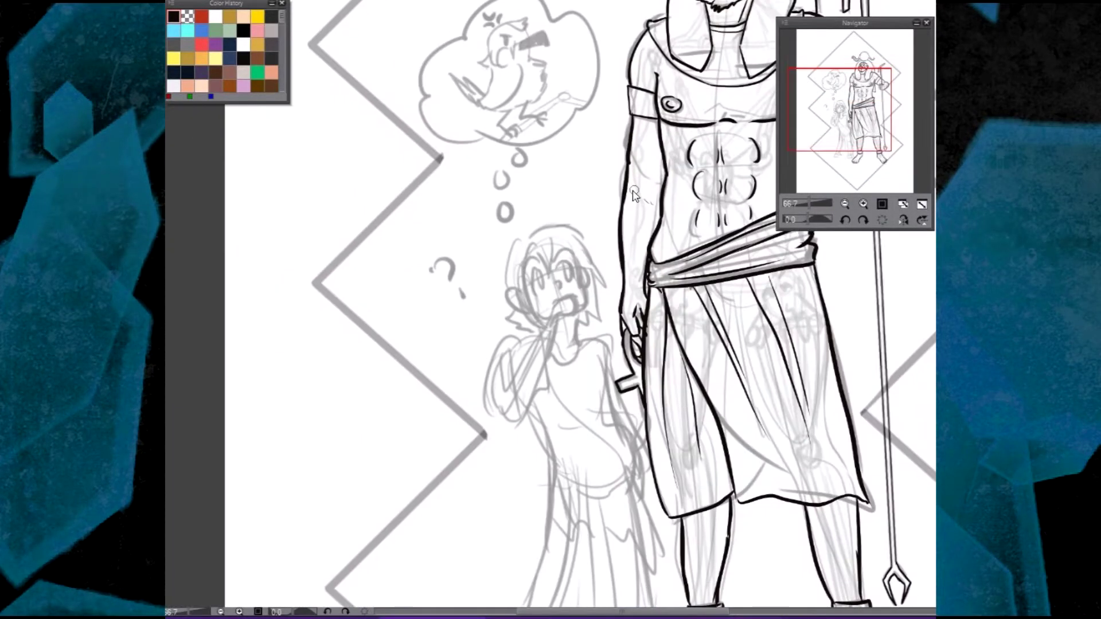
mouse_move(550, 282)
left_mouse_down()
mouse_move(488, 283)
mouse_move(525, 289)
left_mouse_up()
mouse_move(471, 252)
left_mouse_down()
mouse_move(484, 267)
mouse_move(459, 336)
left_mouse_up()
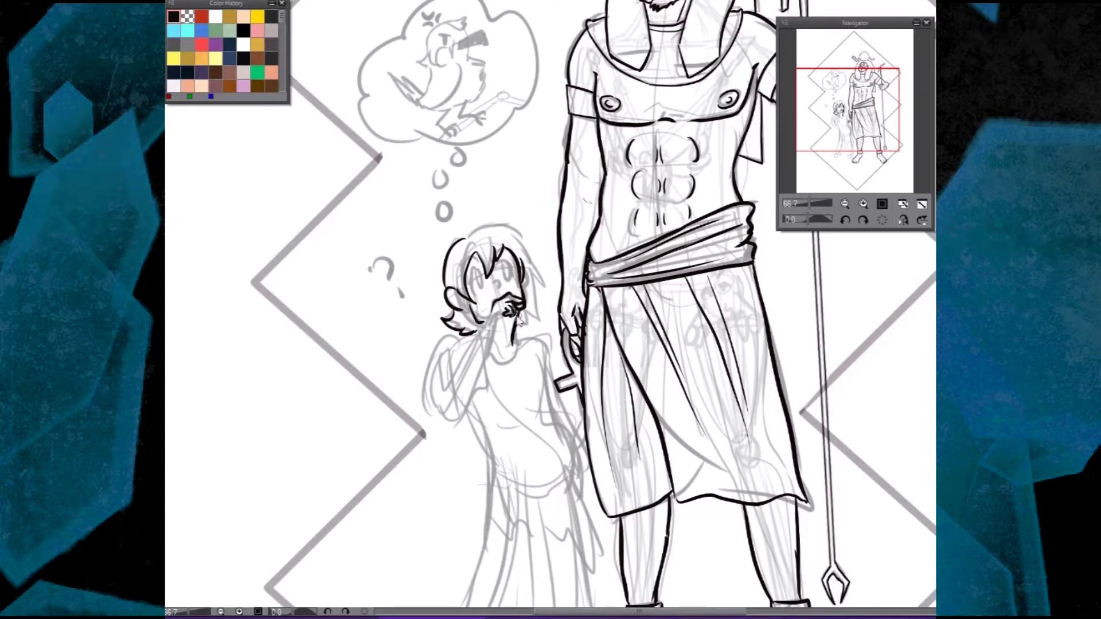
- Ink the child's raised forearm, sleeve and neck in black
left_click(201, 17)
left_click(173, 16)
mouse_move(500, 308)
left_mouse_down()
mouse_move(516, 319)
mouse_move(464, 405)
left_mouse_up()
mouse_move(472, 335)
left_mouse_down()
mouse_move(429, 417)
mouse_move(463, 436)
left_mouse_up()
mouse_move(516, 344)
left_mouse_down()
mouse_move(473, 324)
mouse_move(504, 308)
left_mouse_up()
- Ink the child's T-shirt with its neckline, second sleeve, sides and curved hem, redoing a stray line
mouse_move(397, 396)
left_mouse_down()
mouse_move(413, 368)
mouse_move(453, 453)
mouse_move(470, 459)
left_mouse_up()
key("ctrl+z")
left_click_drag(486, 313, 523, 365)
left_click_drag(698, 282, 669, 222)
mouse_move(468, 272)
left_mouse_down()
mouse_move(496, 364)
mouse_move(444, 405)
left_mouse_up()
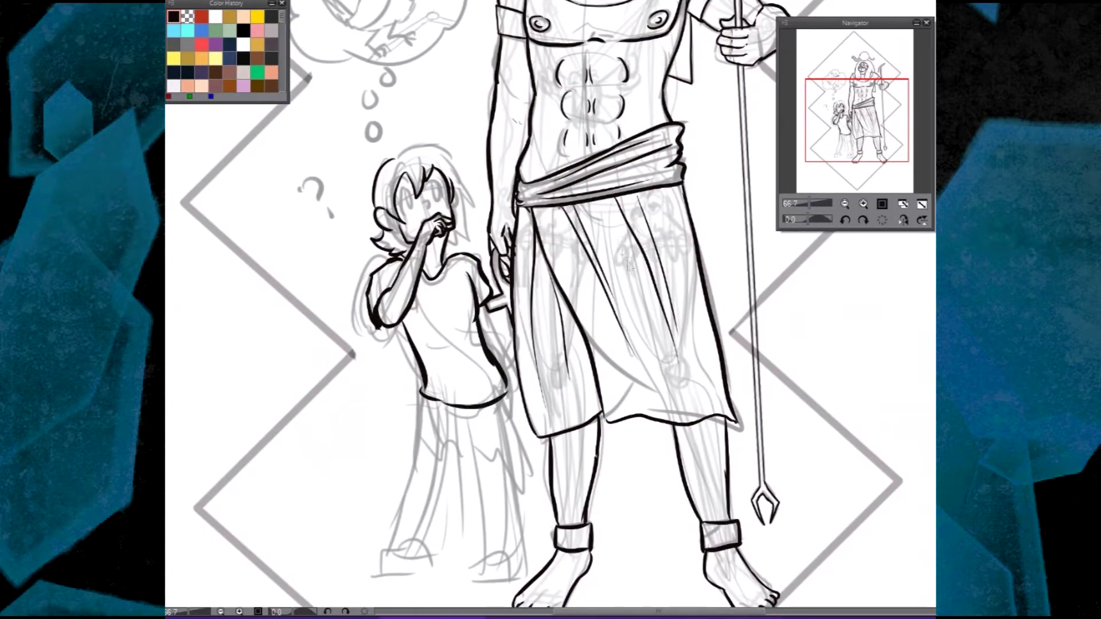
- Select the inked hand over the child's mouth, transform it to fit the face, and clear the selection
scroll(425, 322, "up", 3)
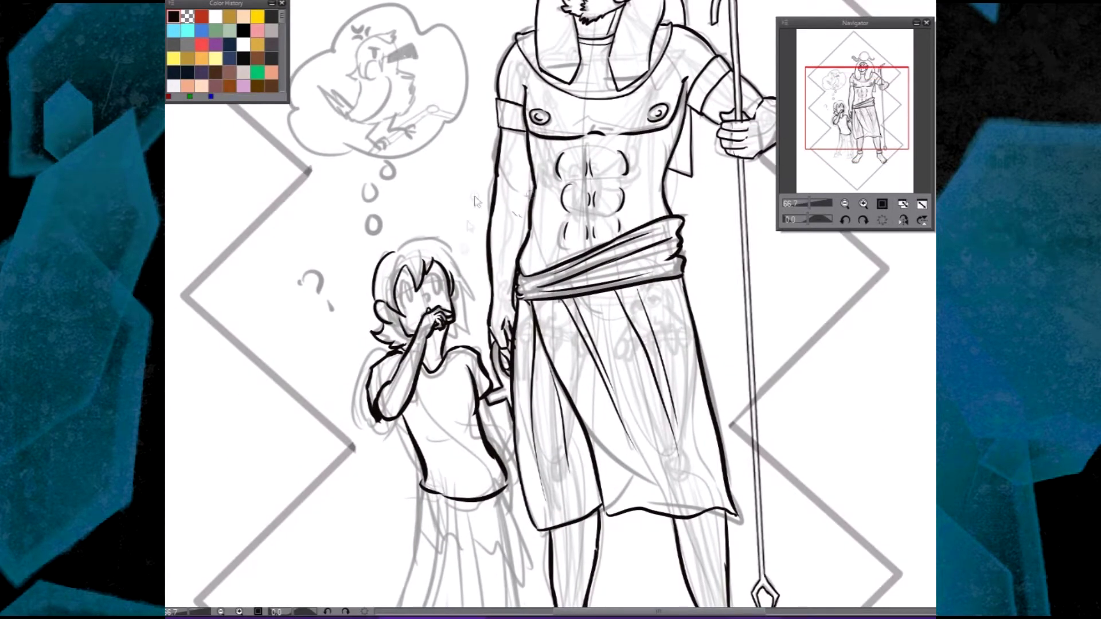
scroll(475, 201, "up", 1)
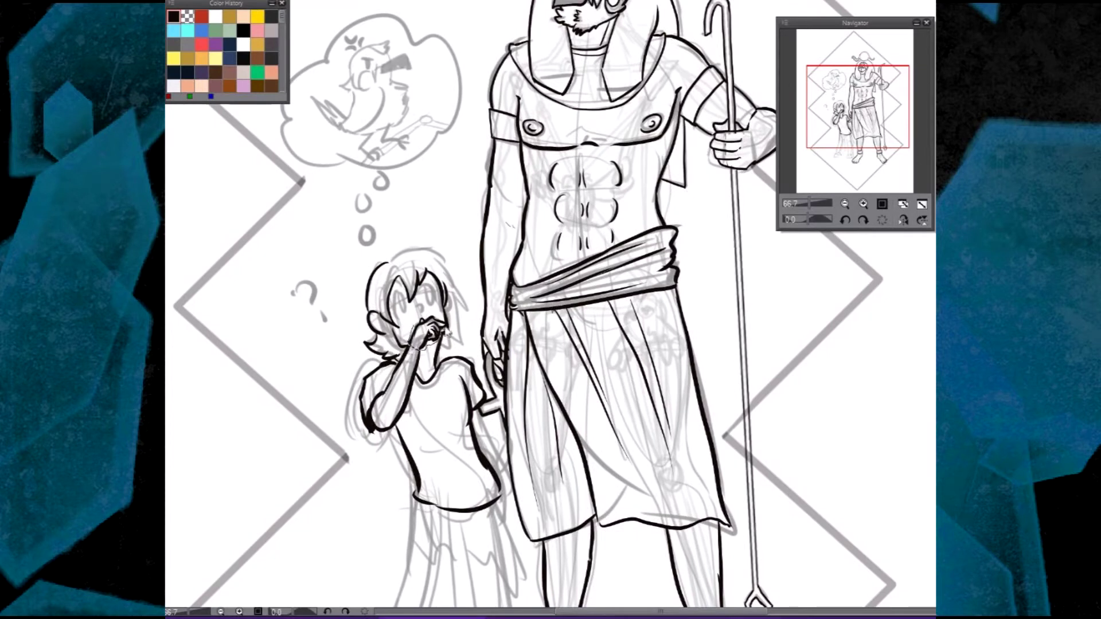
left_click_drag(422, 321, 443, 344)
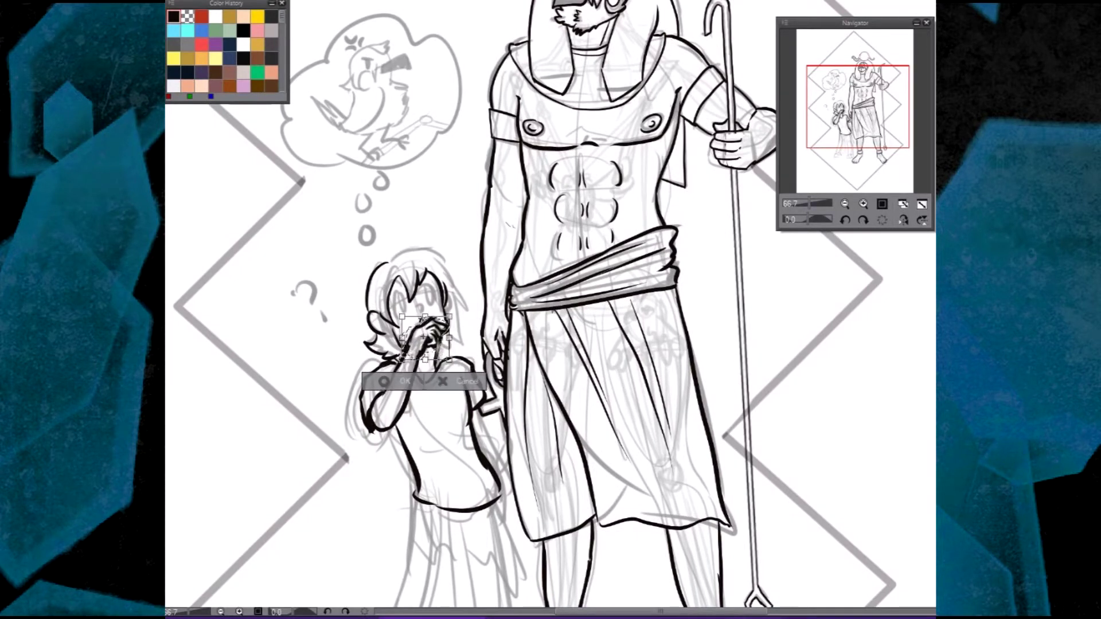
key("ctrl+d")
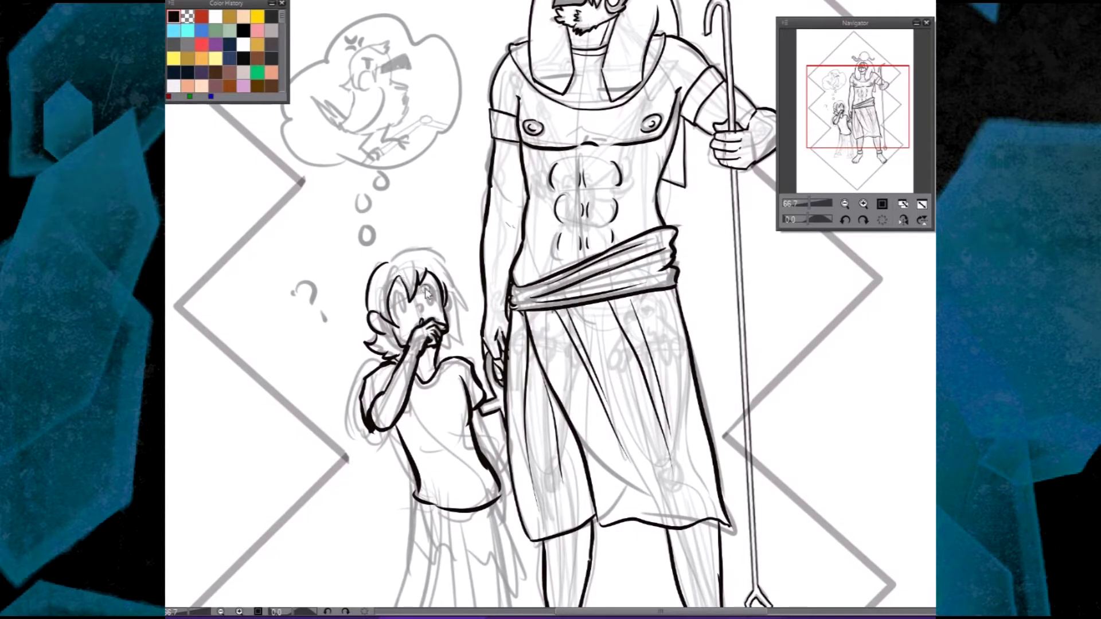
- Ink the child's eyes and nose, and complete the hair over the crown and far side of the face
left_click_drag(402, 285, 430, 299)
left_click_drag(516, 229, 440, 333)
mouse_move(317, 373)
left_mouse_down()
mouse_move(376, 348)
mouse_move(390, 458)
left_mouse_up()
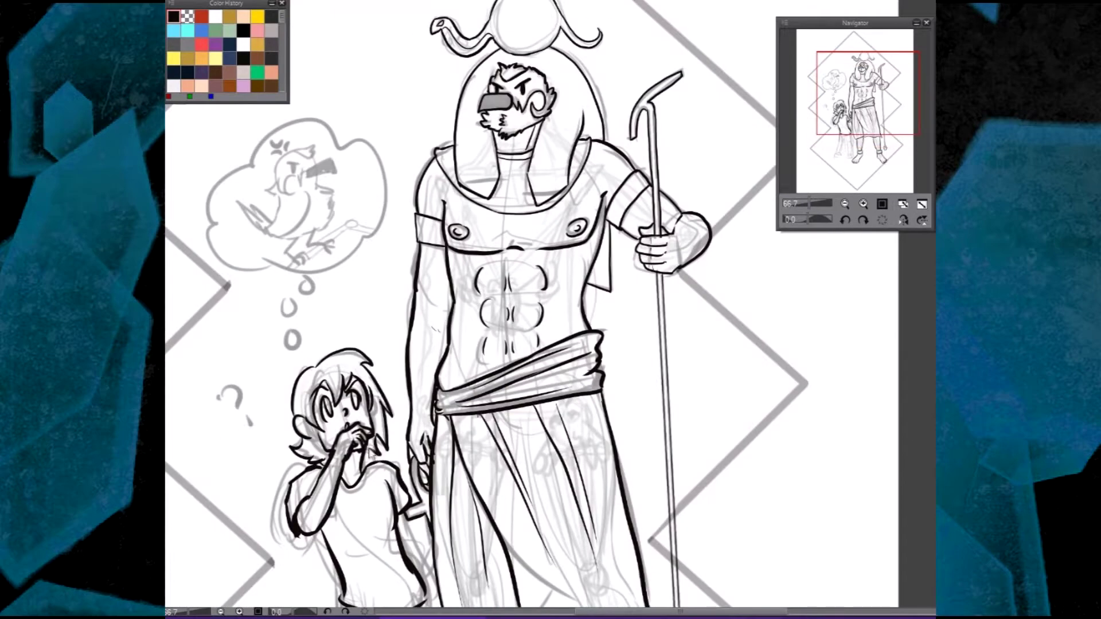
left_click_drag(516, 402, 573, 230)
left_click_drag(458, 332, 479, 413)
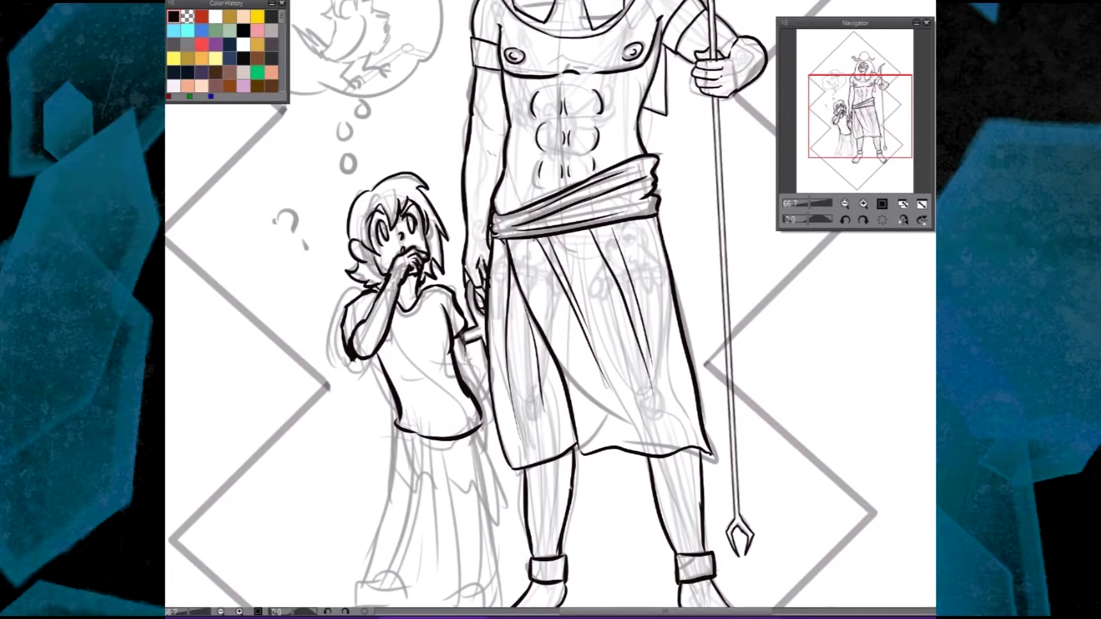
- Ink the child's lowered arm, and the first trouser leg with its shoe
left_click_drag(551, 287, 513, 338)
left_click_drag(425, 387, 450, 439)
key("ctrl+z")
key("ctrl+z")
mouse_move(430, 373)
left_mouse_down()
mouse_move(452, 442)
mouse_move(479, 436)
left_mouse_up()
scroll(758, 349, "down", 5)
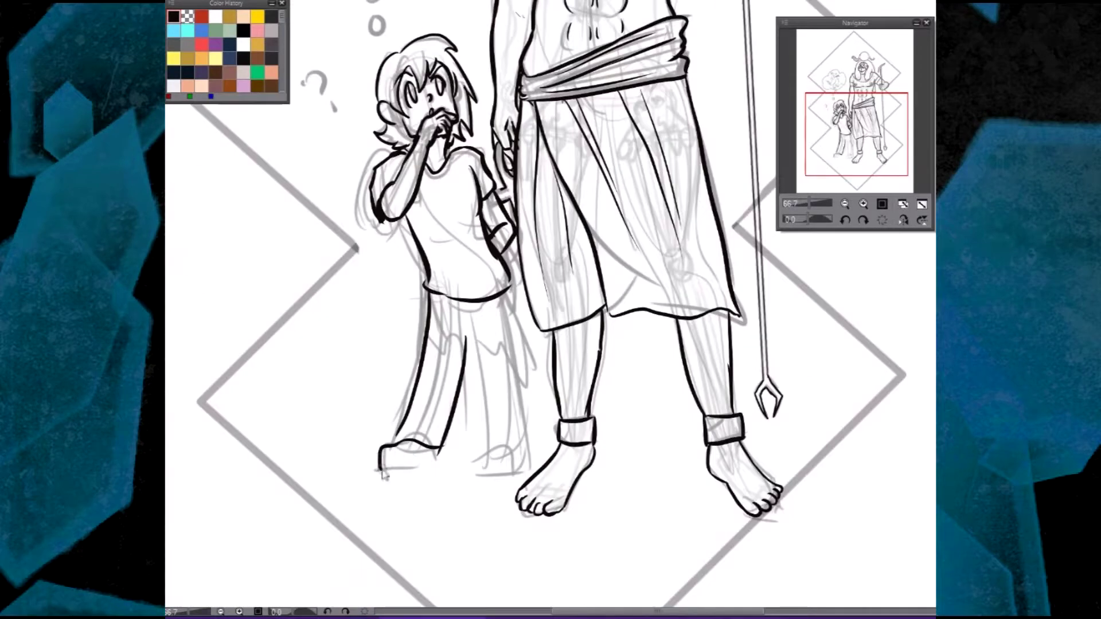
left_click_drag(379, 458, 436, 479)
- Ink the cloth draped from the child's hip, and the second trouser leg with its shoe
left_click_drag(476, 373, 489, 407)
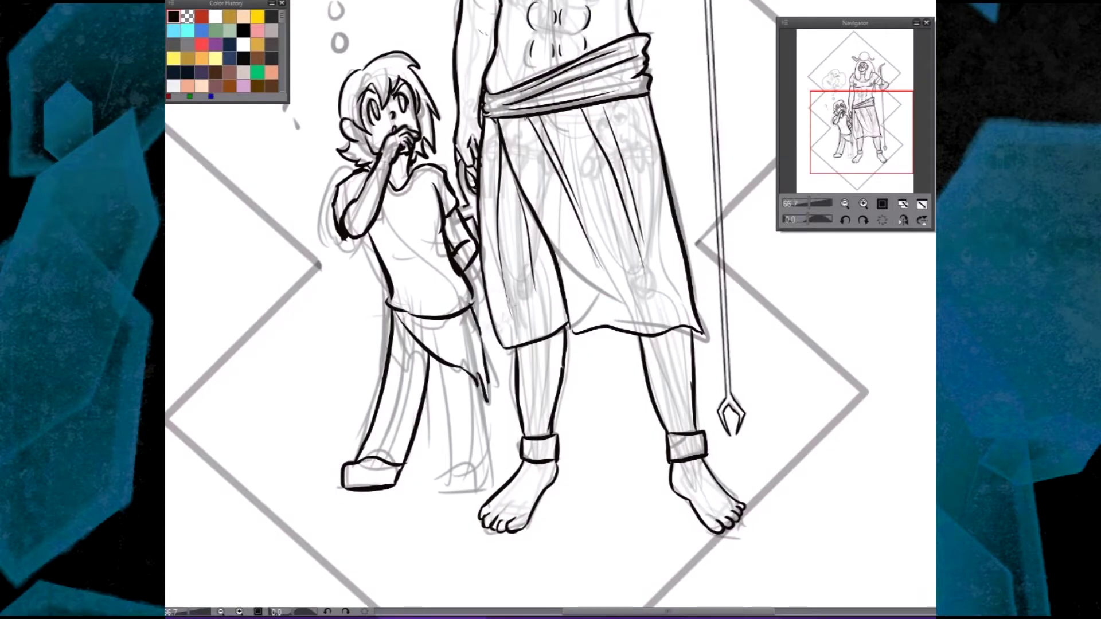
scroll(486, 407, "up", 6)
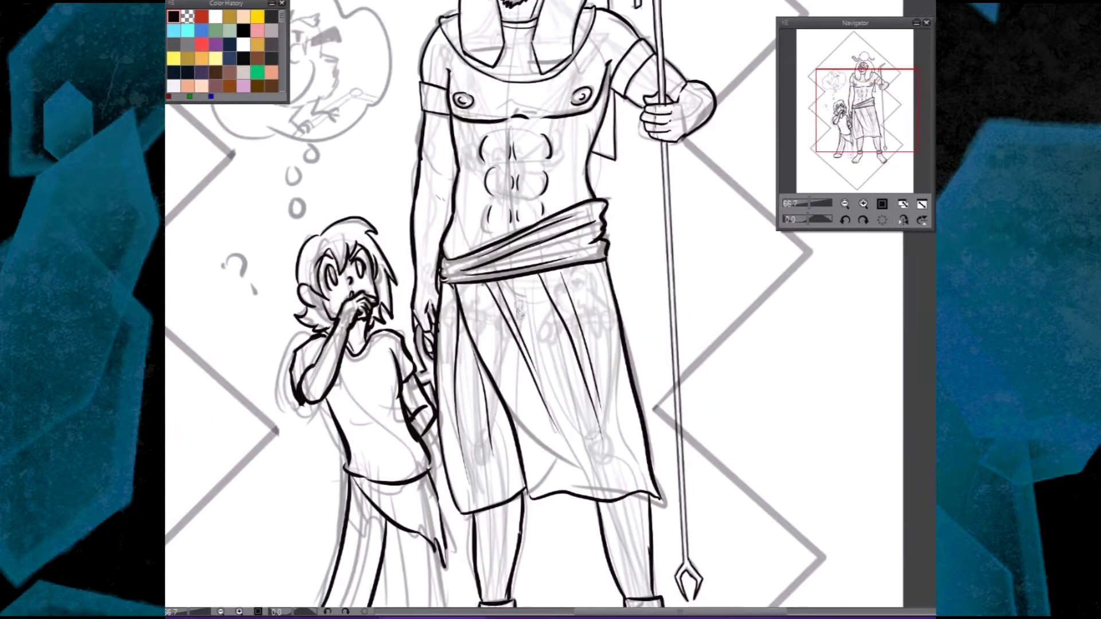
left_click_drag(518, 313, 561, 318)
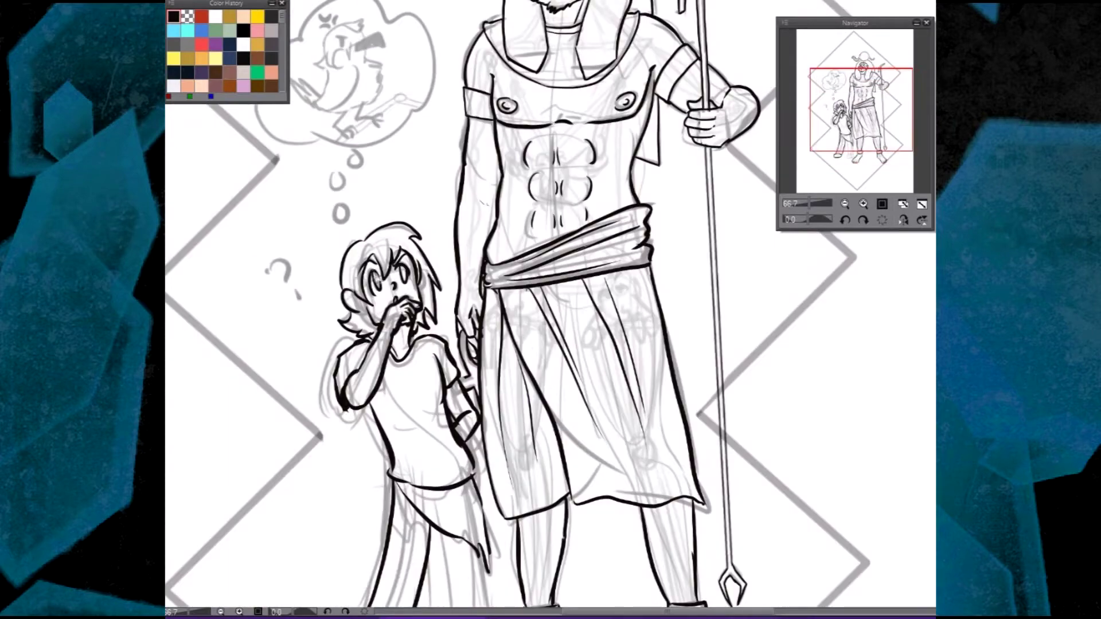
scroll(371, 283, "down", 3)
scroll(371, 283, "up", 1)
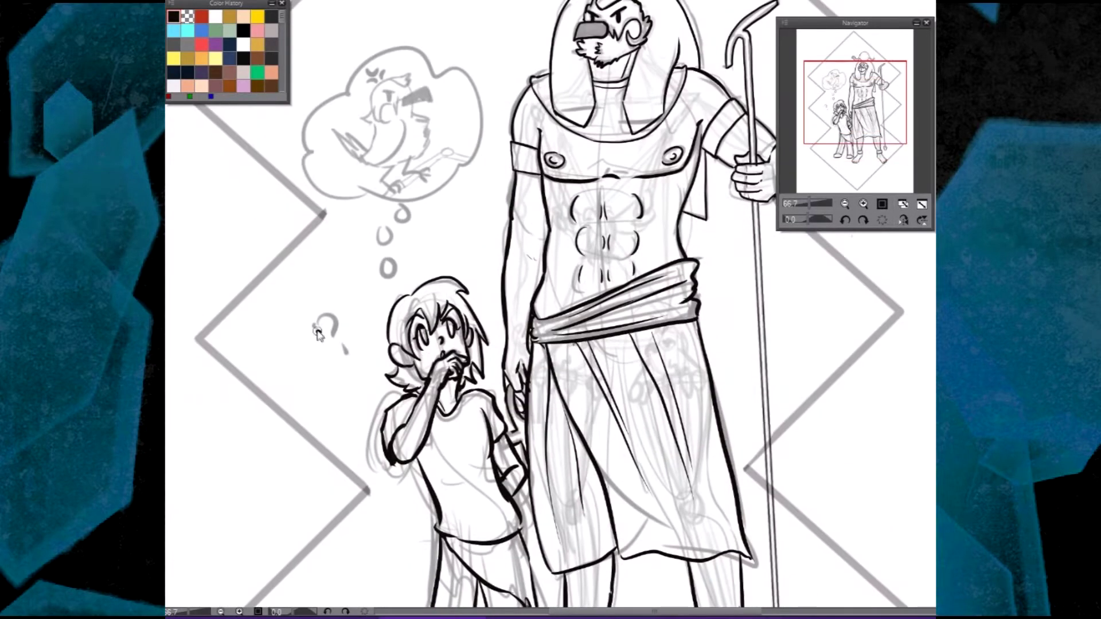
- Ink the question mark beside the child, and the bird's crest and beak inside the thought bubble
left_click_drag(319, 328, 334, 345)
left_click_drag(343, 351, 347, 360)
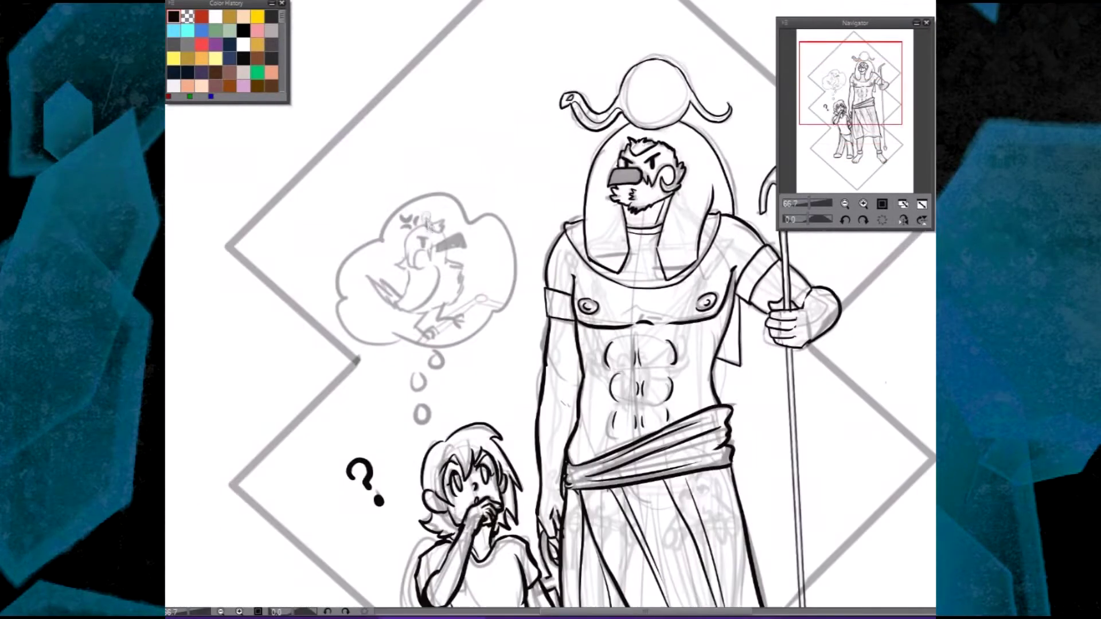
mouse_move(404, 261)
left_mouse_down()
mouse_move(446, 213)
mouse_move(423, 271)
mouse_move(431, 248)
left_mouse_up()
mouse_move(433, 242)
left_mouse_down()
mouse_move(459, 232)
mouse_move(464, 258)
left_mouse_up()
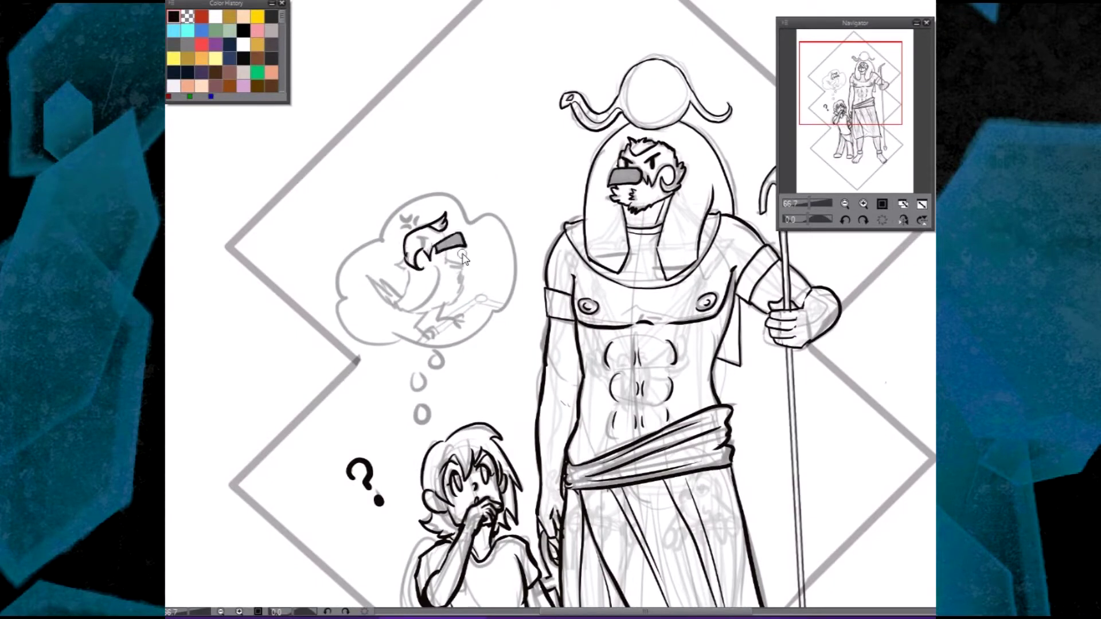
- Ink the thought-bubble bird's clawed feet, feathered chest, wing and tail
mouse_move(437, 314)
left_mouse_down()
mouse_move(459, 317)
mouse_move(419, 328)
mouse_move(431, 338)
left_mouse_up()
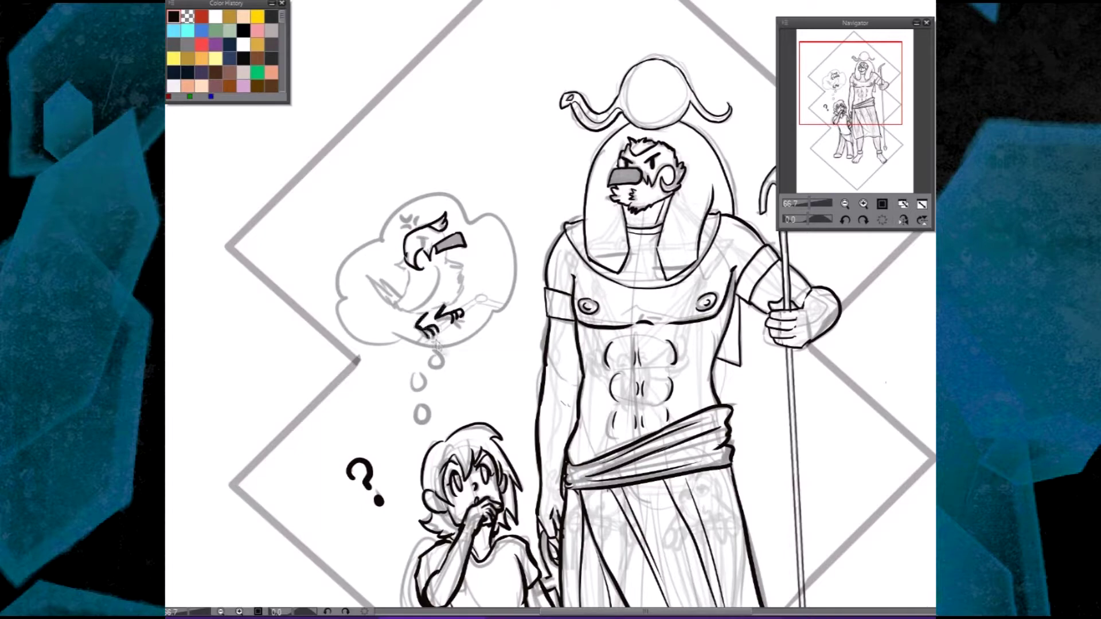
left_click_drag(551, 310, 547, 336)
mouse_move(430, 255)
left_mouse_down()
mouse_move(458, 275)
mouse_move(445, 281)
mouse_move(450, 335)
left_mouse_up()
mouse_move(433, 292)
left_mouse_down()
mouse_move(401, 338)
mouse_move(396, 291)
left_mouse_up()
left_click_drag(394, 331, 363, 299)
left_click_drag(436, 315, 456, 338)
- Fill the beaks of the bird and the tall figure solid black, and ink the branch under the bird
mouse_move(396, 241)
left_mouse_down()
mouse_move(418, 275)
mouse_move(459, 231)
left_mouse_up()
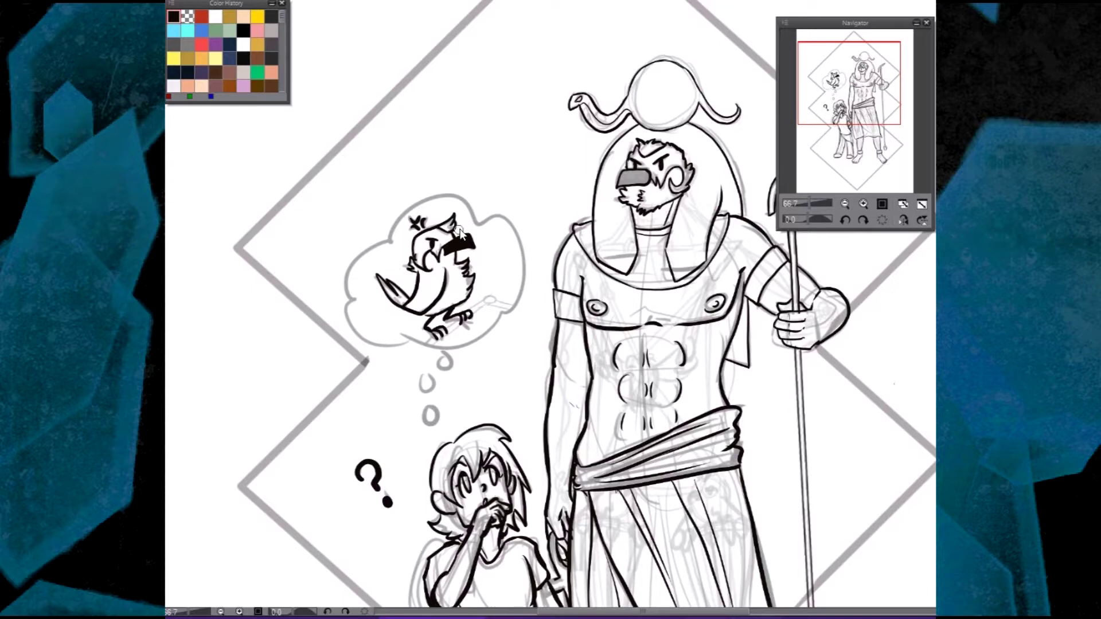
left_click_drag(631, 172, 647, 192)
mouse_move(434, 347)
left_mouse_down()
mouse_move(473, 292)
mouse_move(536, 246)
left_mouse_up()
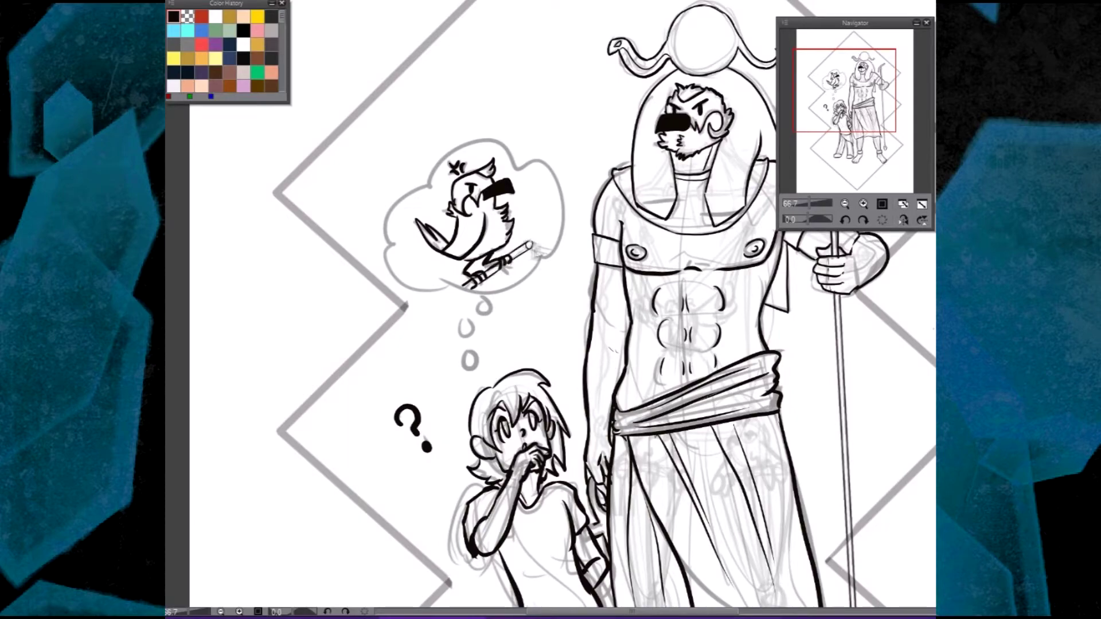
- Ink the cloud outline of the thought bubble and the three small circles leading down to the child
mouse_move(697, 428)
left_mouse_down()
mouse_move(659, 385)
mouse_move(646, 330)
mouse_move(693, 380)
left_mouse_up()
mouse_move(425, 140)
left_mouse_down()
mouse_move(539, 129)
mouse_move(536, 215)
mouse_move(436, 244)
mouse_move(427, 138)
left_mouse_up()
left_click_drag(481, 255, 479, 256)
mouse_move(459, 276)
left_mouse_down()
mouse_move(453, 286)
mouse_move(460, 277)
left_mouse_up()
left_click_drag(462, 306, 461, 306)
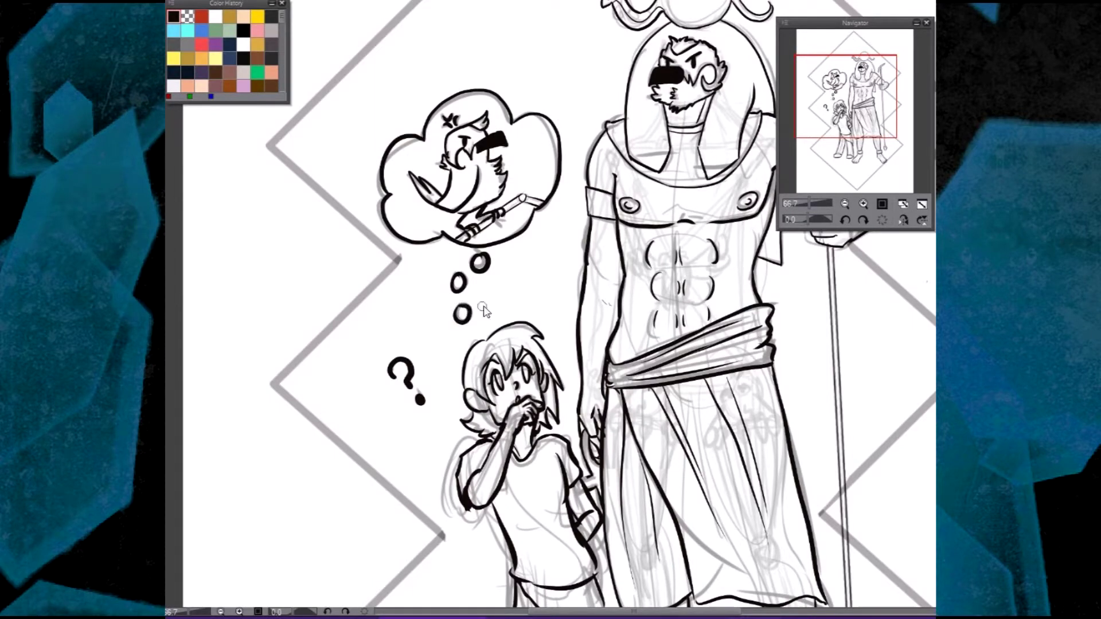
- Draw straight black lines along the right side of the middle and upper diamonds, up to the frame's top corner
scroll(483, 311, "down", 2)
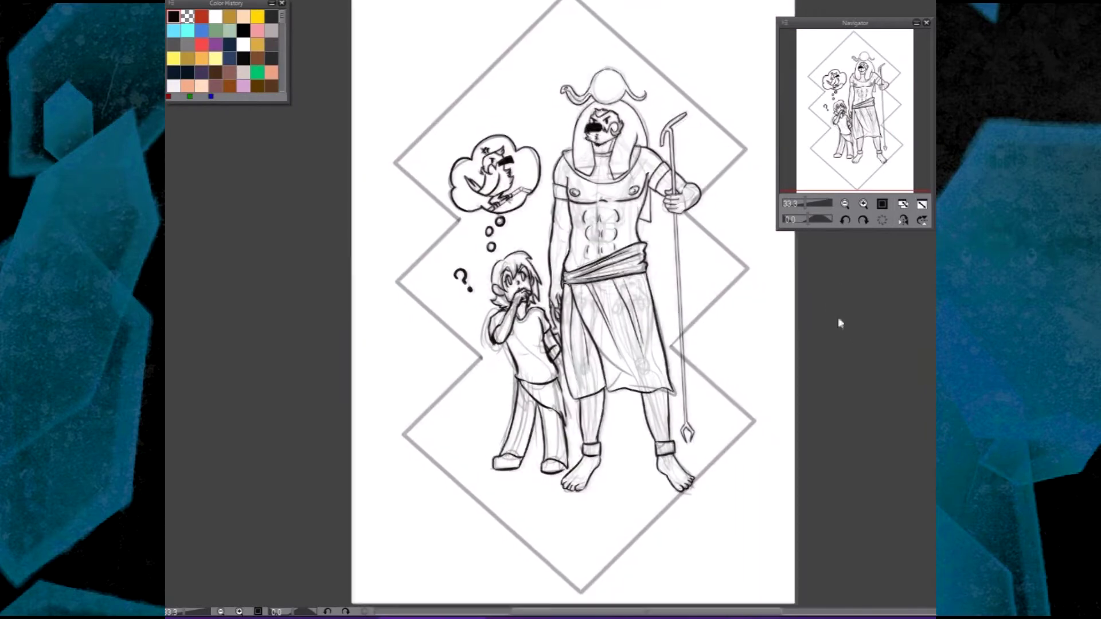
scroll(506, 308, "right", 3)
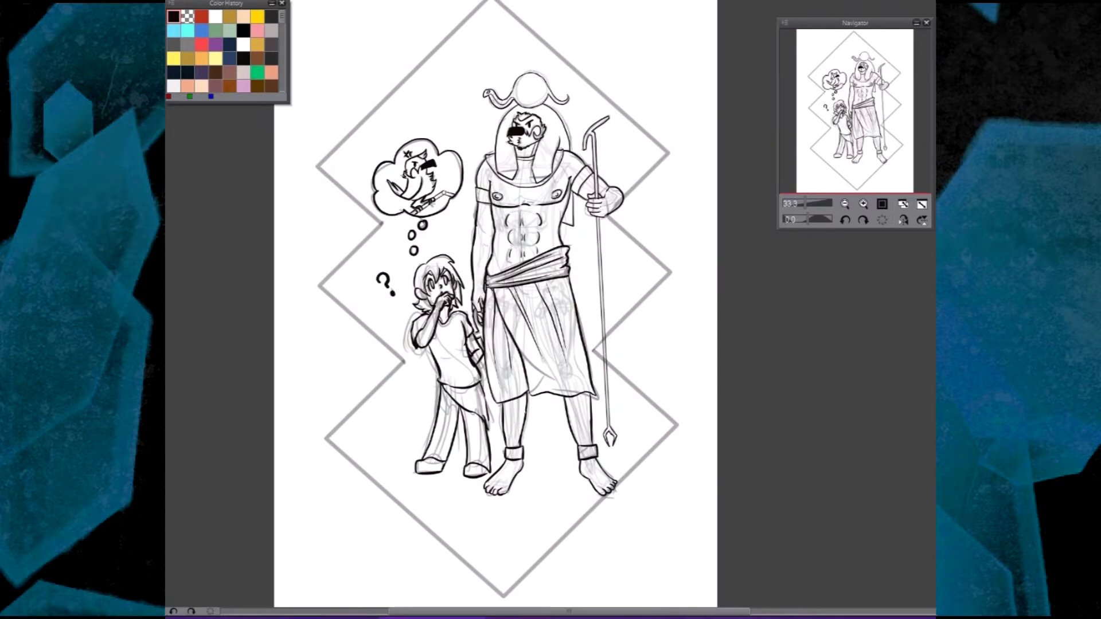
scroll(506, 308, "left", 3)
left_click(671, 351)
left_click(749, 269)
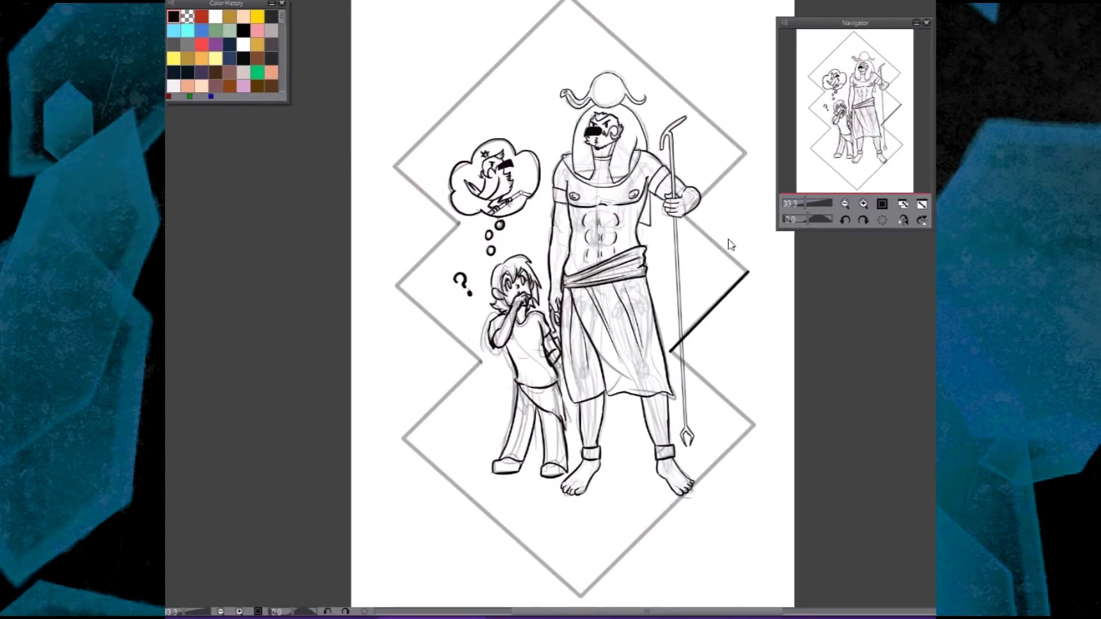
left_click(685, 217)
left_click(744, 156)
left_click(569, 2)
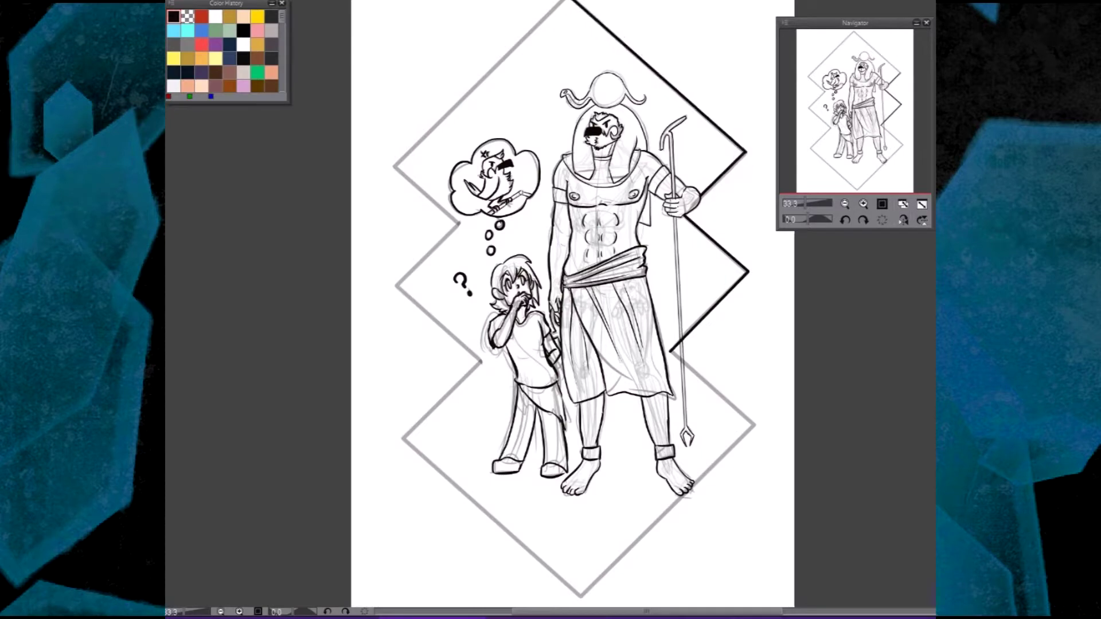
- Continue the straight black frame lines down the left side, from the top corner to the lower diamond's outer corner
scroll(516, 172, "up", 3)
left_click(384, 237)
left_click(448, 296)
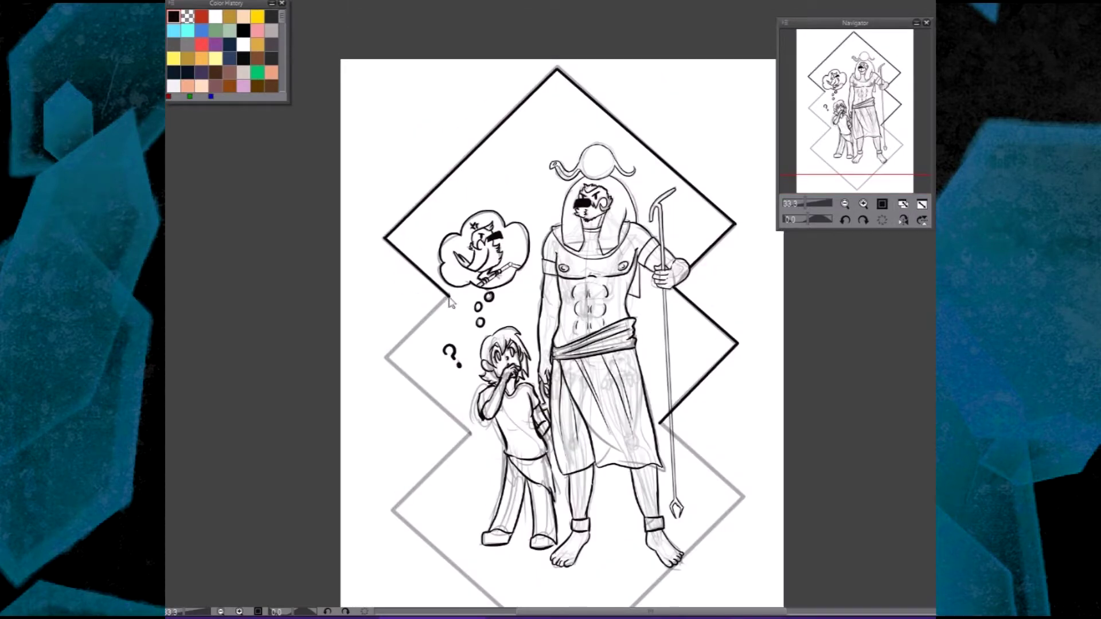
left_click(387, 358)
left_click(472, 436)
left_click(393, 512)
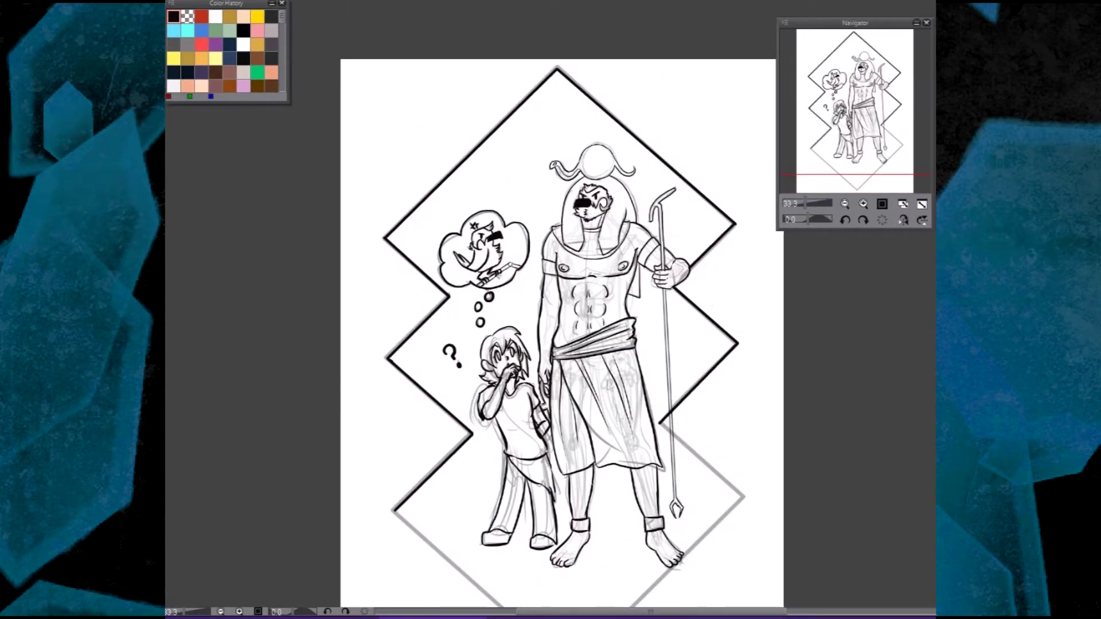
- Close the lower diamond of the frame with straight black lines, and hide the rough sketch
left_click_drag(393, 511, 344, 290)
left_click(521, 447)
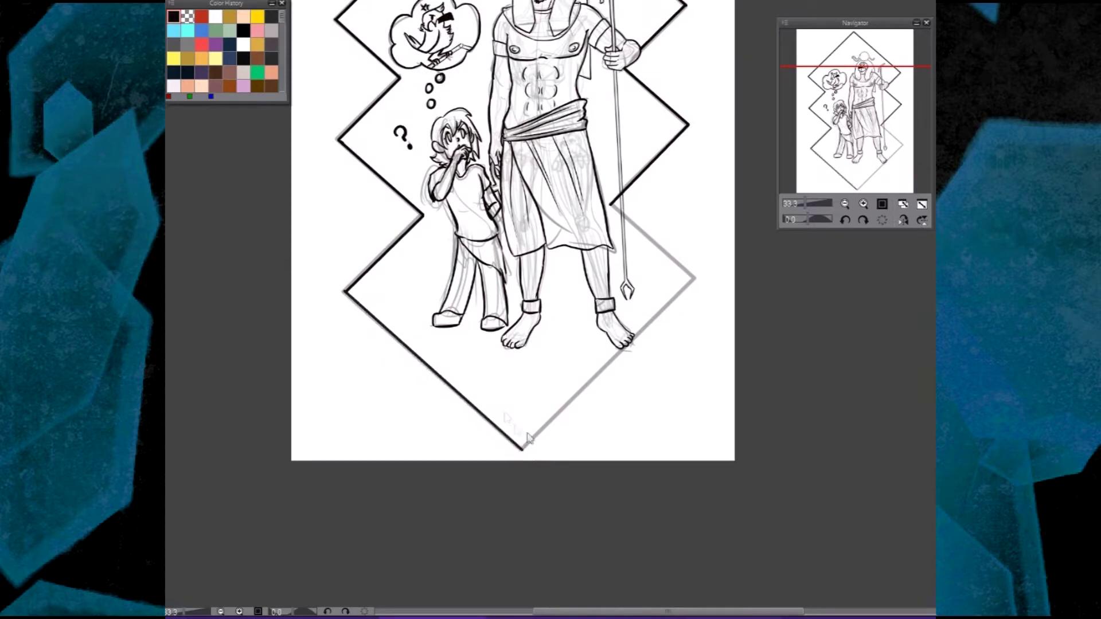
double_click(695, 277)
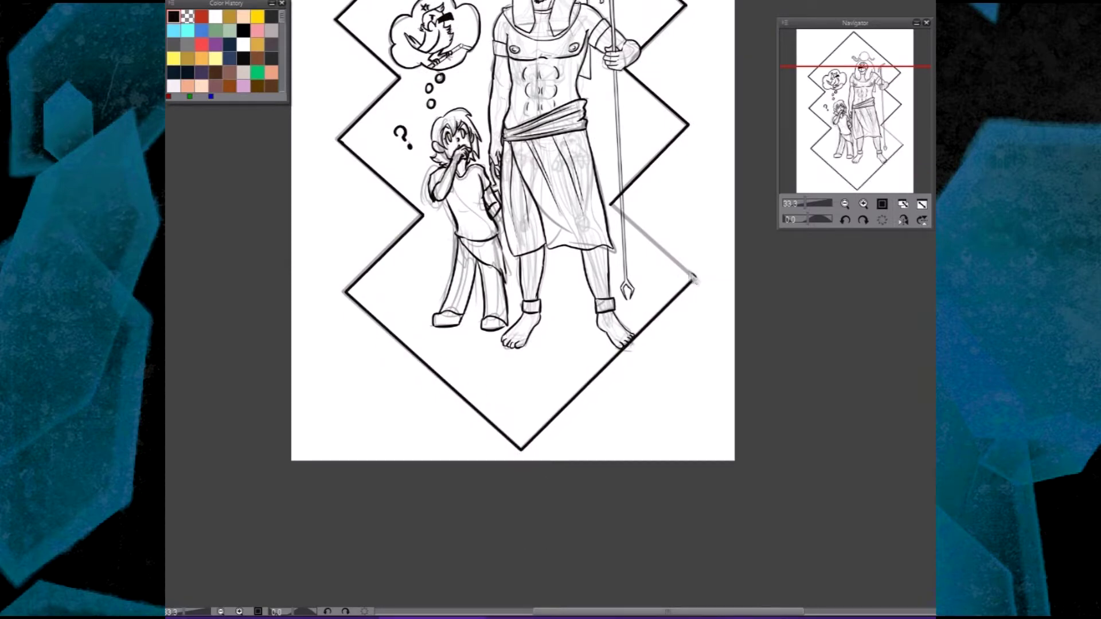
scroll(759, 248, "up", 3)
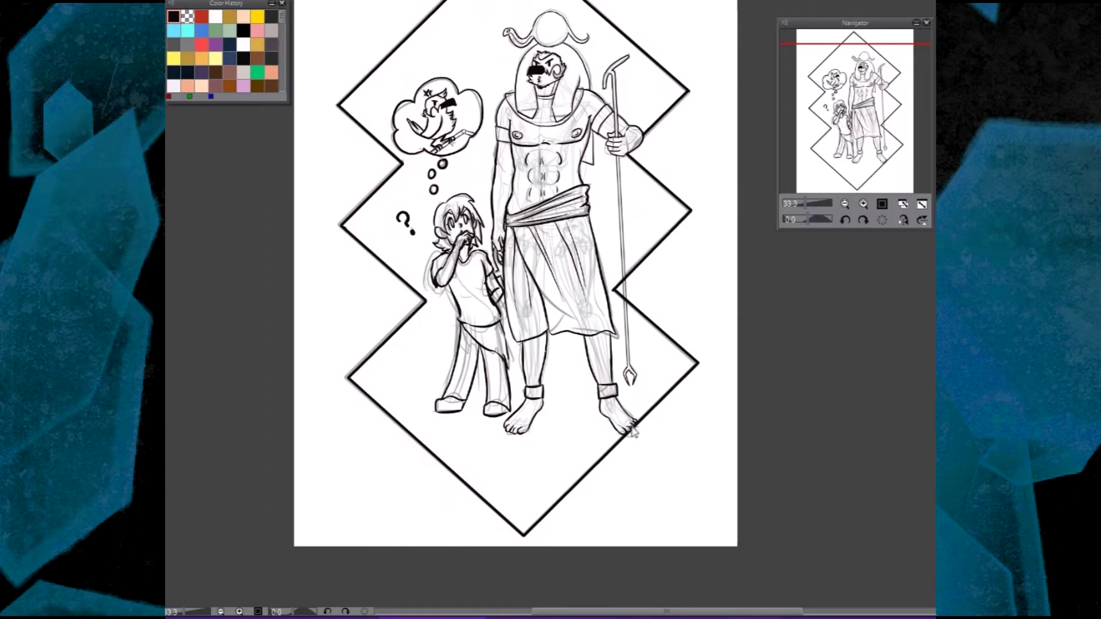
scroll(774, 346, "up", 2)
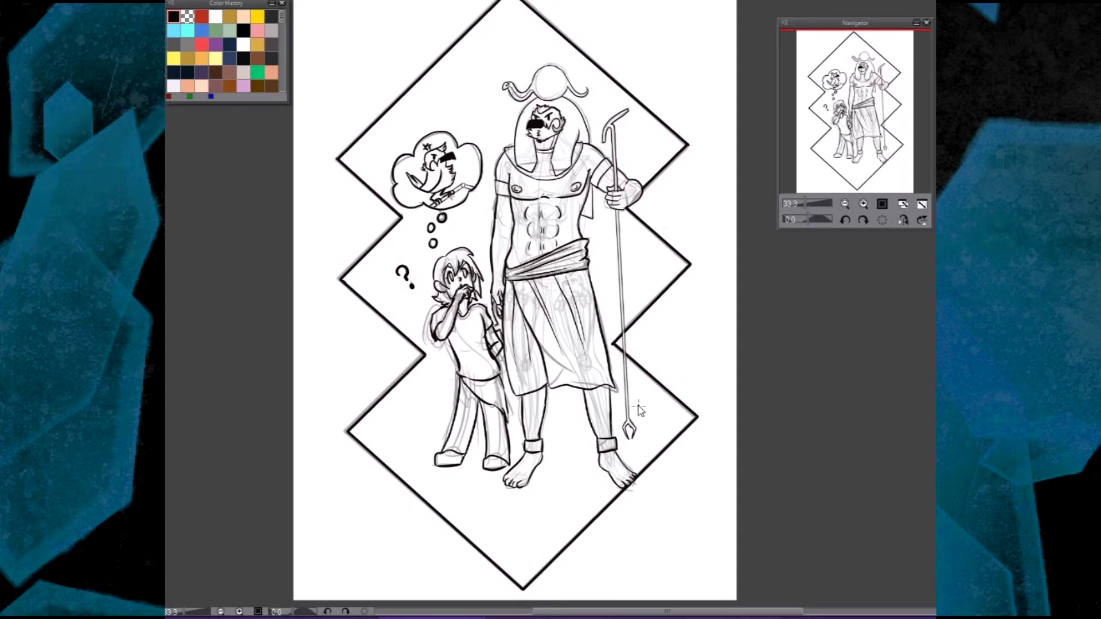
scroll(790, 340, "down", 1)
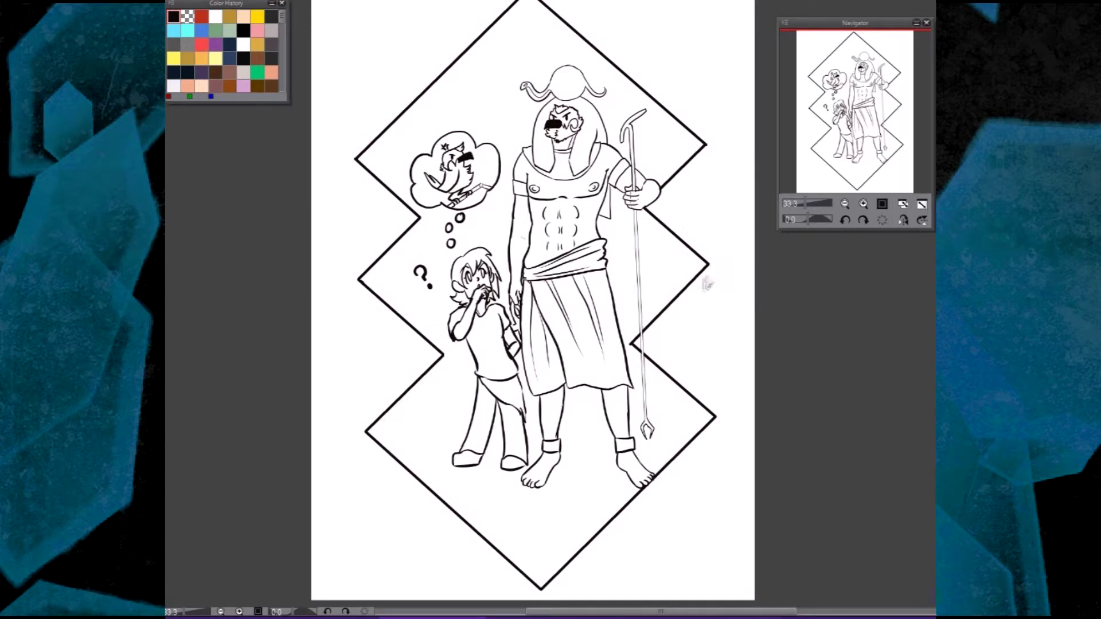
- Draw a second straight black line parallel to the frame's lower right edges, just outside the first line
left_click_drag(716, 268, 649, 339)
key("Delete")
left_click_drag(636, 376, 697, 470)
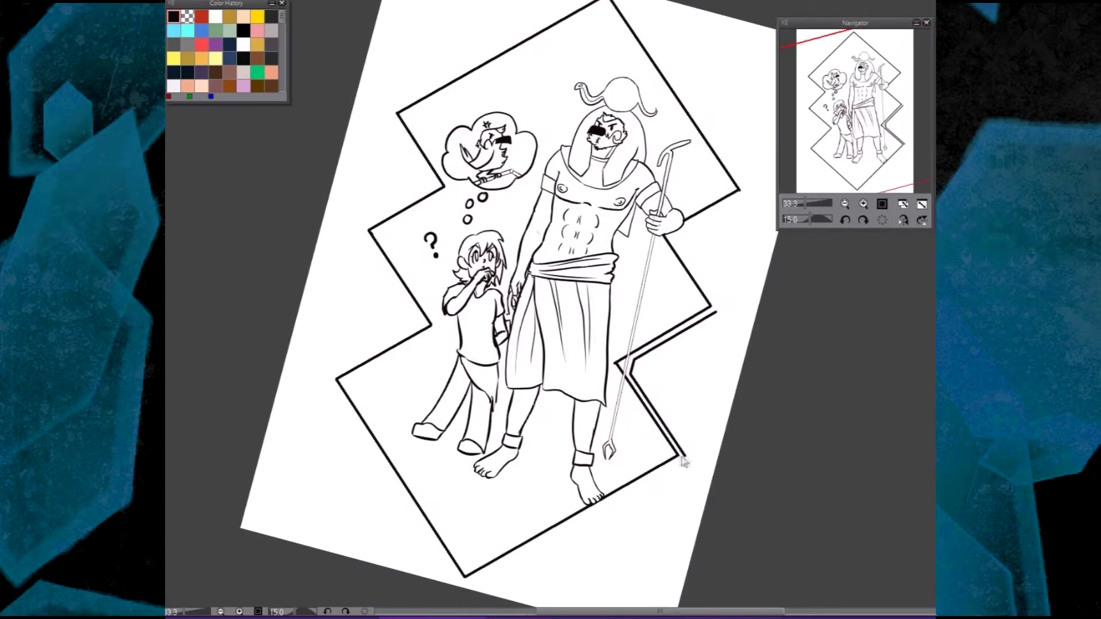
- Continue the parallel outer line along the remaining edges so the whole diamond frame has a double outline
key("Home")
scroll(550, 310, "down", 3)
mouse_move(746, 251)
left_mouse_down()
mouse_move(578, 433)
mouse_move(383, 270)
mouse_move(466, 192)
mouse_move(373, 115)
left_mouse_up()
scroll(374, 115, "up", 3)
mouse_move(371, 236)
left_mouse_down()
mouse_move(439, 171)
mouse_move(365, 115)
left_mouse_up()
scroll(770, 121, "up", 2)
mouse_move(361, 212)
left_mouse_down()
mouse_move(540, 38)
mouse_move(727, 202)
mouse_move(679, 252)
mouse_move(735, 318)
left_mouse_up()
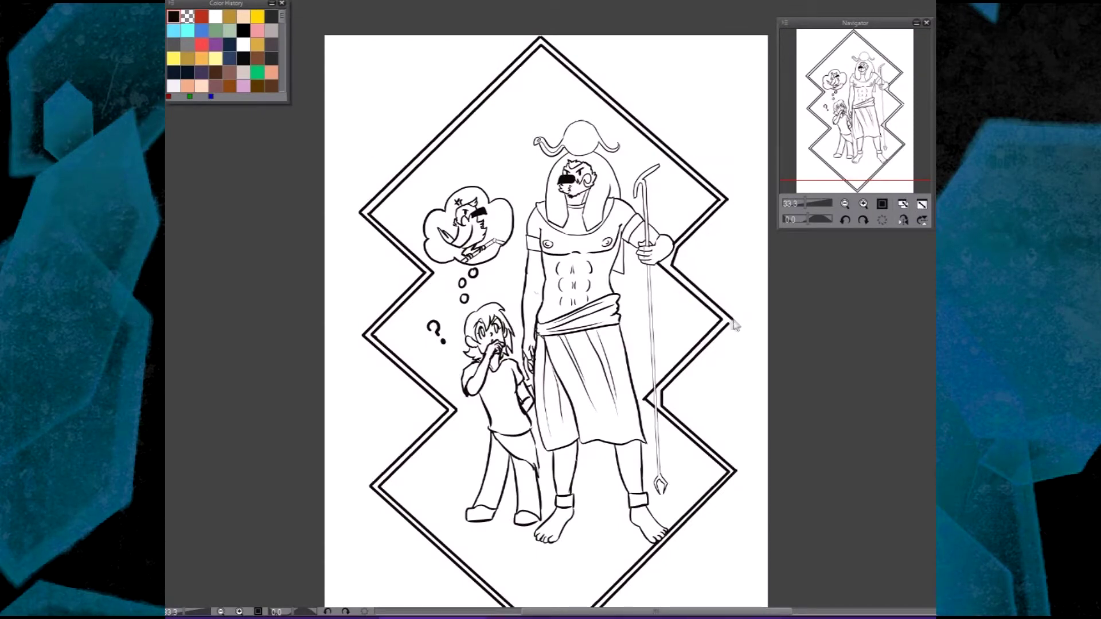
- Fill the gap between the frame's double lines with black to make one thick diamond border
scroll(837, 376, "down", 2)
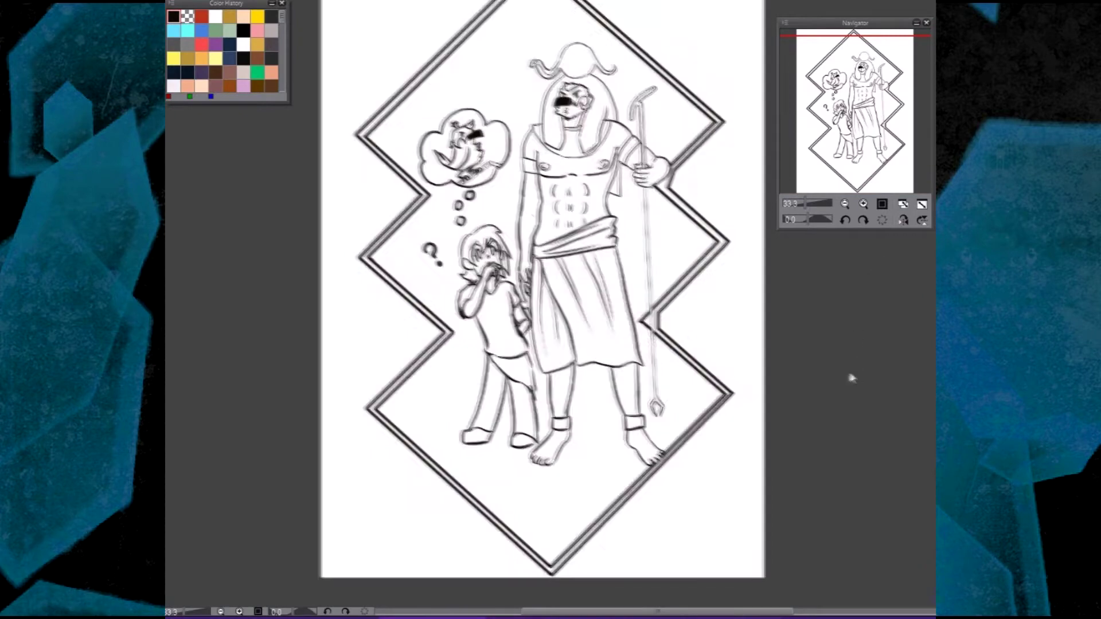
scroll(848, 373, "up", 1)
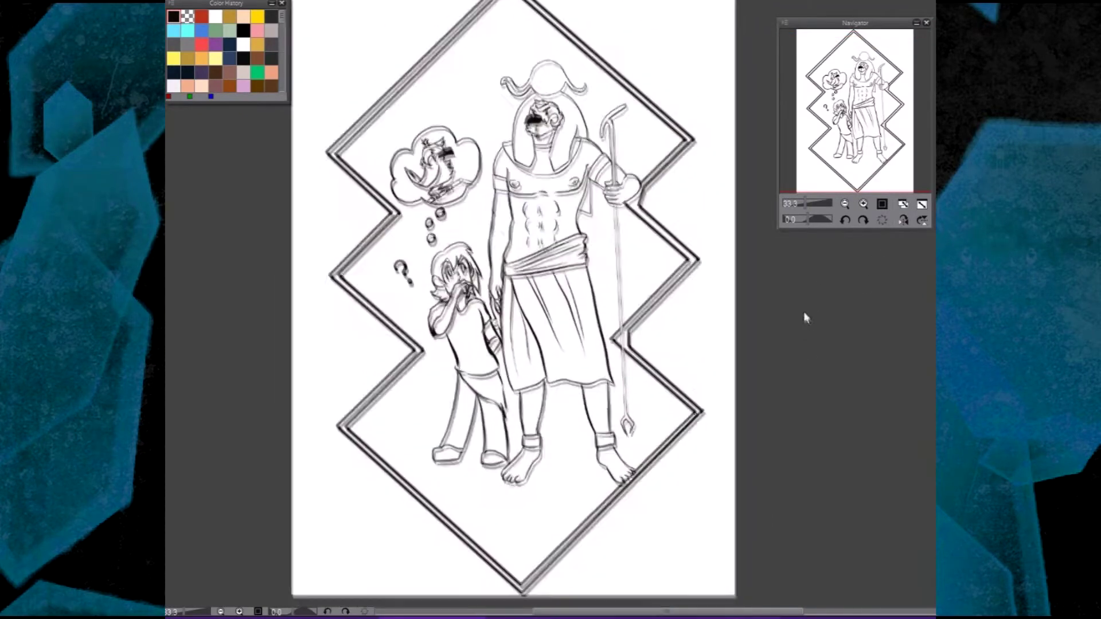
mouse_move(701, 410)
left_mouse_down()
mouse_move(631, 323)
mouse_move(675, 284)
mouse_move(655, 181)
left_mouse_up()
left_click(620, 343)
left_click_drag(814, 425, 830, 410)
left_click_drag(840, 187, 841, 177)
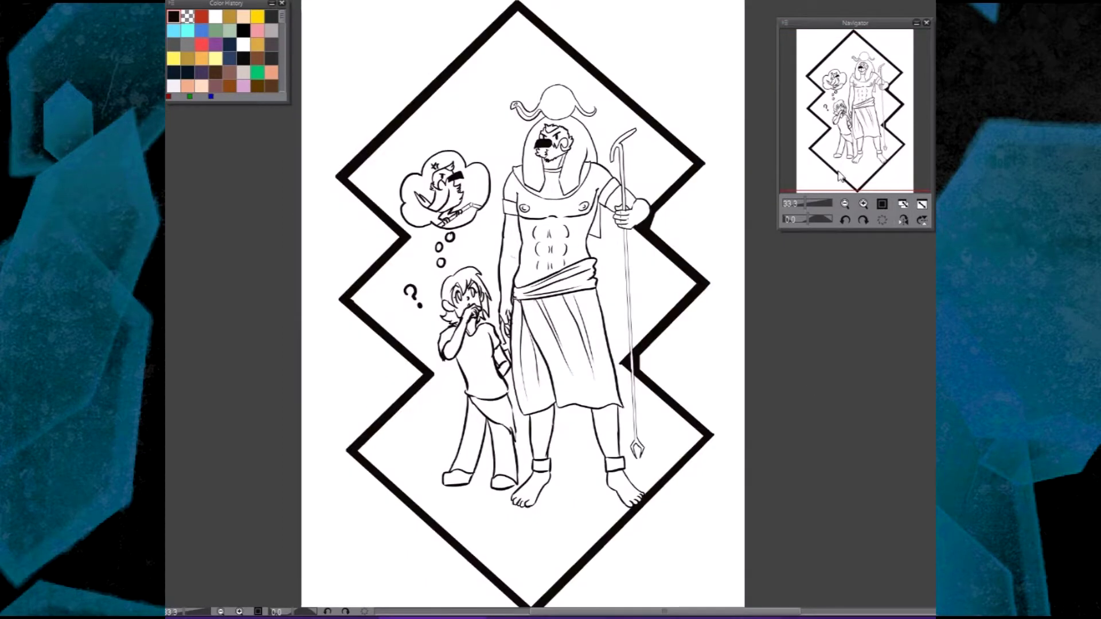
left_click_drag(810, 300, 824, 283)
left_click_drag(816, 332, 814, 310)
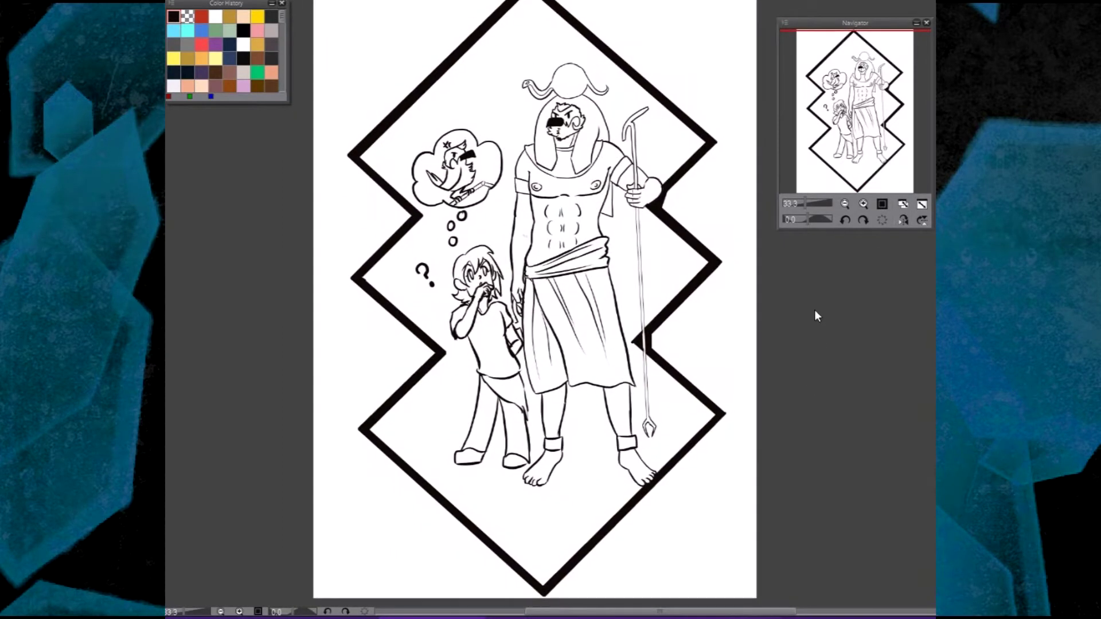
- Paste the coloured Egyptian falcon-god reference image beside the child, along the left edge of the canvas
key("ctrl+v")
left_click_drag(804, 362, 798, 385)
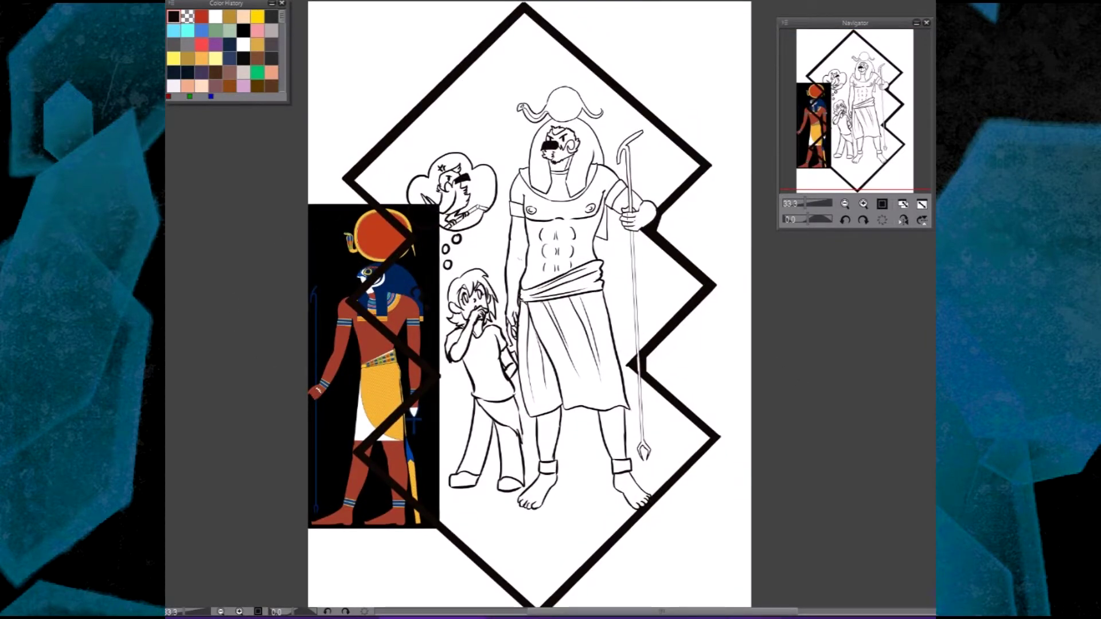
left_click_drag(799, 386, 810, 453)
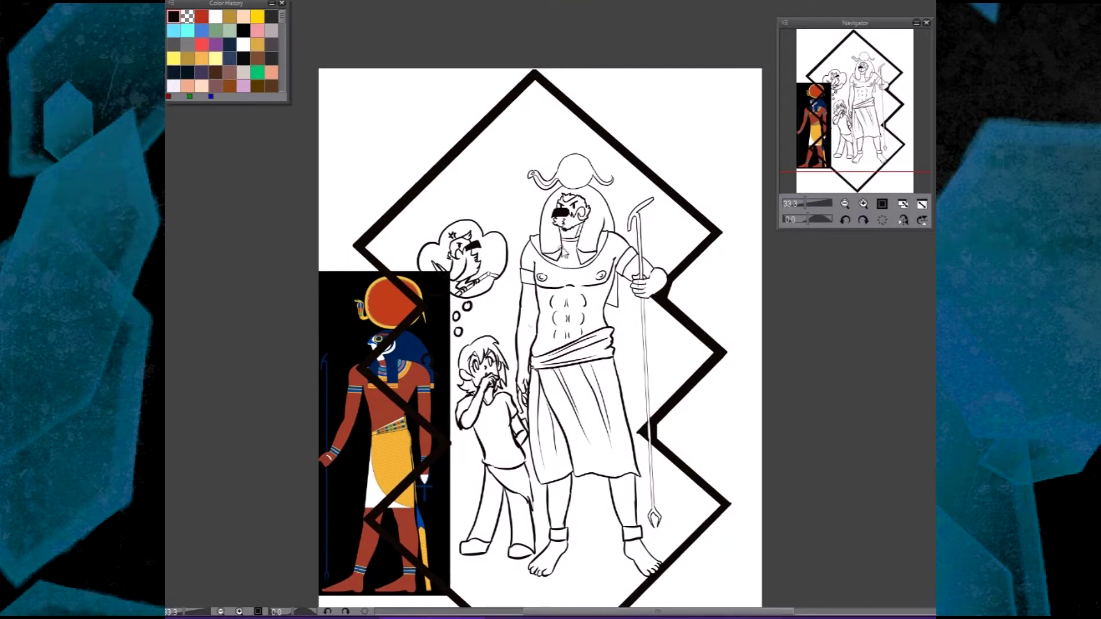
- Ink a patterned belt of two bands filled with small blocks around the tall figure's waist, following the reference
left_click_drag(615, 299, 586, 157)
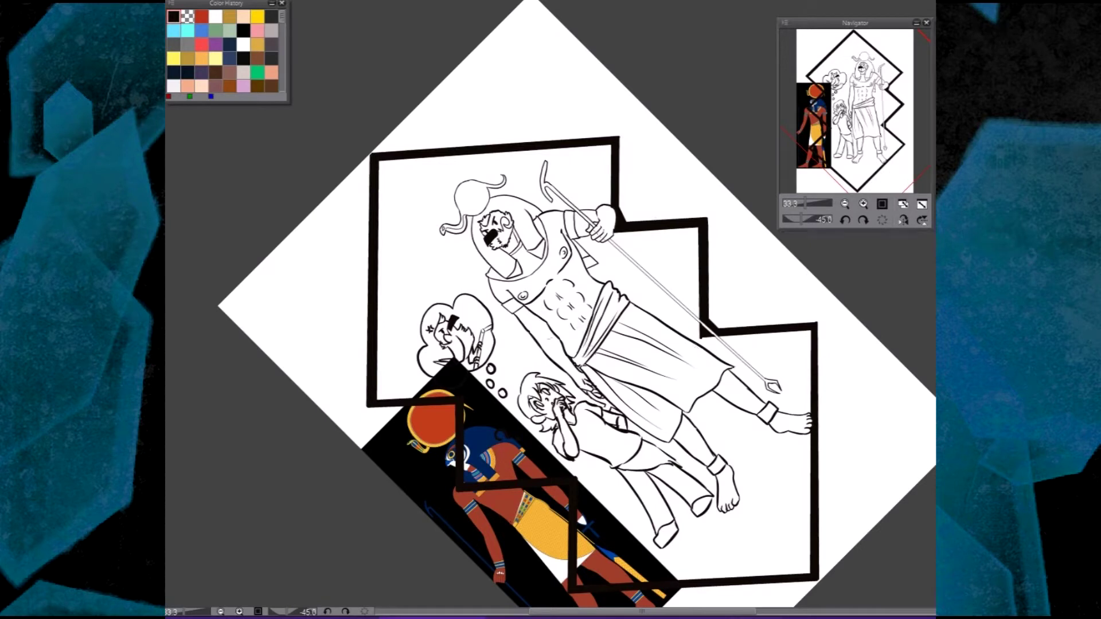
left_click_drag(471, 294, 395, 294)
mouse_move(513, 347)
left_mouse_down()
mouse_move(534, 303)
mouse_move(565, 310)
mouse_move(500, 368)
left_mouse_up()
left_click_drag(548, 290, 499, 371)
left_click_drag(533, 322, 499, 371)
left_click_drag(550, 287, 502, 355)
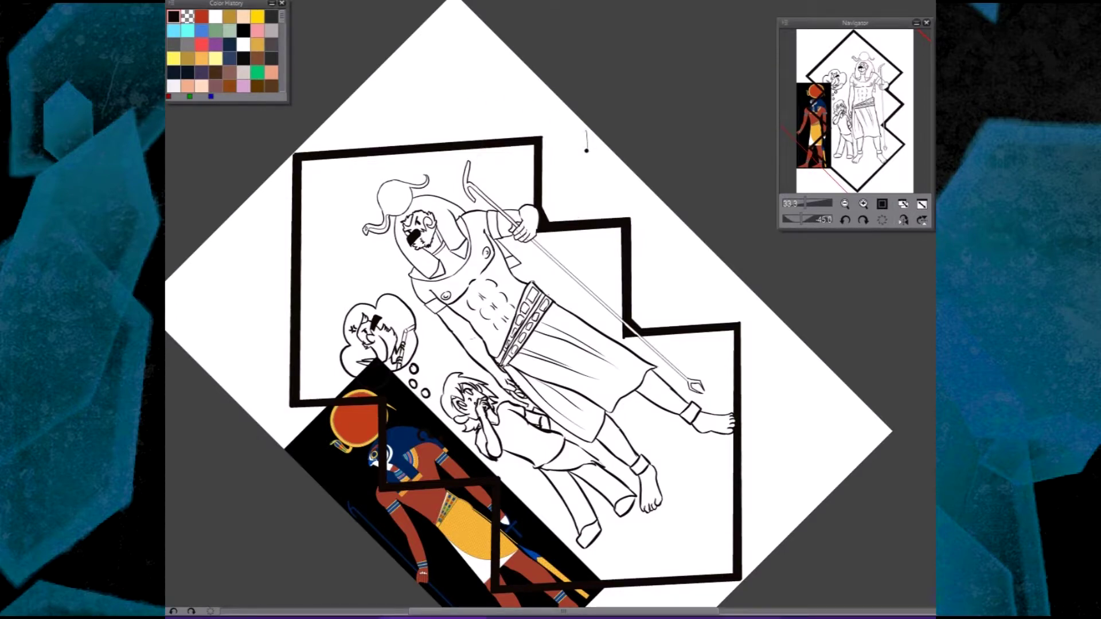
- Ink horizontal stripes across the tall figure's neck and an inner ring inside the sun disc
left_click_drag(596, 183, 600, 241)
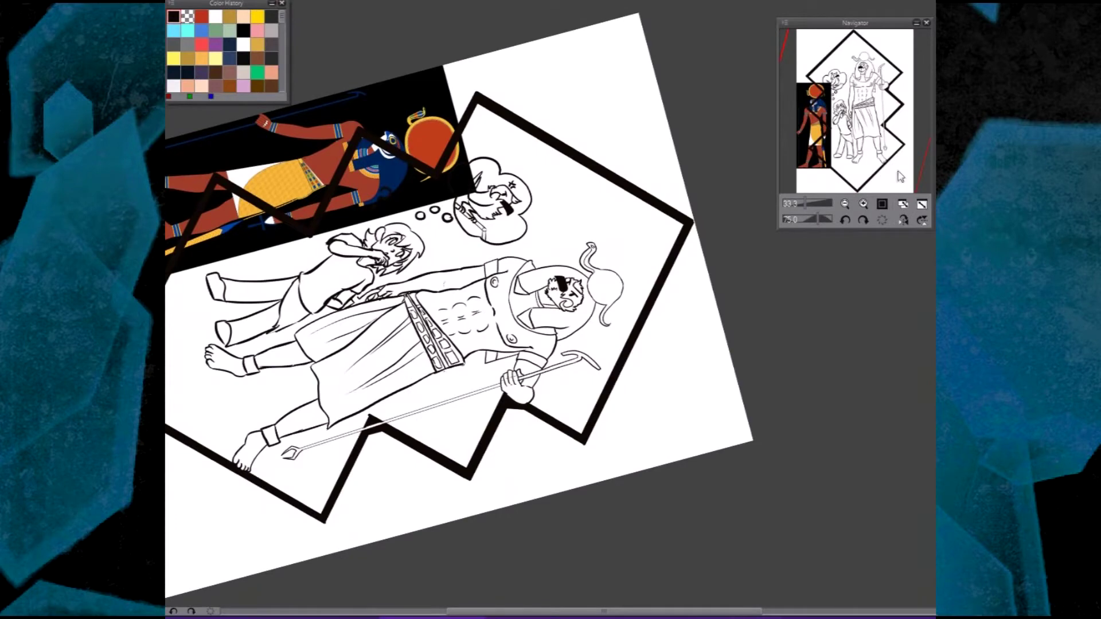
scroll(547, 273, "up", 1)
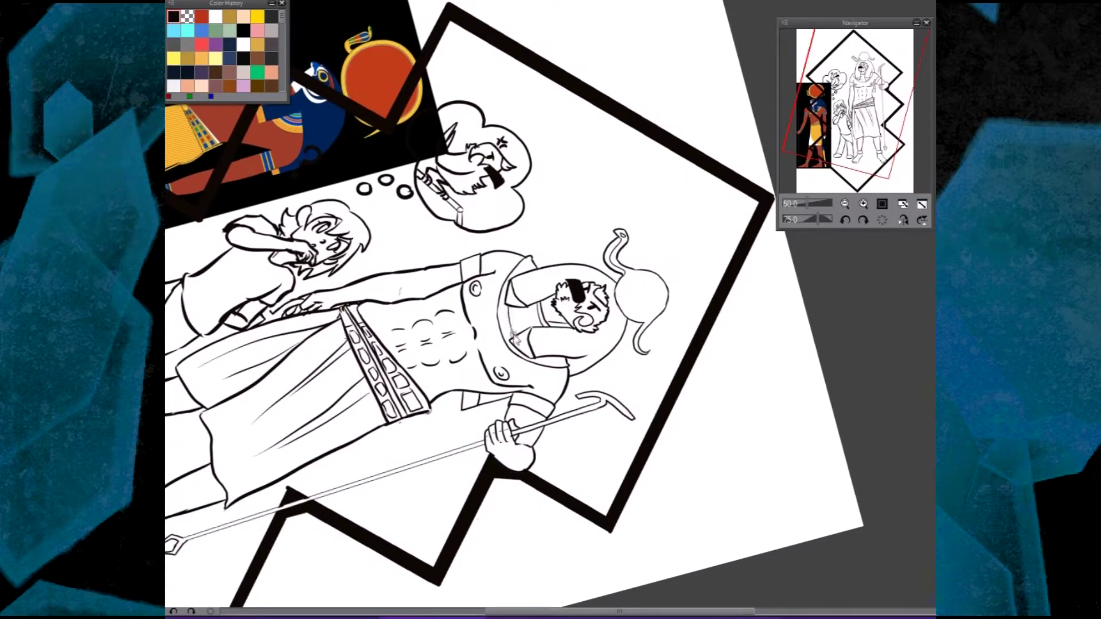
left_click_drag(530, 309, 514, 331)
key("ctrl+@")
mouse_move(516, 195)
left_mouse_down()
mouse_move(551, 217)
mouse_move(528, 172)
mouse_move(533, 215)
mouse_move(541, 182)
left_mouse_up()
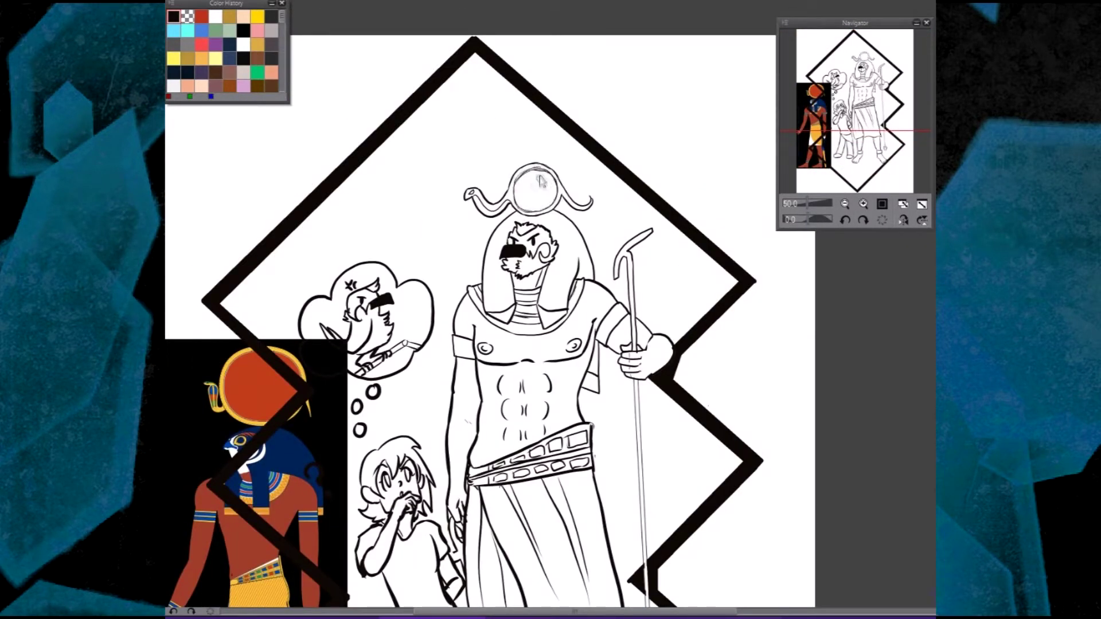
- Ink a long strip with a chevron pattern hanging from under the kilt beside the figure's right-hand leg
scroll(768, 197, "down", 5)
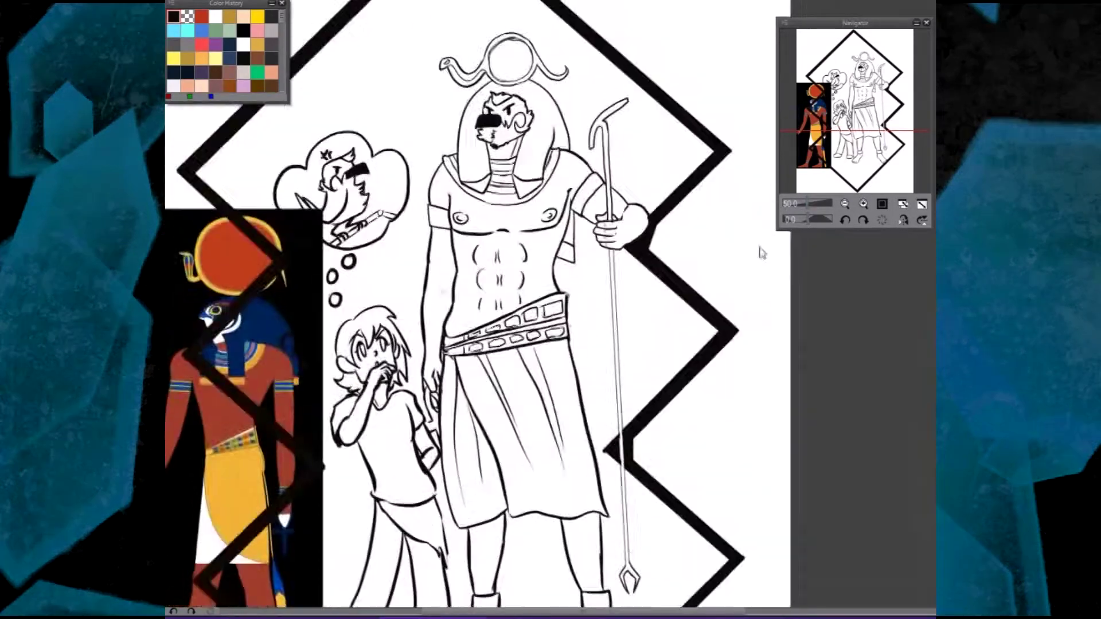
scroll(745, 256, "down", 6)
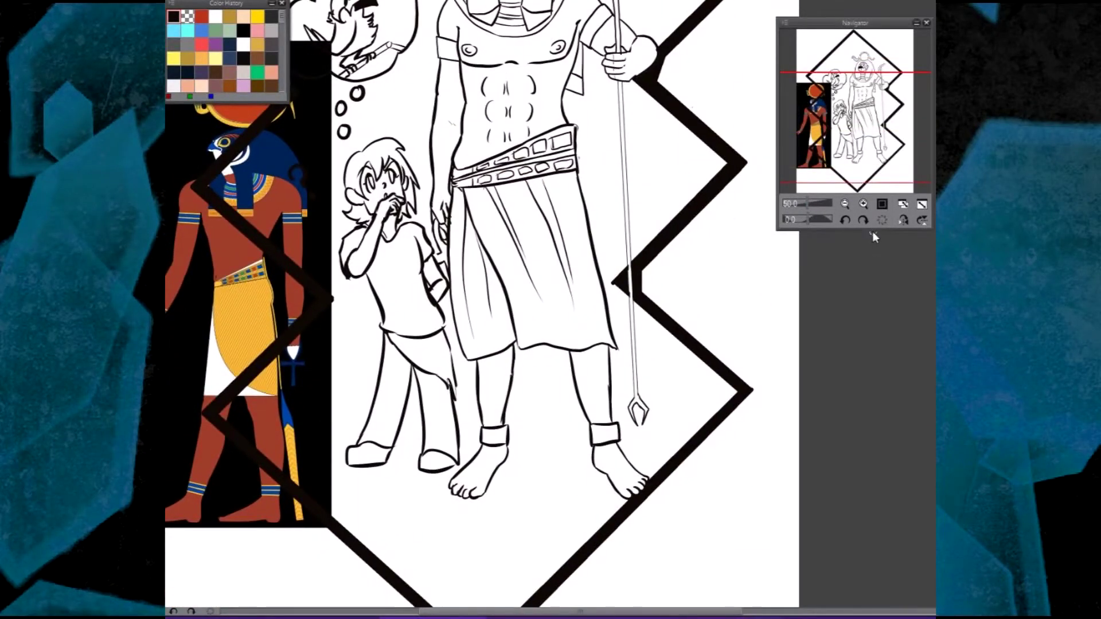
scroll(730, 277, "up", 2)
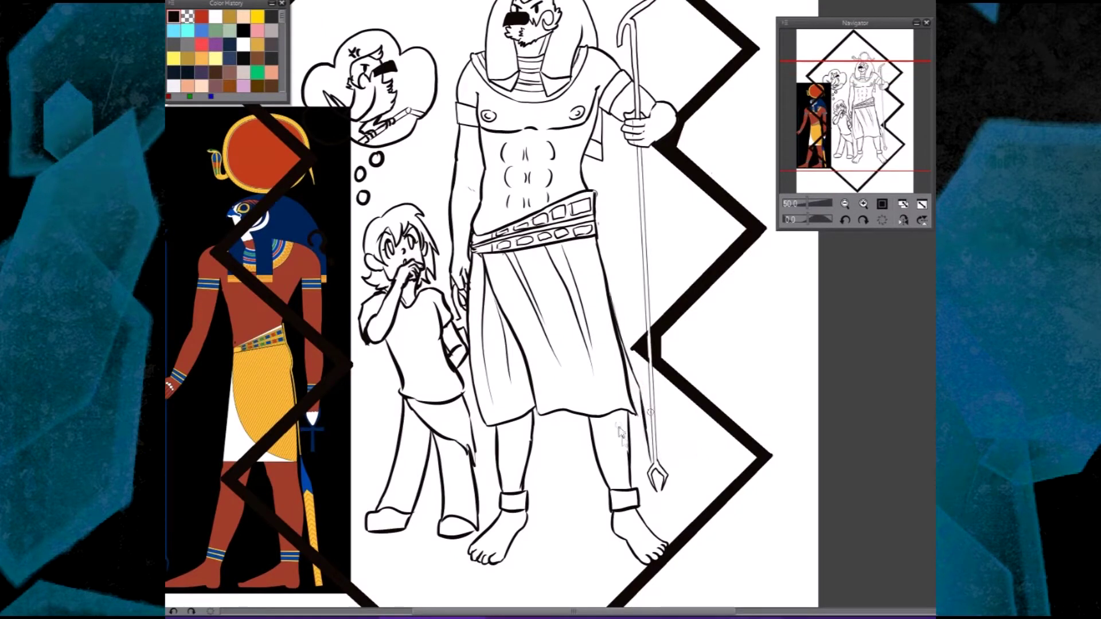
left_click_drag(630, 414, 649, 509)
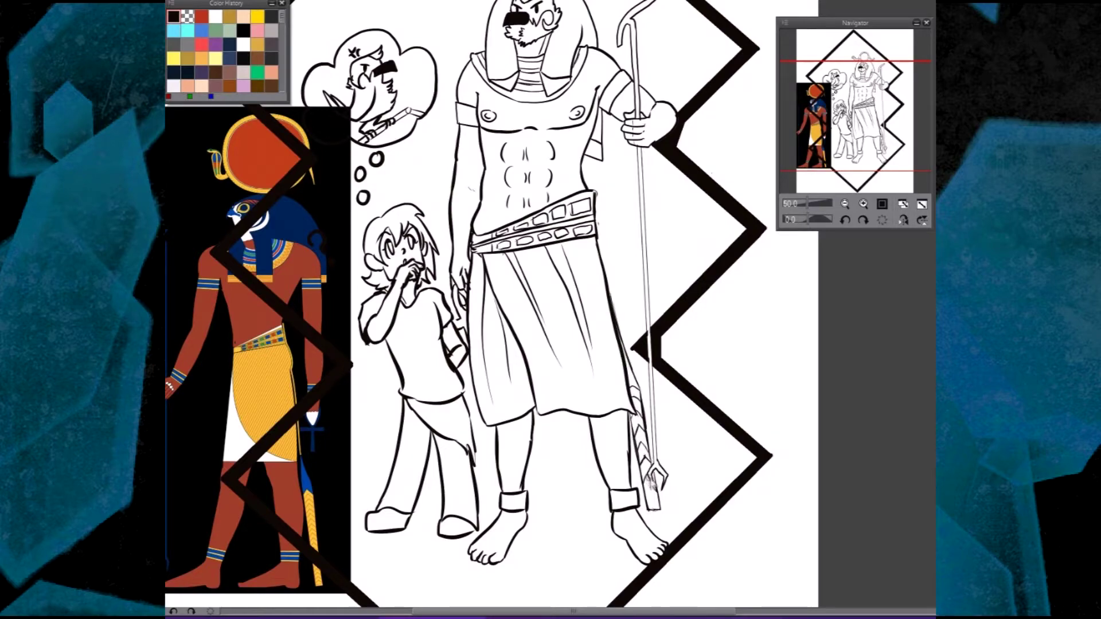
- Pick the dark navy blue from the reference figure as the paint colour and remove the reference image from view
left_click_drag(720, 314, 760, 400)
scroll(760, 399, "down", 3)
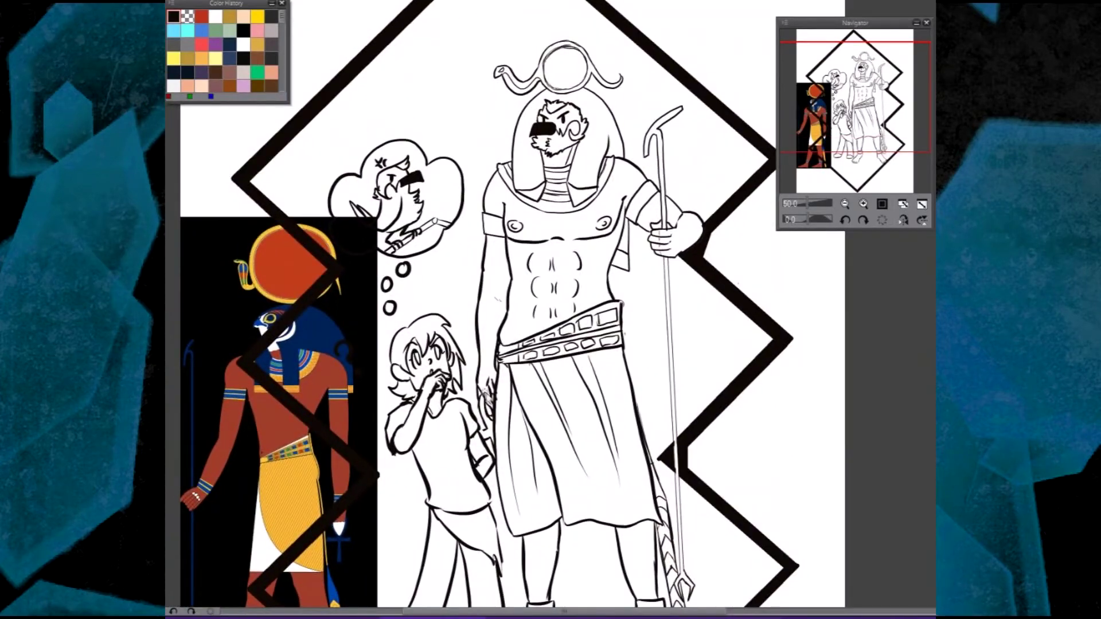
scroll(660, 322, "up", 5)
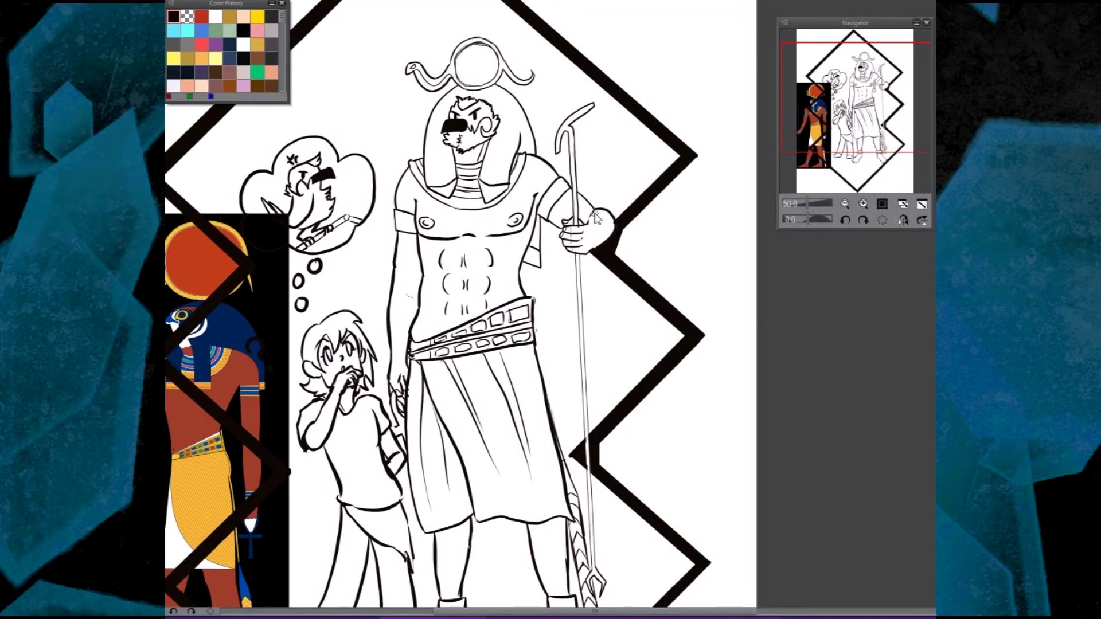
scroll(696, 192, "left", 1)
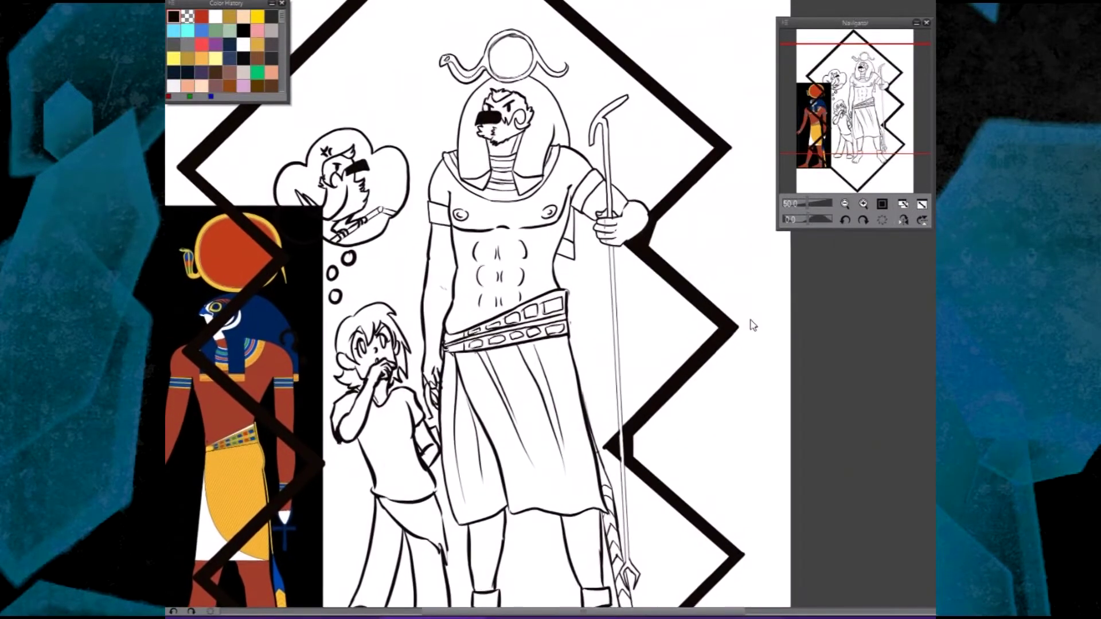
scroll(752, 322, "down", 3)
scroll(732, 197, "up", 4)
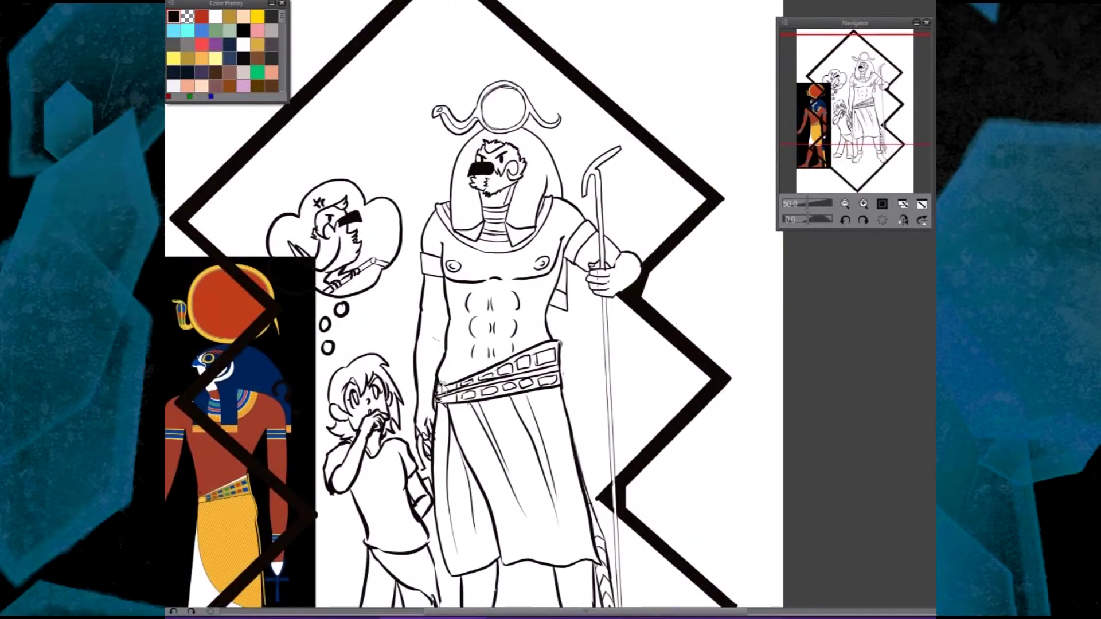
left_click_drag(814, 379, 786, 312)
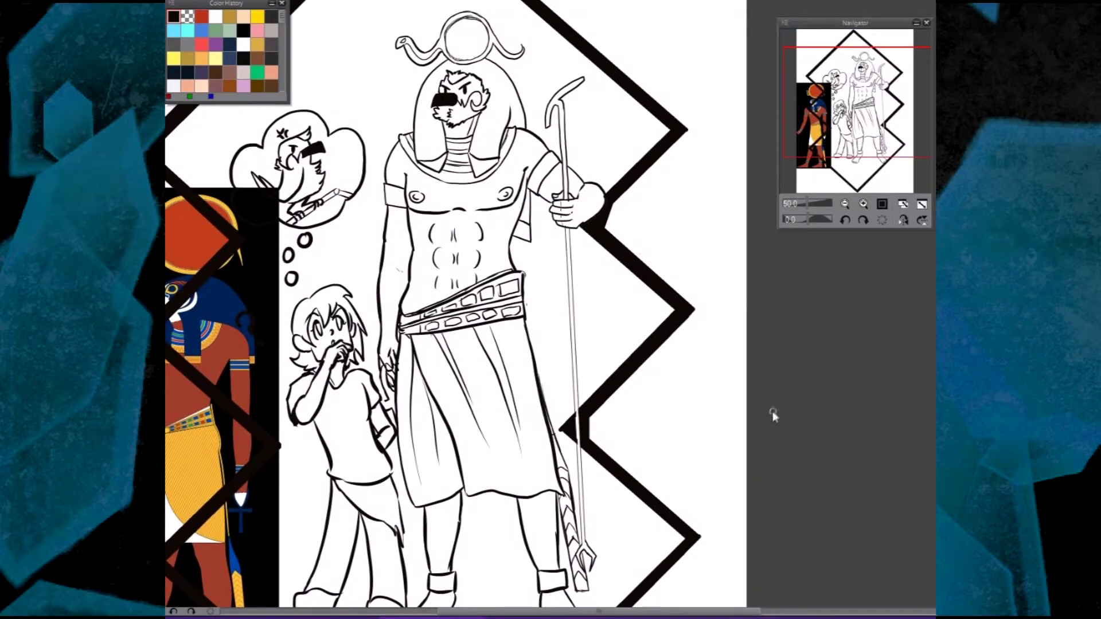
scroll(810, 348, "up", 2)
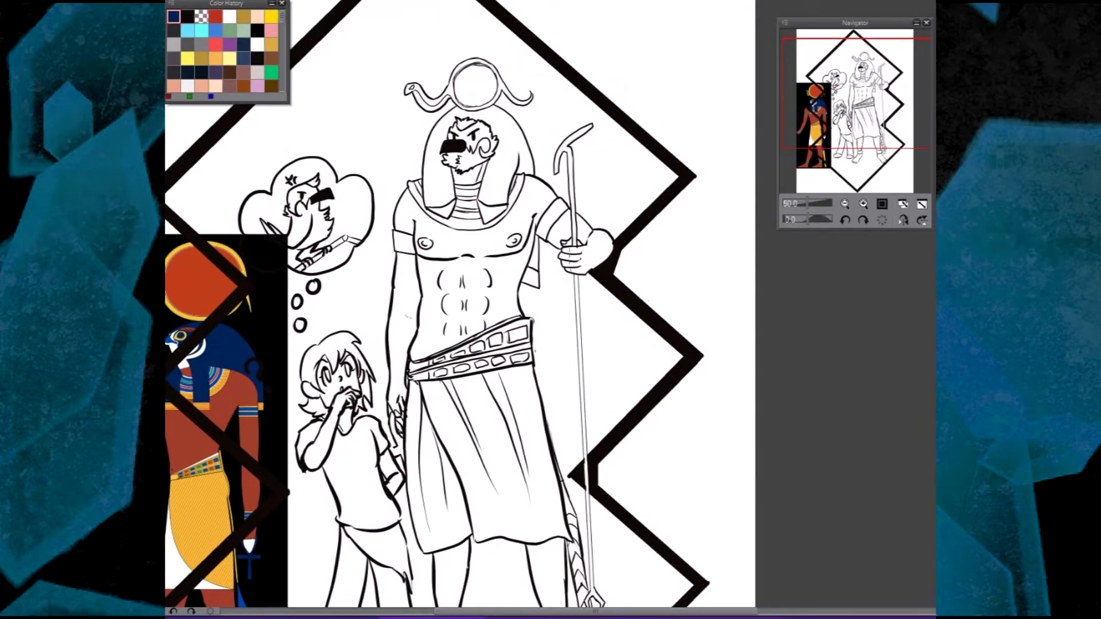
key("Delete")
scroll(458, 310, "up", 2)
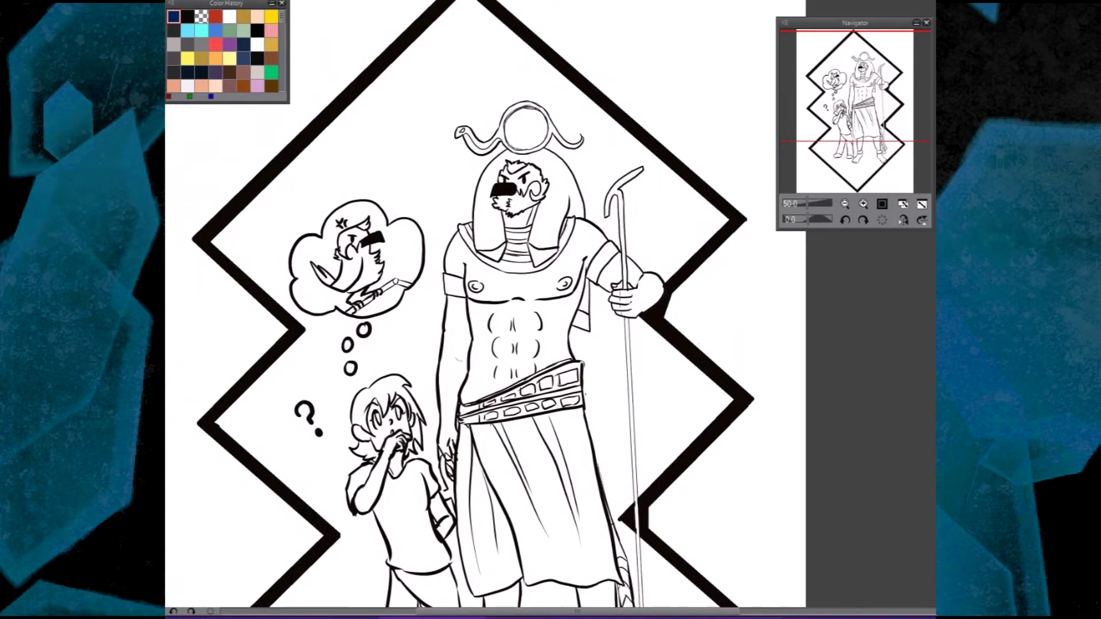
- Paint the staff navy blue from its curved head down the shaft to the forked foot
key("c")
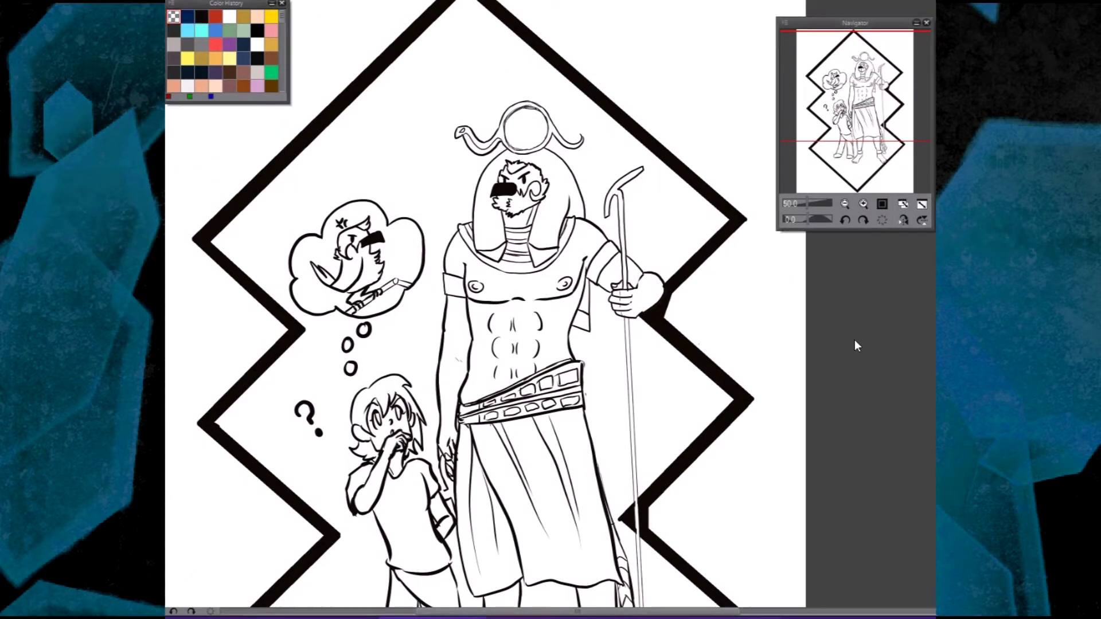
key("c")
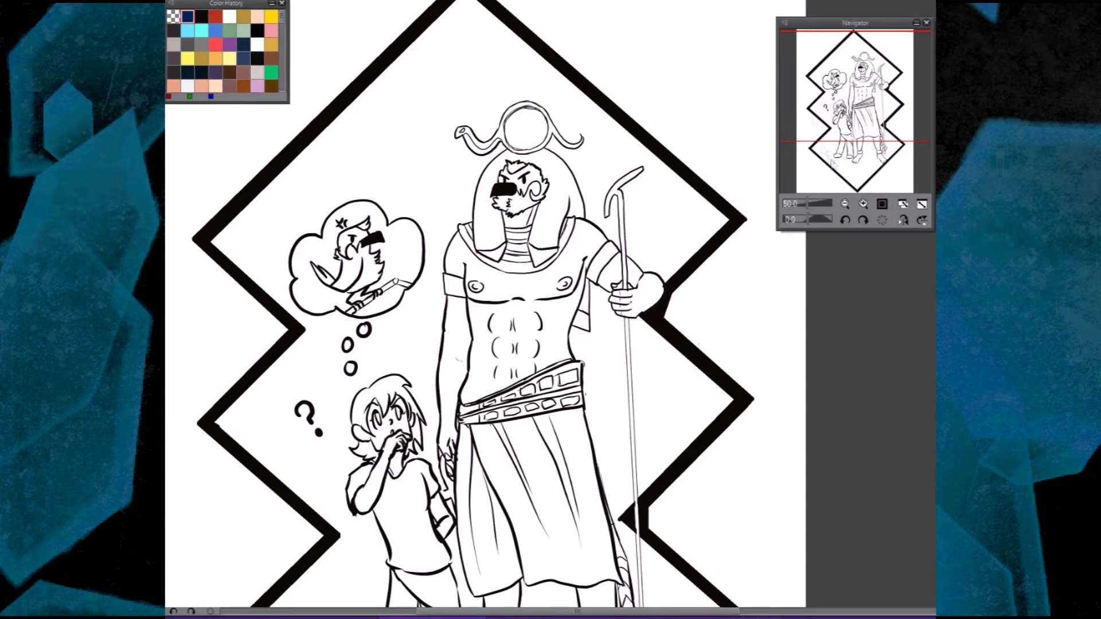
mouse_move(603, 211)
left_mouse_down()
mouse_move(635, 167)
mouse_move(611, 190)
left_mouse_up()
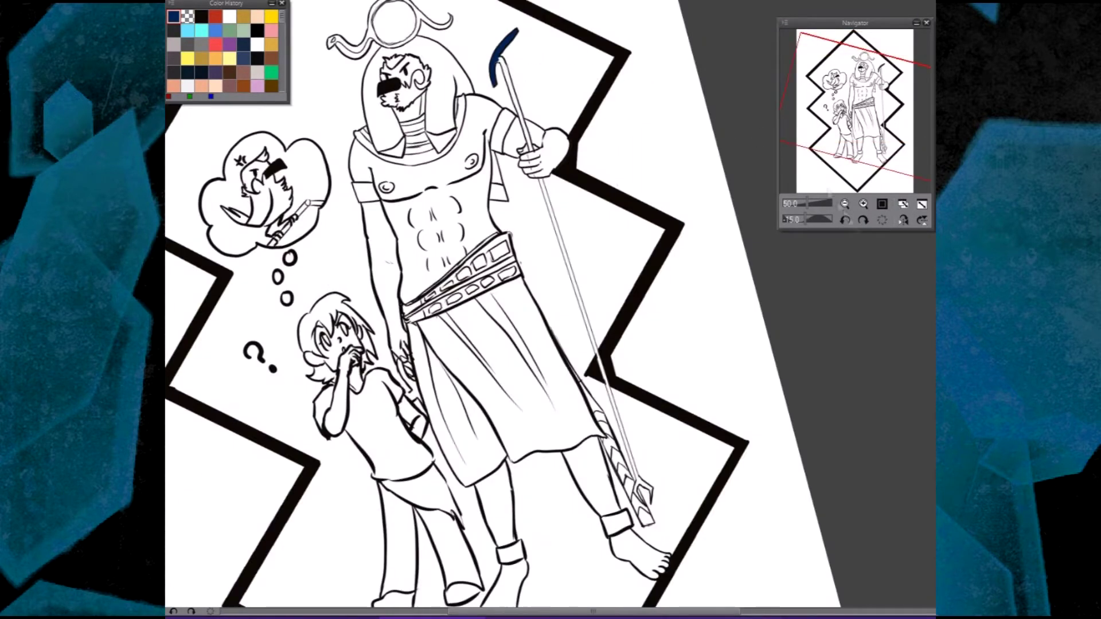
mouse_move(559, 114)
left_mouse_down()
mouse_move(566, 207)
mouse_move(574, 147)
left_mouse_up()
left_click_drag(571, 186, 591, 511)
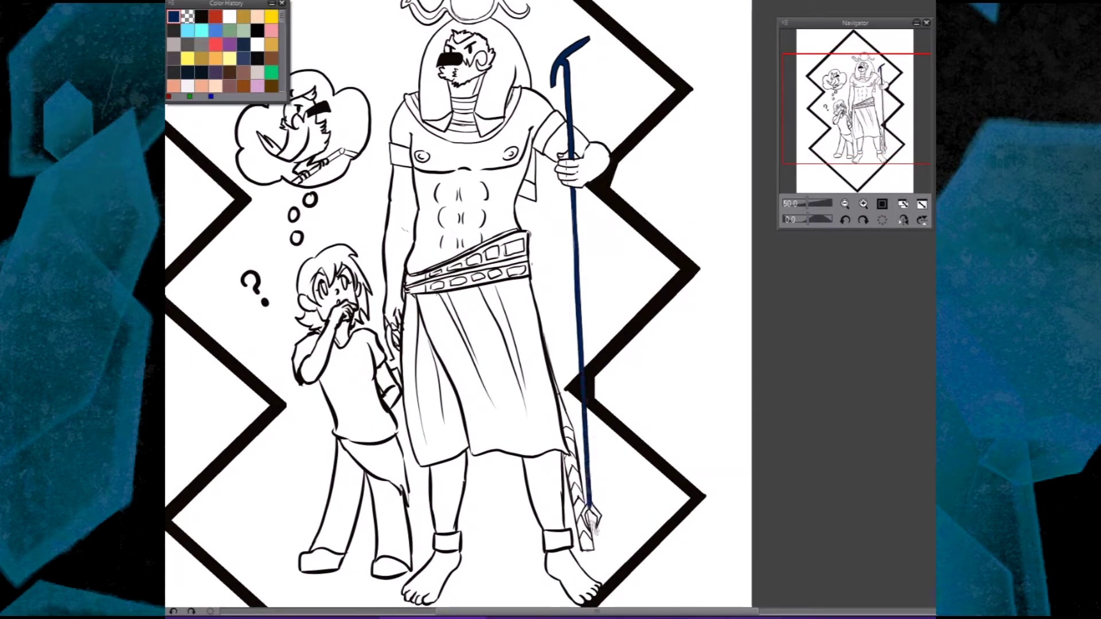
scroll(631, 289, "down", 2)
left_click_drag(595, 401, 594, 409)
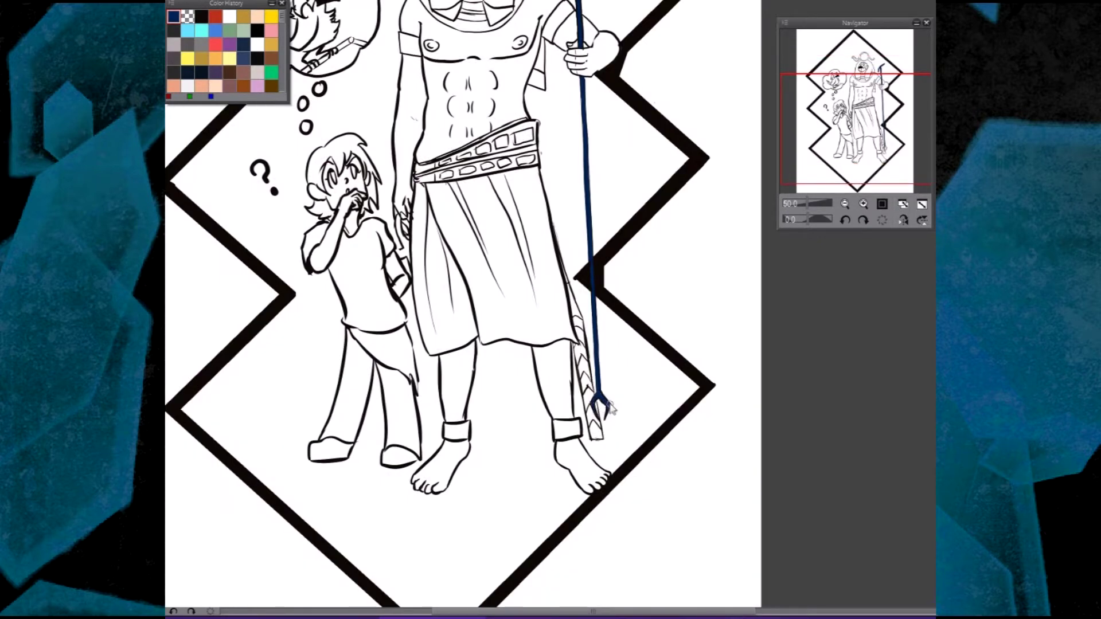
- Paint the hanging cloth behind the figure's raised arm navy blue
scroll(607, 413, "up", 3)
mouse_move(596, 259)
left_mouse_down()
mouse_move(602, 235)
mouse_move(599, 263)
left_mouse_up()
scroll(599, 264, "up", 3)
- Paint the part of the headdress behind the figure's face navy blue, from the crown down to the shoulder
mouse_move(631, 344)
left_mouse_down()
mouse_move(628, 358)
mouse_move(639, 313)
mouse_move(630, 362)
mouse_move(640, 360)
mouse_move(646, 301)
mouse_move(680, 335)
mouse_move(653, 289)
left_mouse_up()
key("ctrl+v")
key("ctrl+z")
scroll(762, 270, "up", 2)
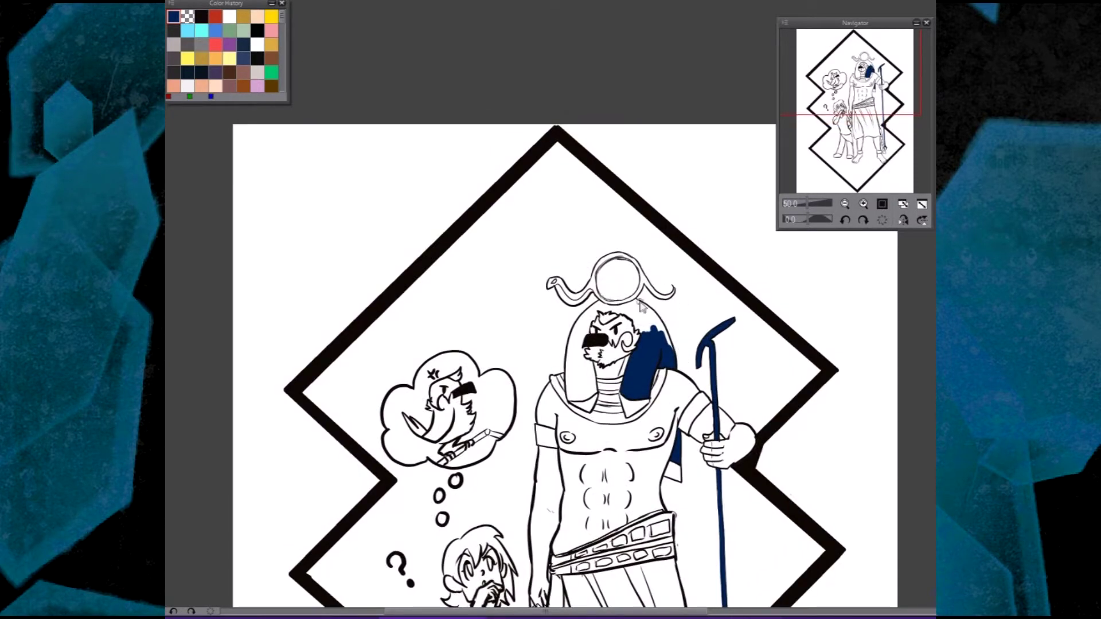
mouse_move(642, 312)
left_mouse_down()
mouse_move(668, 349)
mouse_move(651, 309)
mouse_move(650, 322)
left_mouse_up()
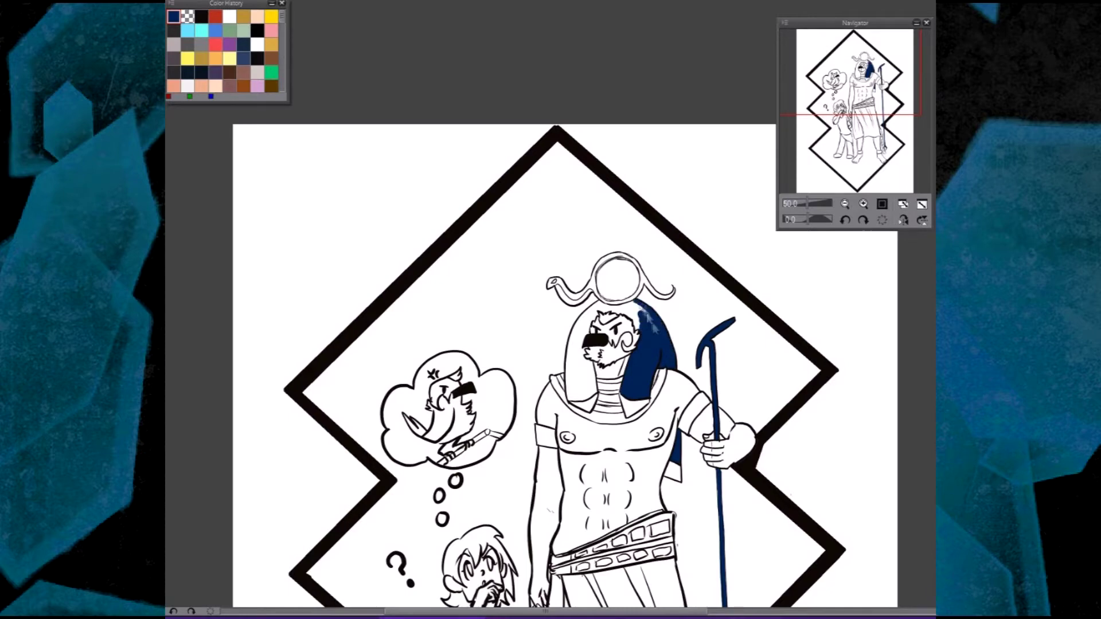
key("minus")
key("minus")
key("minus")
key("minus")
key("minus")
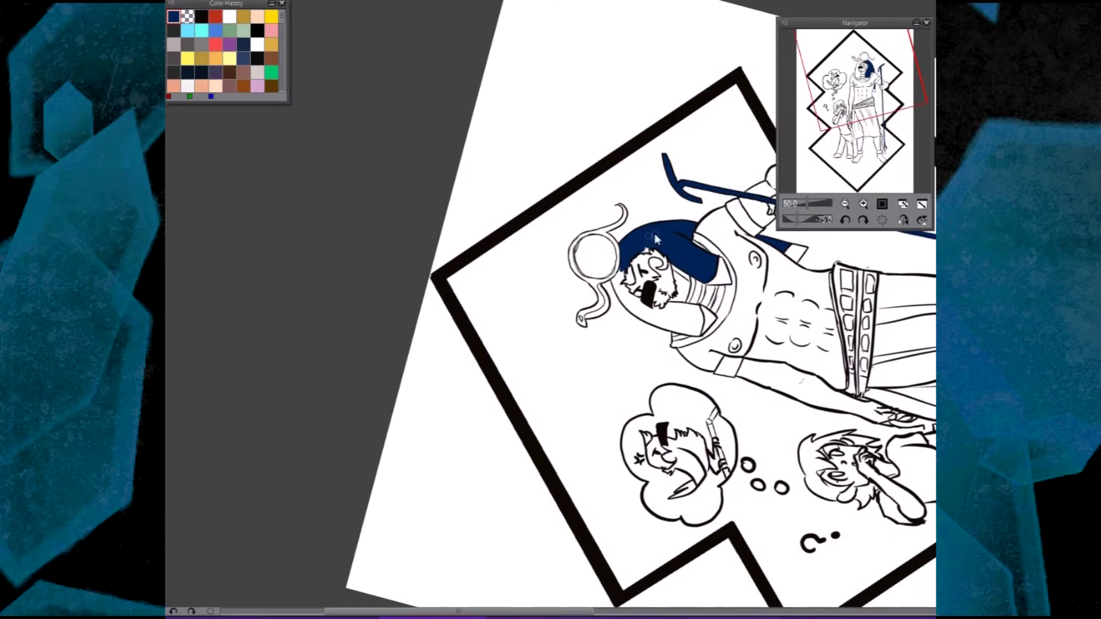
key("asciicircum")
key("asciicircum")
key("asciicircum")
key("asciicircum")
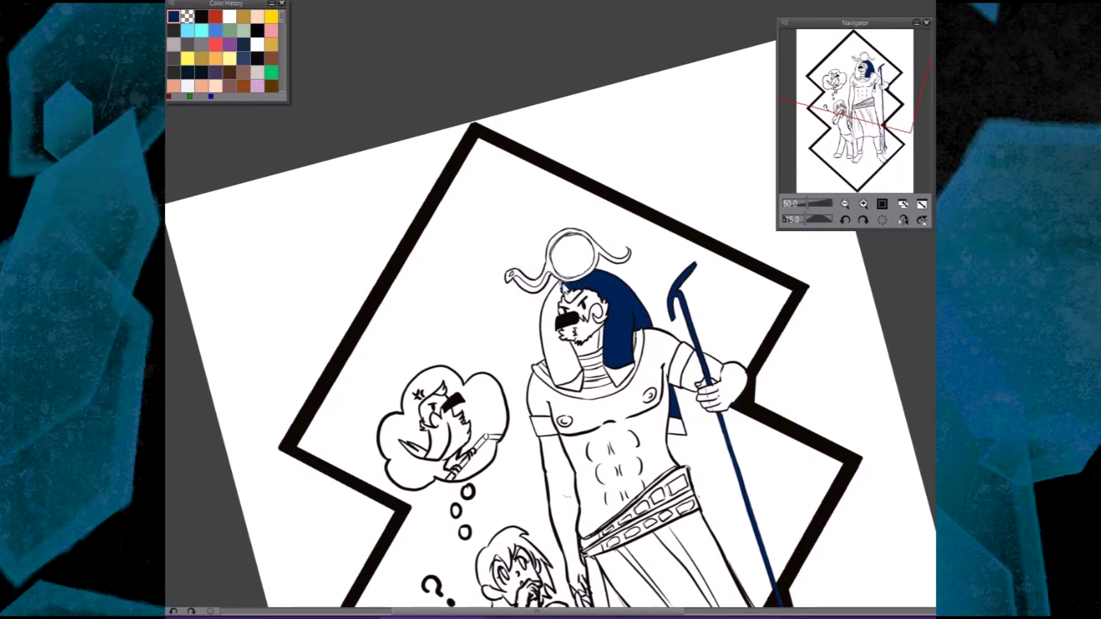
- Paint the section of the headdress in front of the figure's face navy blue, from the crown down to the shoulder
mouse_move(565, 287)
left_mouse_down()
mouse_move(545, 344)
mouse_move(555, 289)
mouse_move(557, 304)
left_mouse_up()
key("-")
key("-")
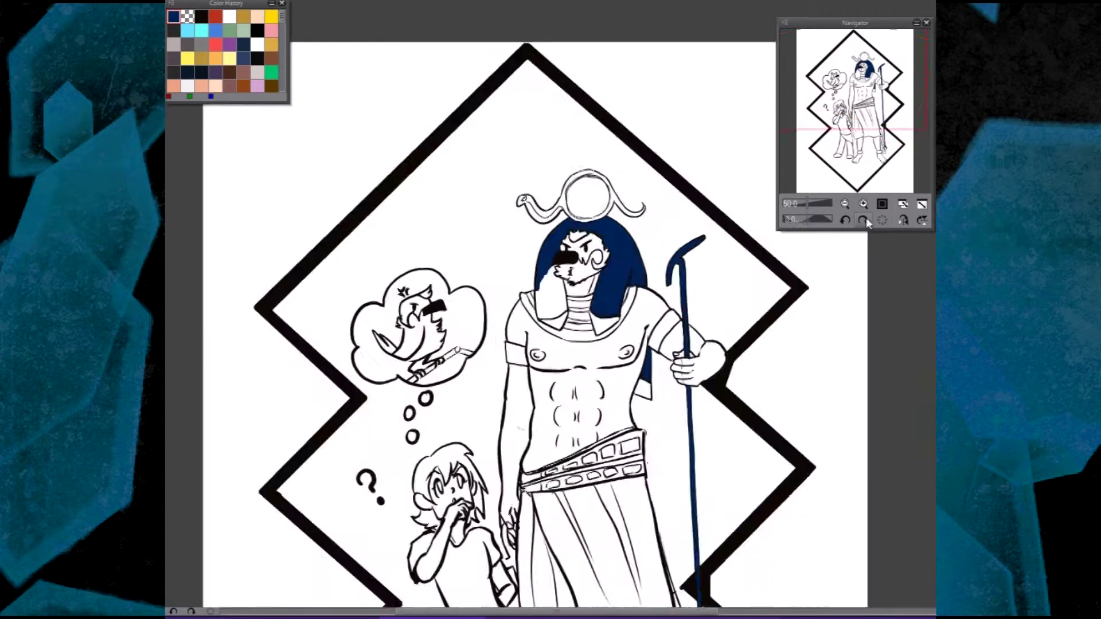
mouse_move(530, 244)
left_mouse_down()
mouse_move(527, 269)
mouse_move(553, 225)
mouse_move(555, 252)
mouse_move(536, 274)
left_mouse_up()
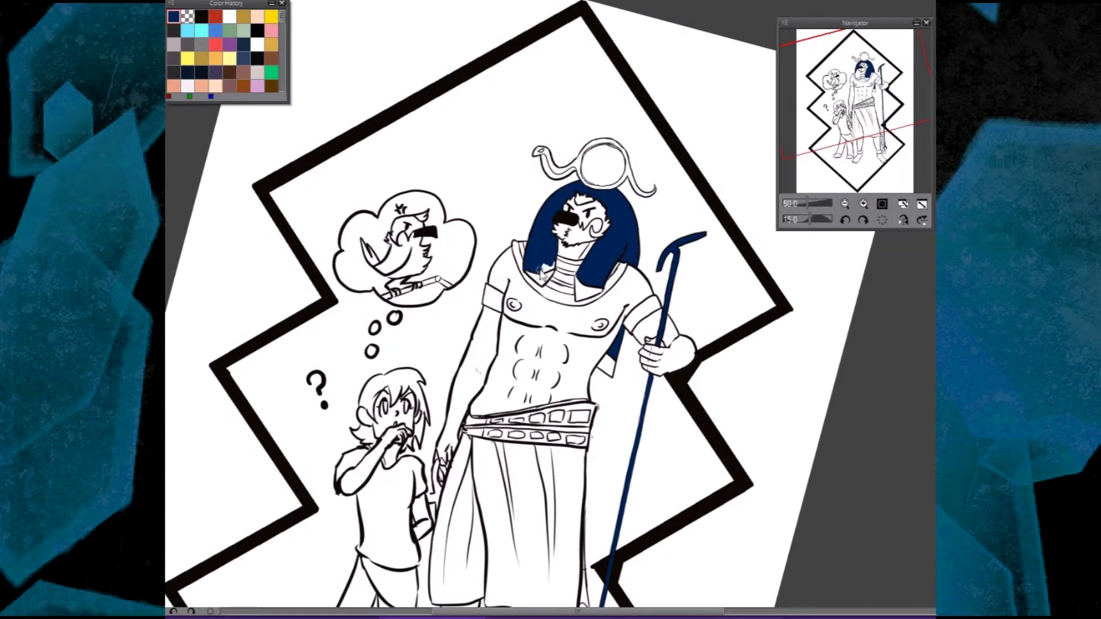
key("Home")
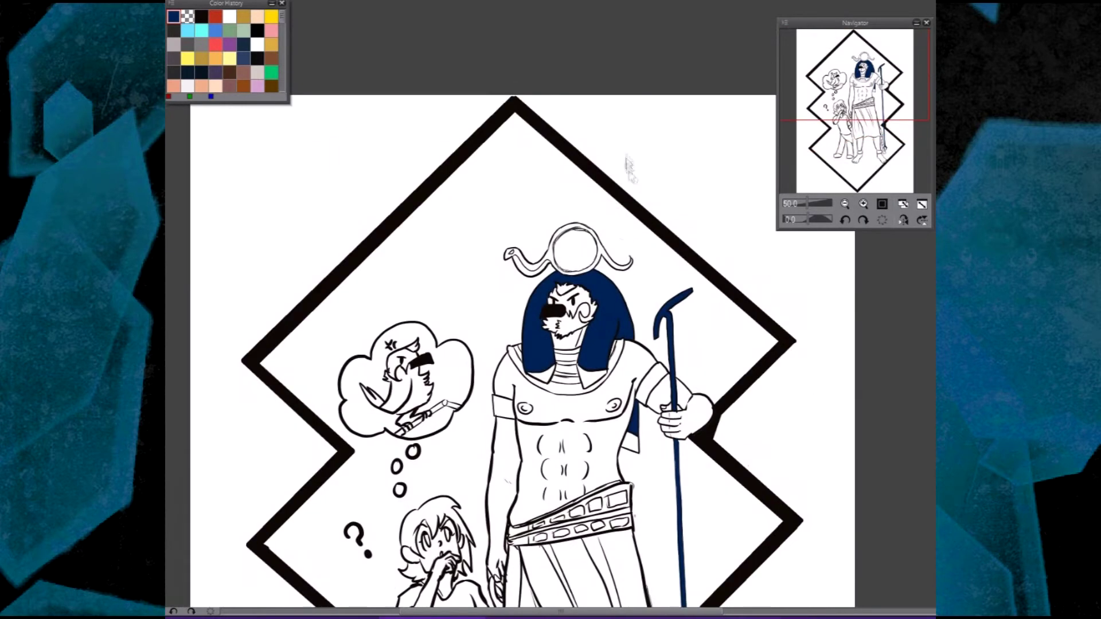
- Paint the upper half of the figure's face navy blue around the eyes and cheek, and redraw the eye lines in white
mouse_move(647, 311)
left_mouse_down()
mouse_move(569, 312)
mouse_move(582, 304)
left_mouse_up()
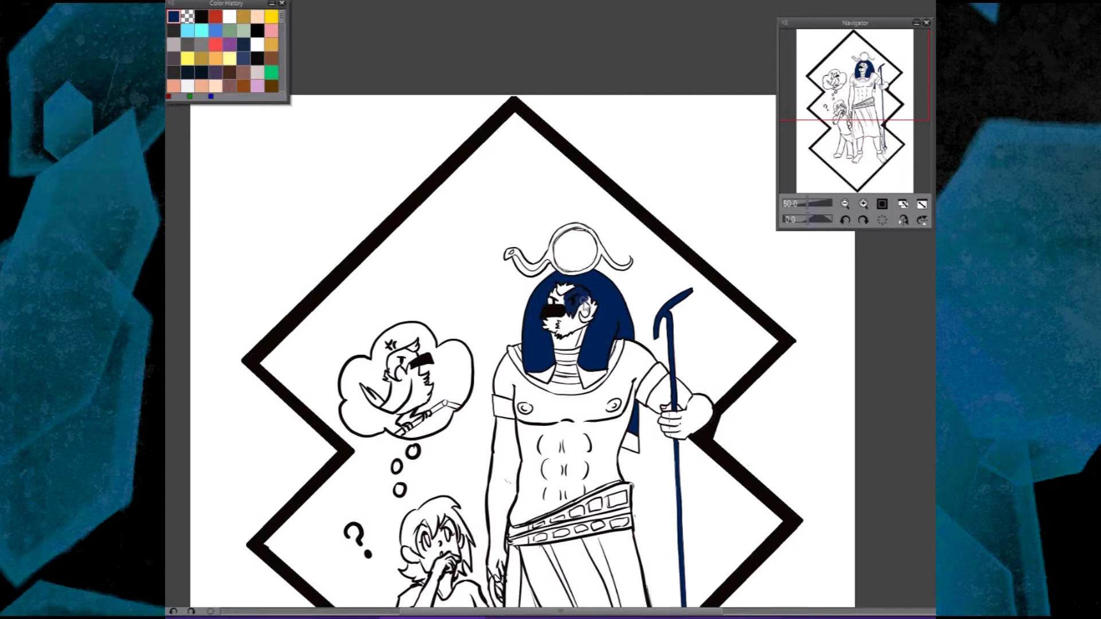
mouse_move(593, 310)
left_mouse_down()
mouse_move(588, 323)
mouse_move(595, 310)
left_mouse_up()
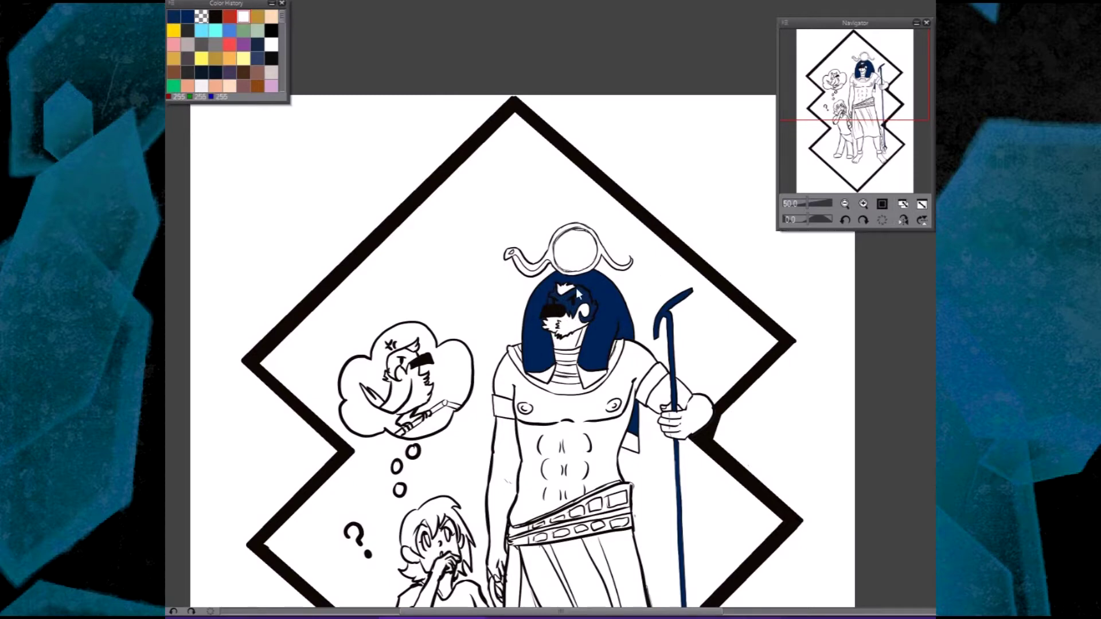
left_click(863, 203)
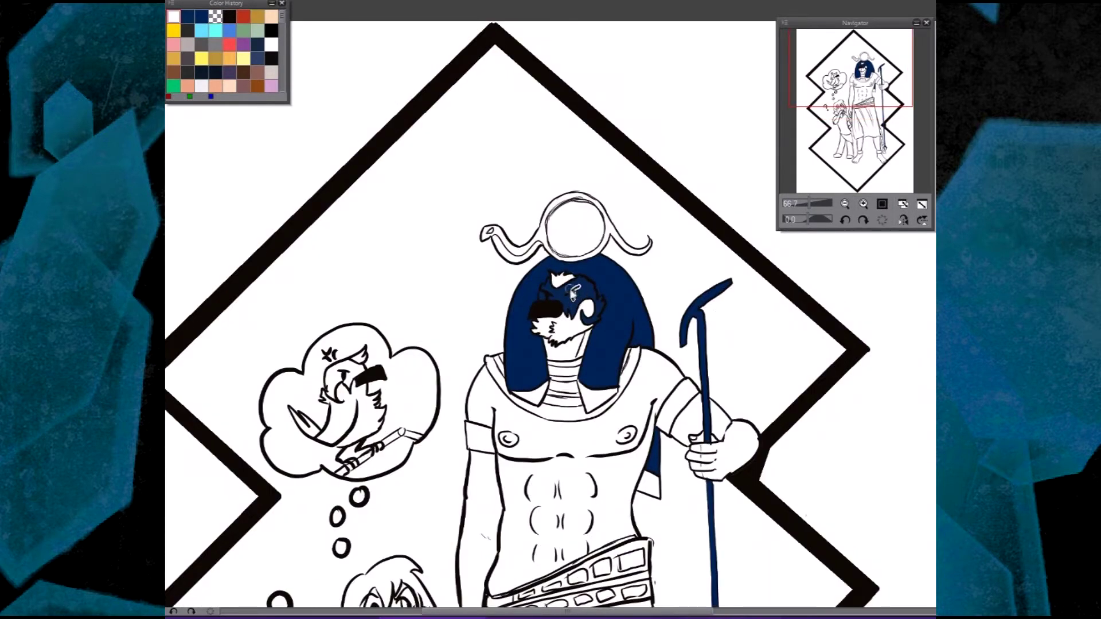
mouse_move(589, 309)
left_mouse_down()
mouse_move(592, 322)
mouse_move(584, 283)
mouse_move(559, 309)
mouse_move(539, 305)
mouse_move(548, 321)
mouse_move(548, 297)
left_mouse_up()
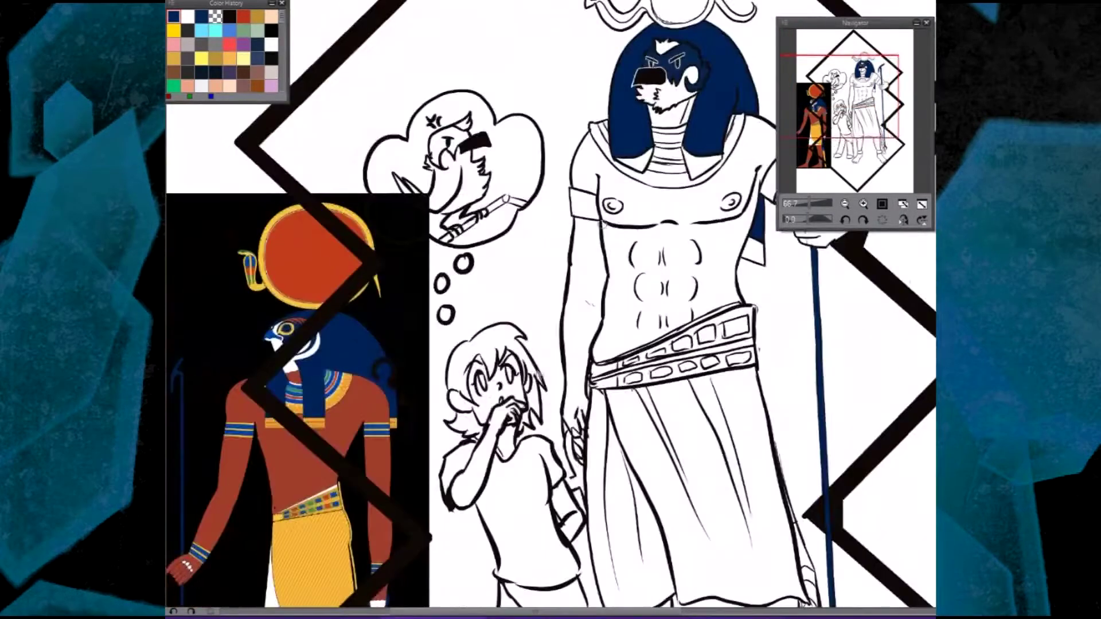
- Bring the reference image back into view and paint the ankh in the figure's lowered hand navy blue
left_click(229, 16)
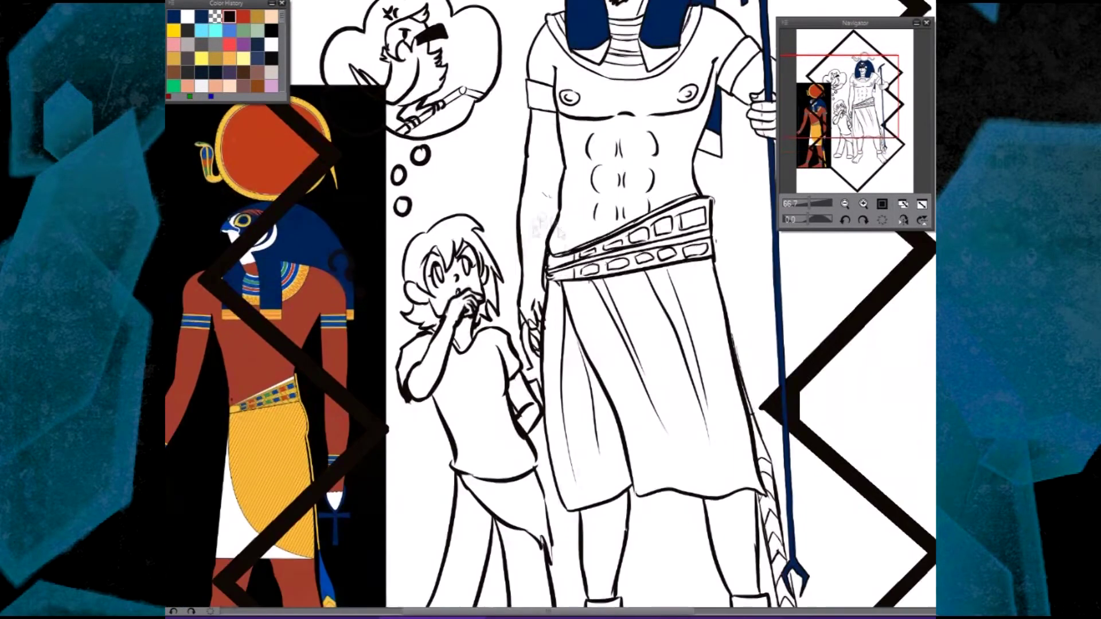
left_click_drag(573, 486, 527, 376)
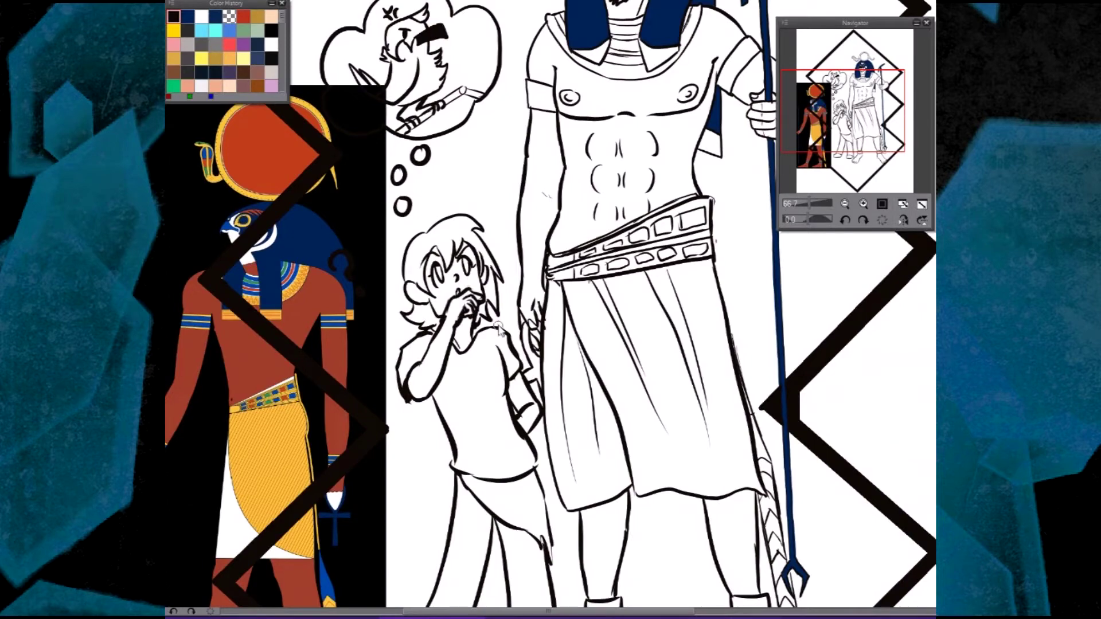
left_click_drag(499, 324, 396, 422)
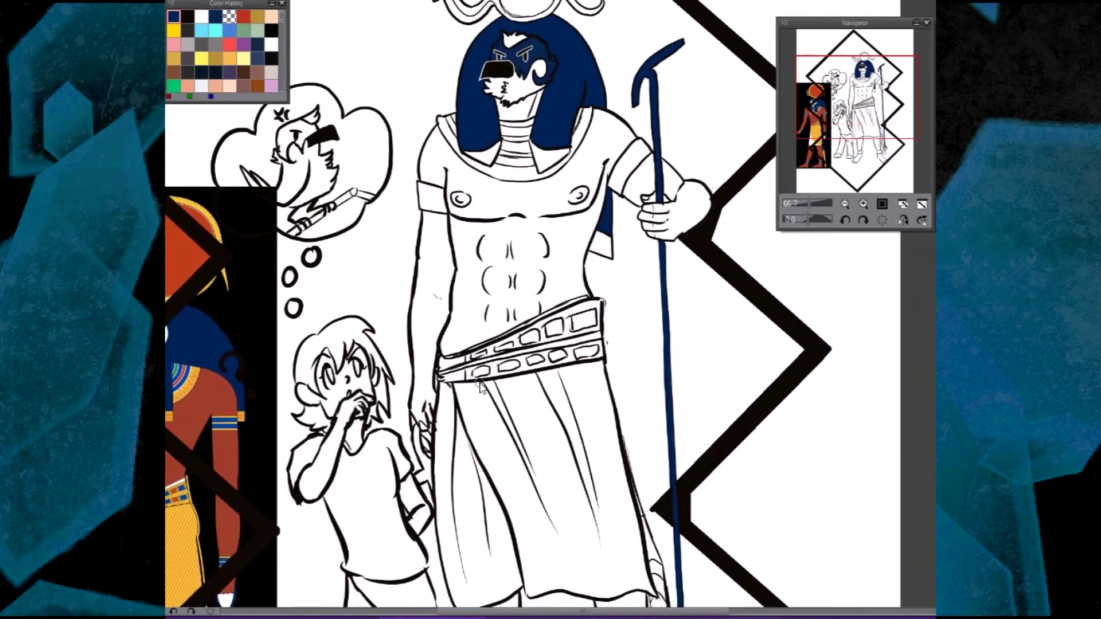
left_click_drag(851, 249, 714, 420)
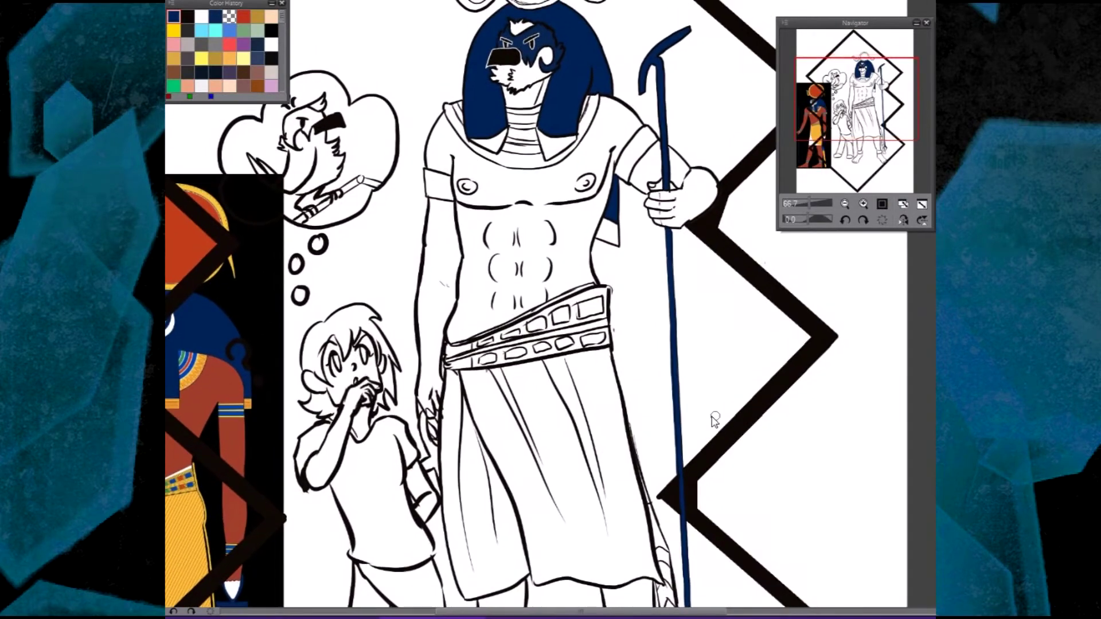
left_click_drag(782, 290, 823, 312)
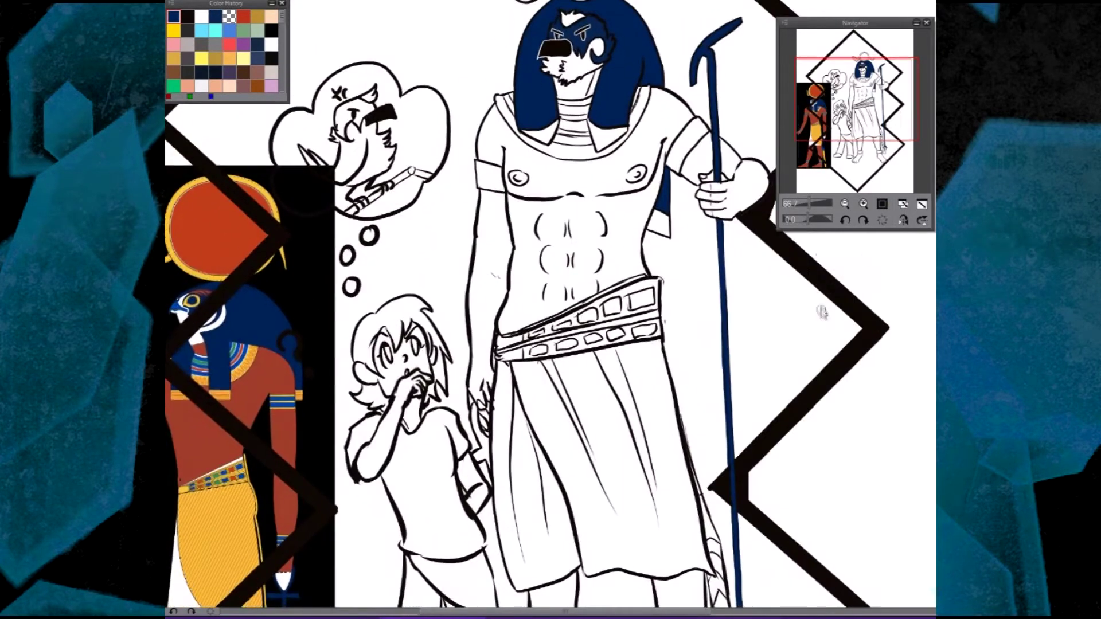
mouse_move(481, 448)
left_mouse_down()
mouse_move(473, 408)
mouse_move(490, 473)
mouse_move(461, 385)
left_mouse_up()
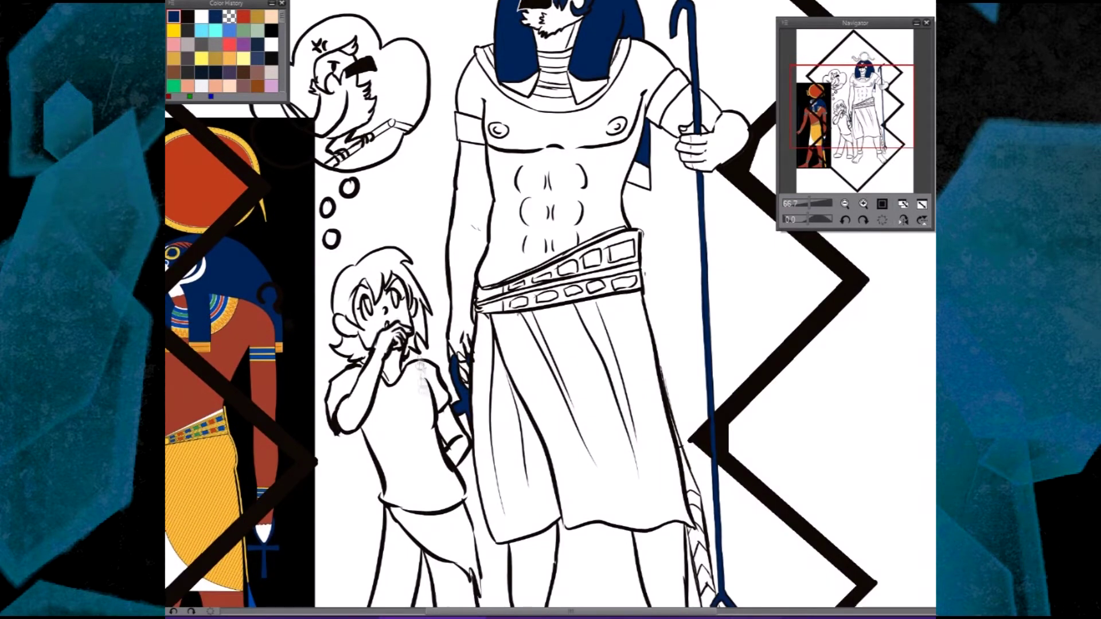
- Paint both of the figure's upper armbands medium blue and add thin gold stripes across them
scroll(410, 186, "up", 5)
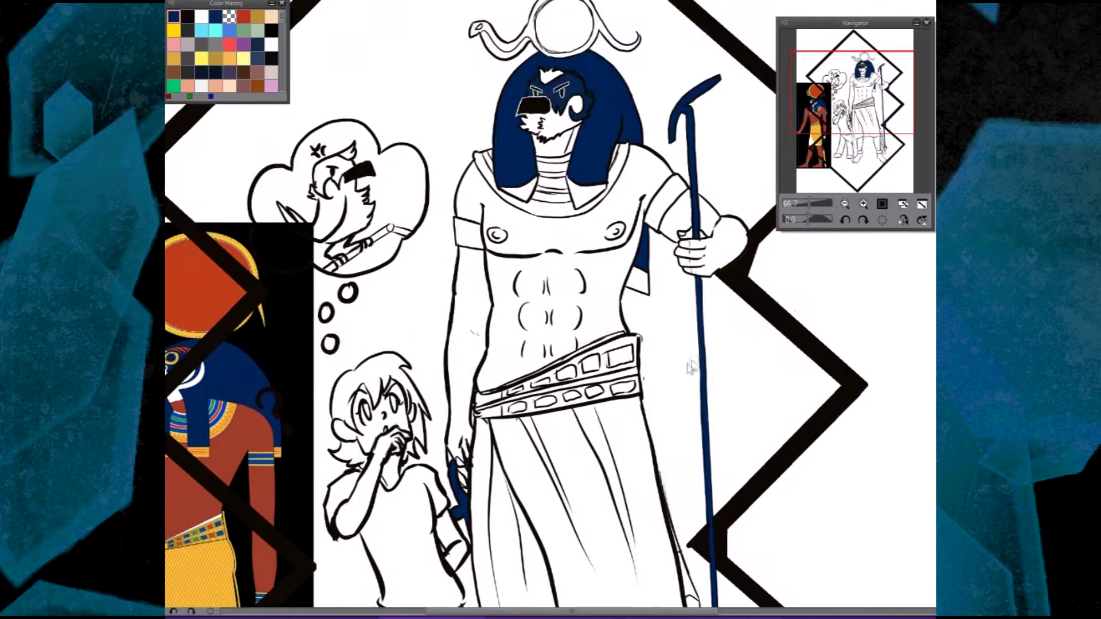
scroll(654, 238, "down", 1)
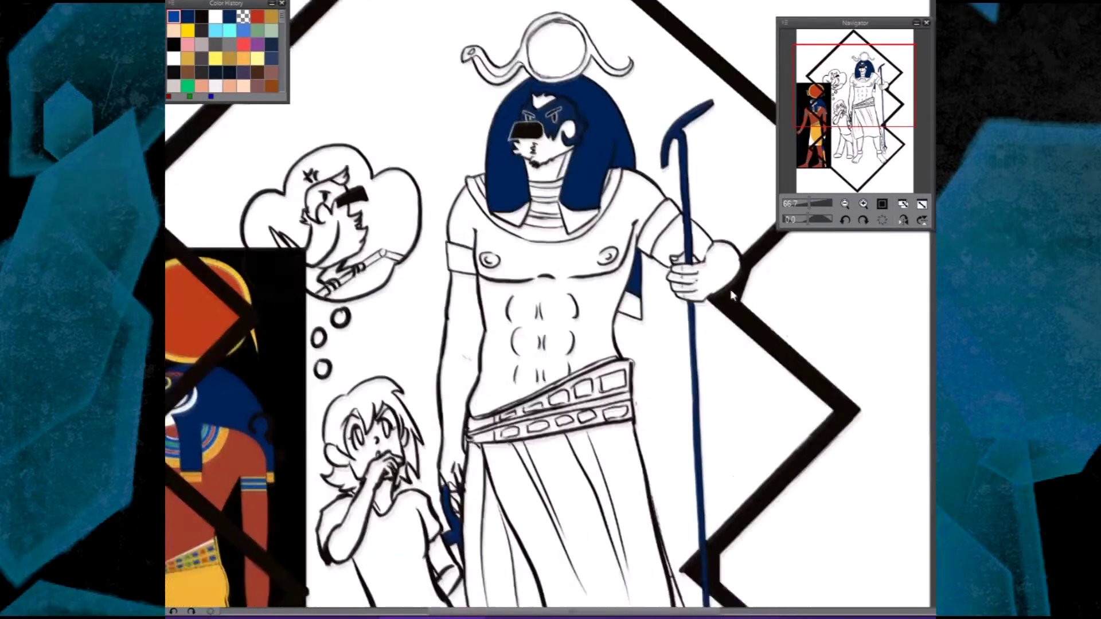
mouse_move(653, 236)
left_mouse_down()
mouse_move(628, 246)
mouse_move(642, 218)
mouse_move(663, 200)
mouse_move(637, 250)
mouse_move(664, 209)
left_mouse_up()
mouse_move(438, 269)
left_mouse_down()
mouse_move(442, 244)
mouse_move(458, 269)
left_mouse_up()
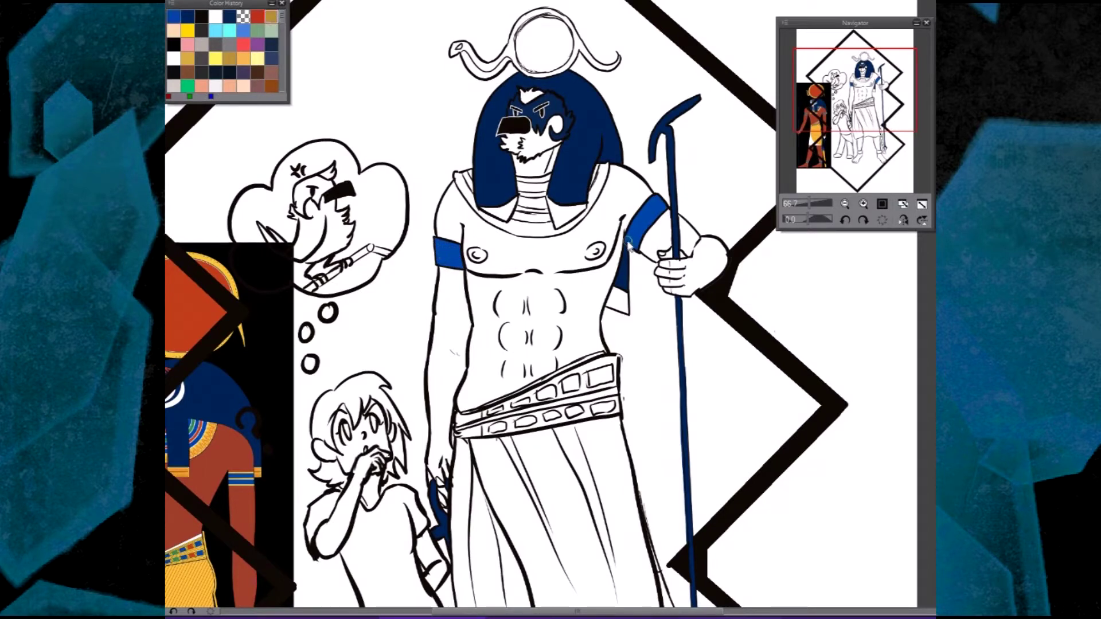
mouse_move(639, 222)
left_mouse_down()
mouse_move(659, 198)
mouse_move(647, 238)
mouse_move(665, 198)
mouse_move(641, 244)
left_mouse_up()
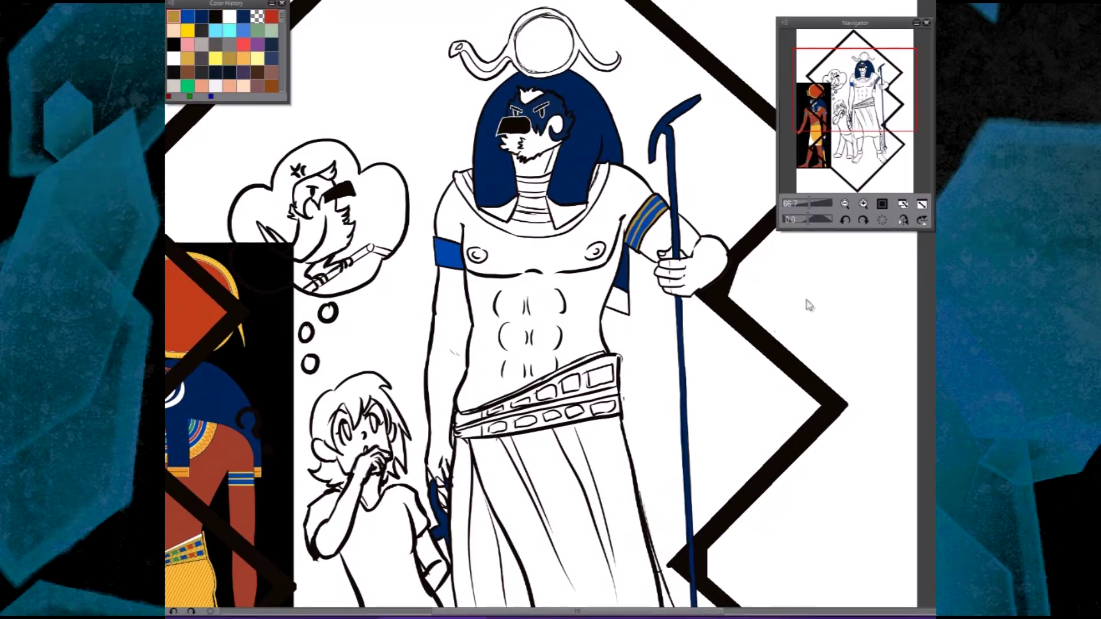
left_click(863, 220)
left_click(863, 220)
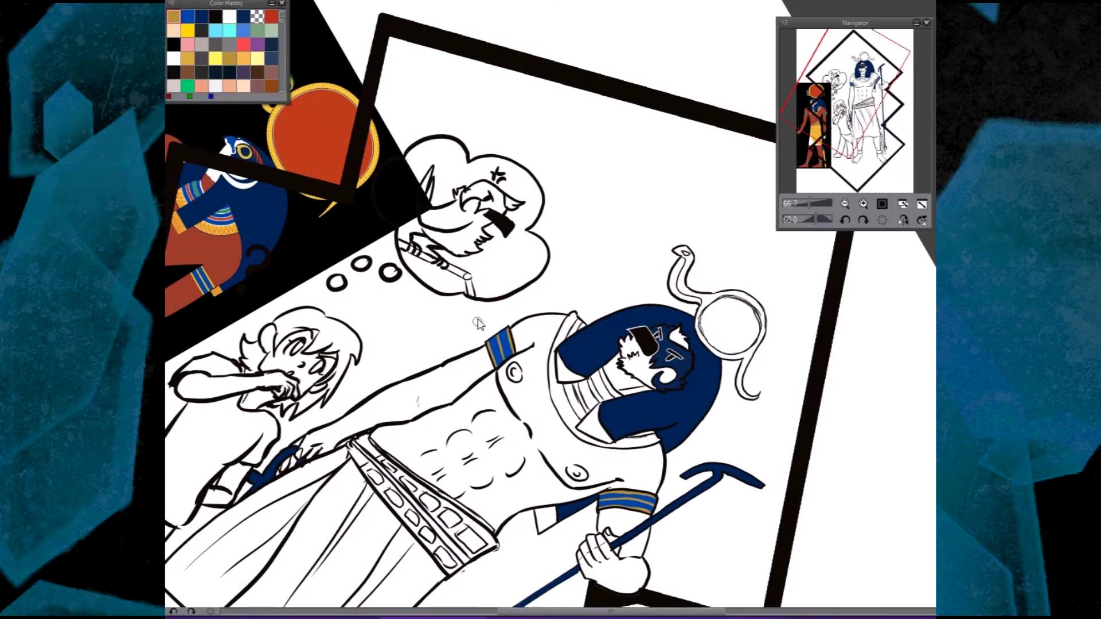
- Paint the two lower tips of the headdress on the chest dark ochre gold
left_click(845, 221)
left_click(882, 221)
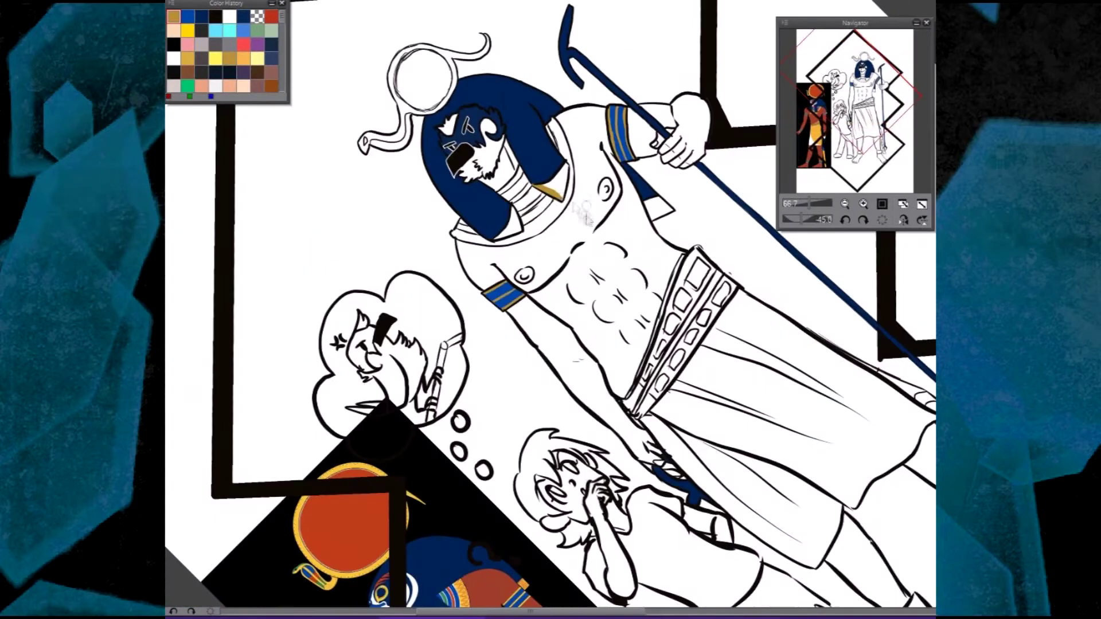
key("Delete")
key("Delete")
key("Delete")
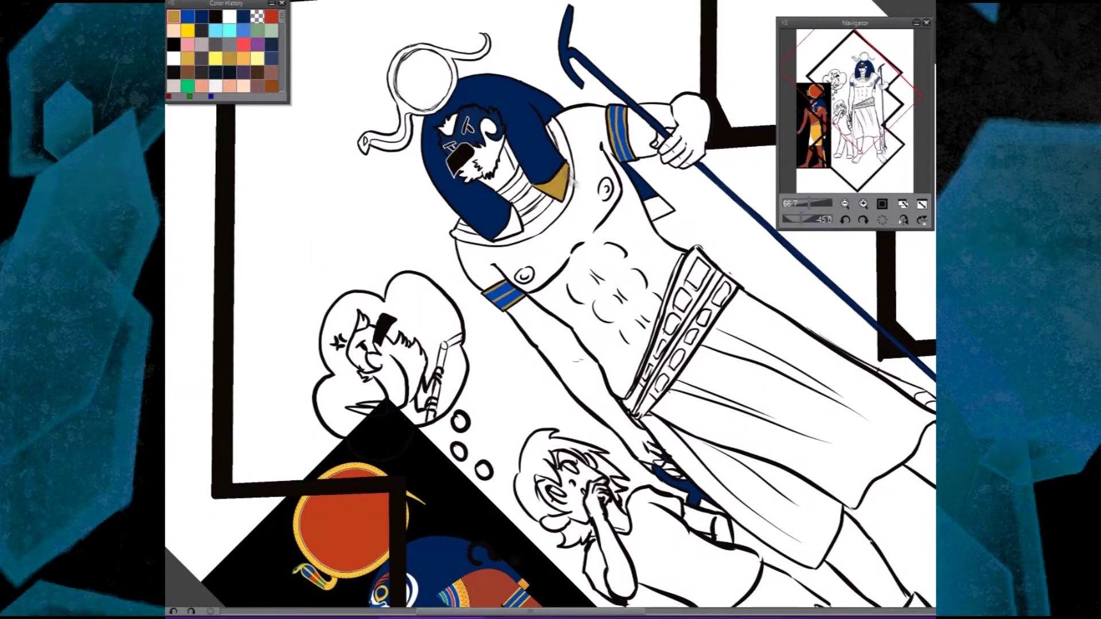
left_click(863, 221)
left_click(864, 221)
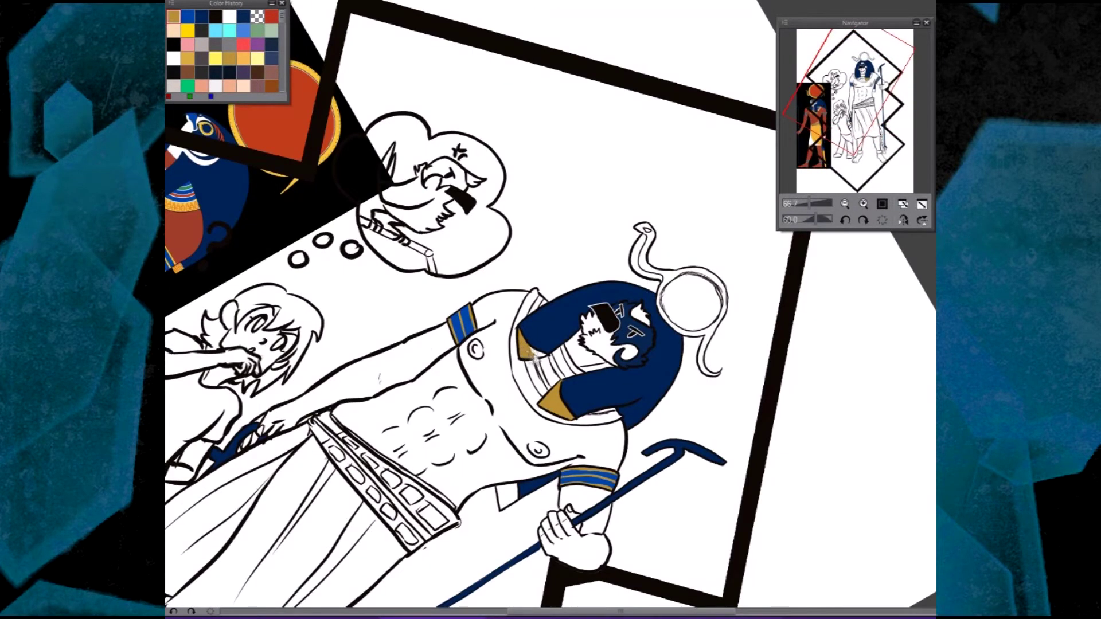
left_click(864, 222)
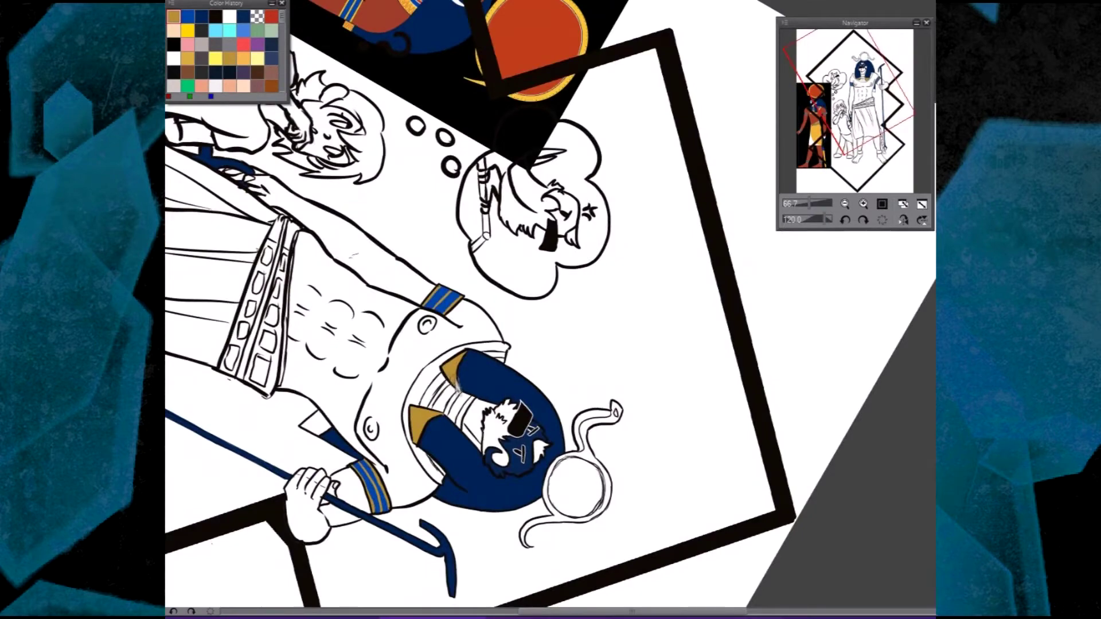
key("ctrl+@")
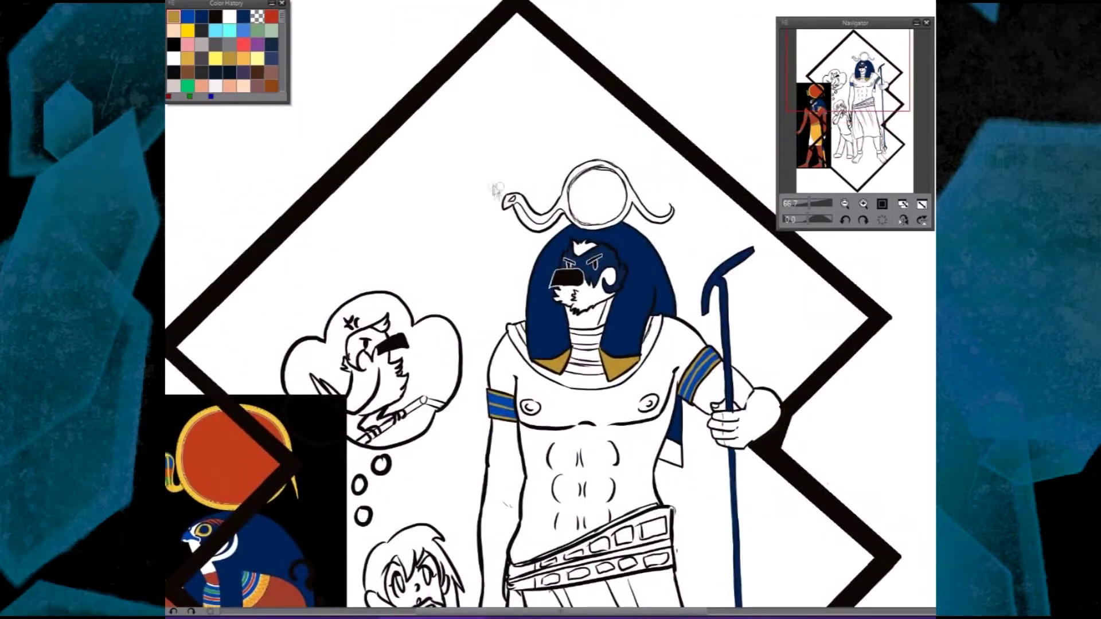
- Repaint both lower headdress tips bright yellow and start the snake's head in the same yellow
mouse_move(507, 212)
left_mouse_down()
mouse_move(506, 202)
mouse_move(522, 222)
left_mouse_up()
left_click_drag(612, 374, 631, 365)
left_click_drag(544, 364, 563, 365)
- Paint the rest of the snake and the sun disc above the headdress bright yellow, out to the tip of the tail
key("Home")
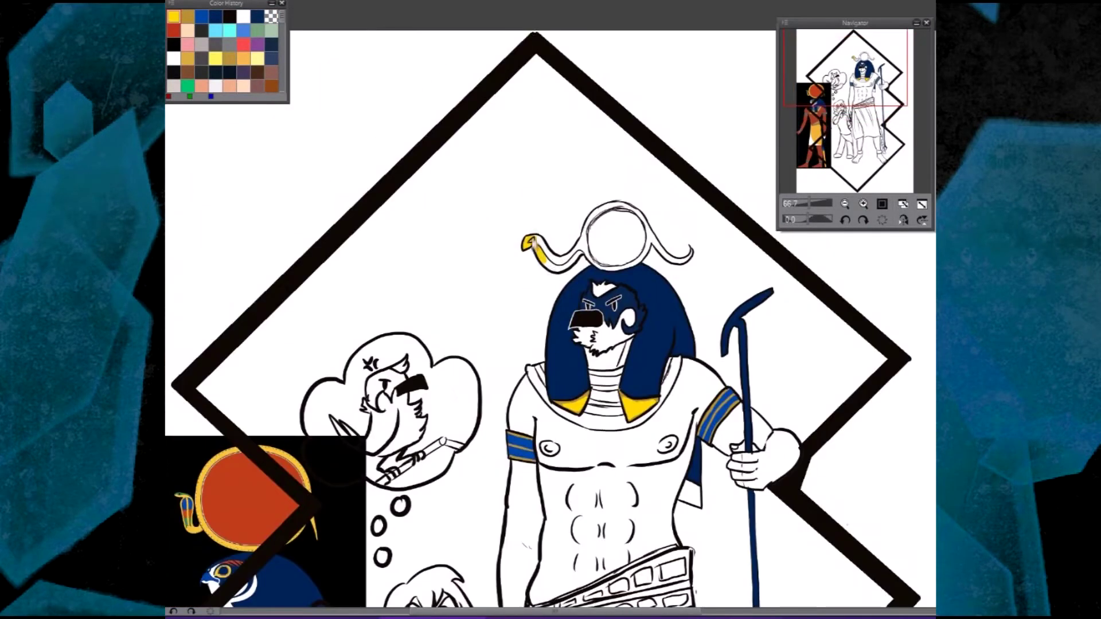
mouse_move(536, 246)
left_mouse_down()
mouse_move(548, 265)
mouse_move(570, 265)
mouse_move(591, 224)
mouse_move(596, 247)
left_mouse_up()
key("r")
left_click_drag(582, 358, 511, 238)
mouse_move(527, 299)
left_mouse_down()
mouse_move(534, 327)
mouse_move(567, 278)
mouse_move(582, 301)
mouse_move(577, 324)
mouse_move(542, 338)
mouse_move(578, 301)
left_mouse_up()
left_click(845, 220)
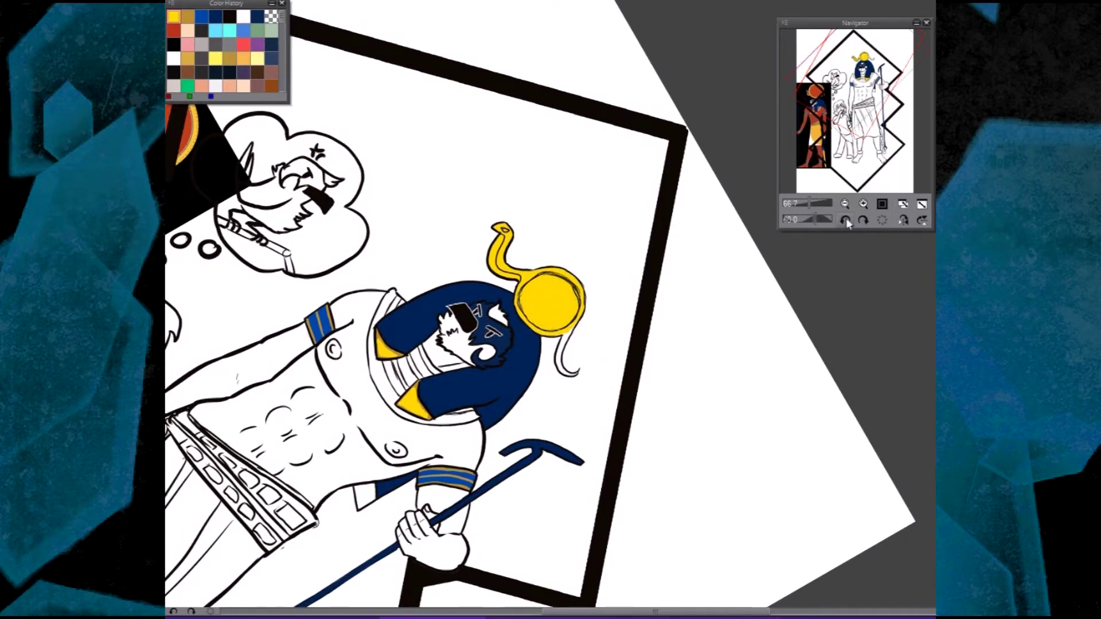
left_click(882, 220)
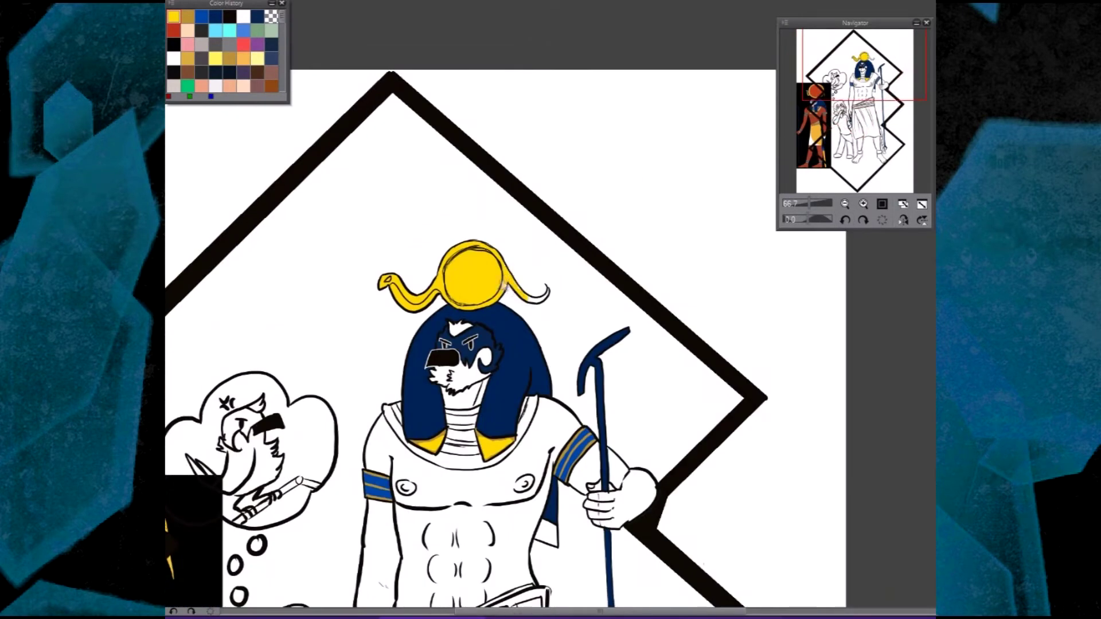
mouse_move(518, 287)
left_mouse_down()
mouse_move(542, 305)
mouse_move(551, 281)
left_mouse_up()
- Paint the snake's head green and mark its eye in black
scroll(539, 190, "down", 5)
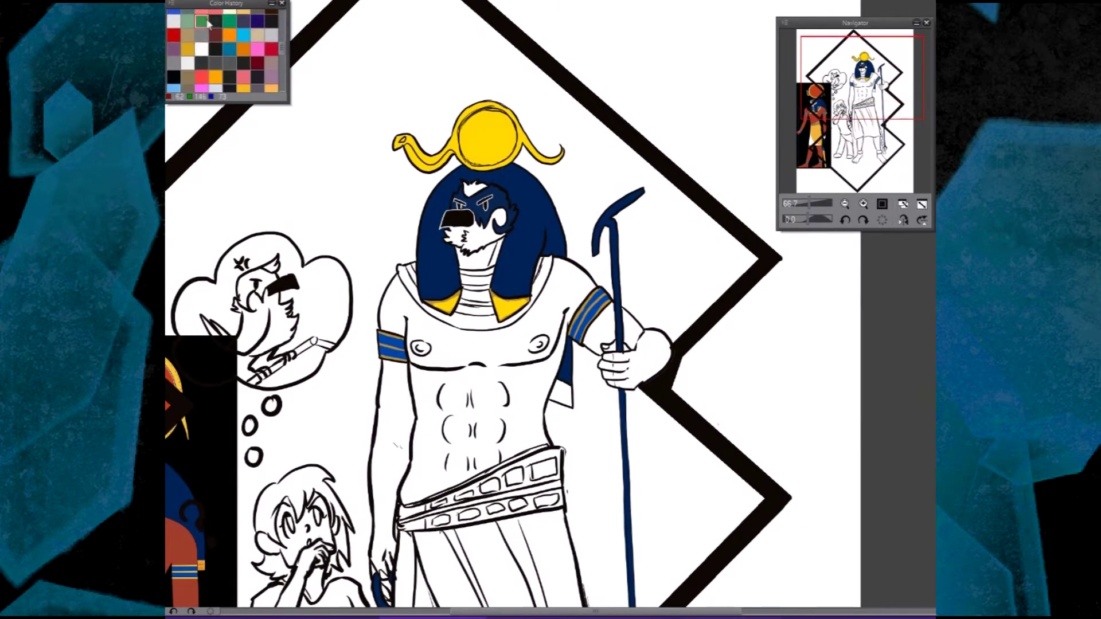
left_click_drag(395, 142, 409, 138)
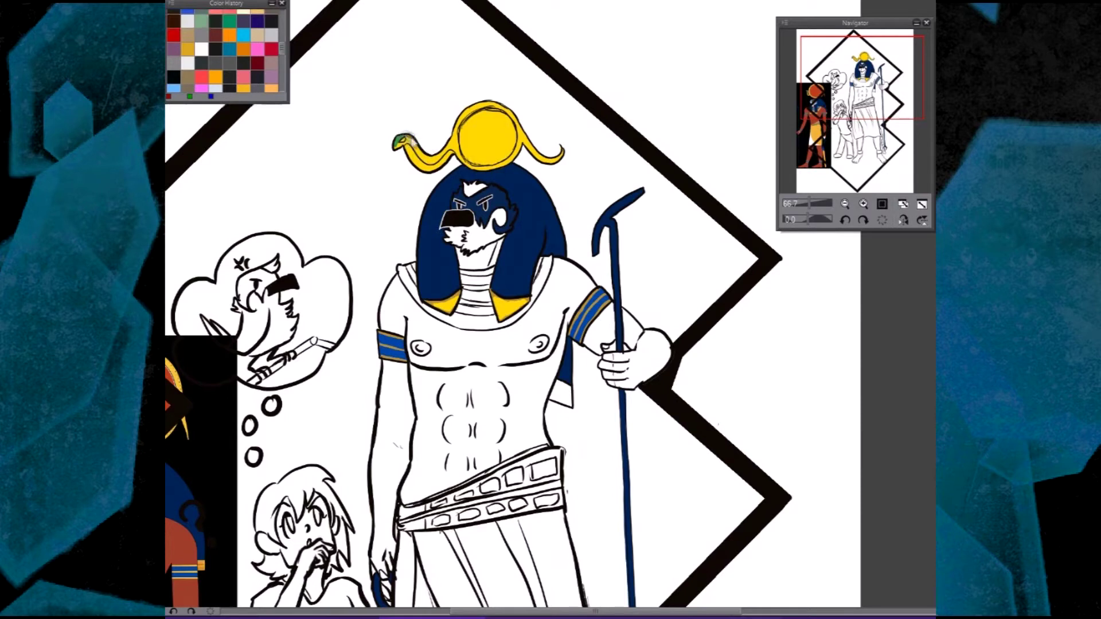
scroll(287, 54, "up", 5)
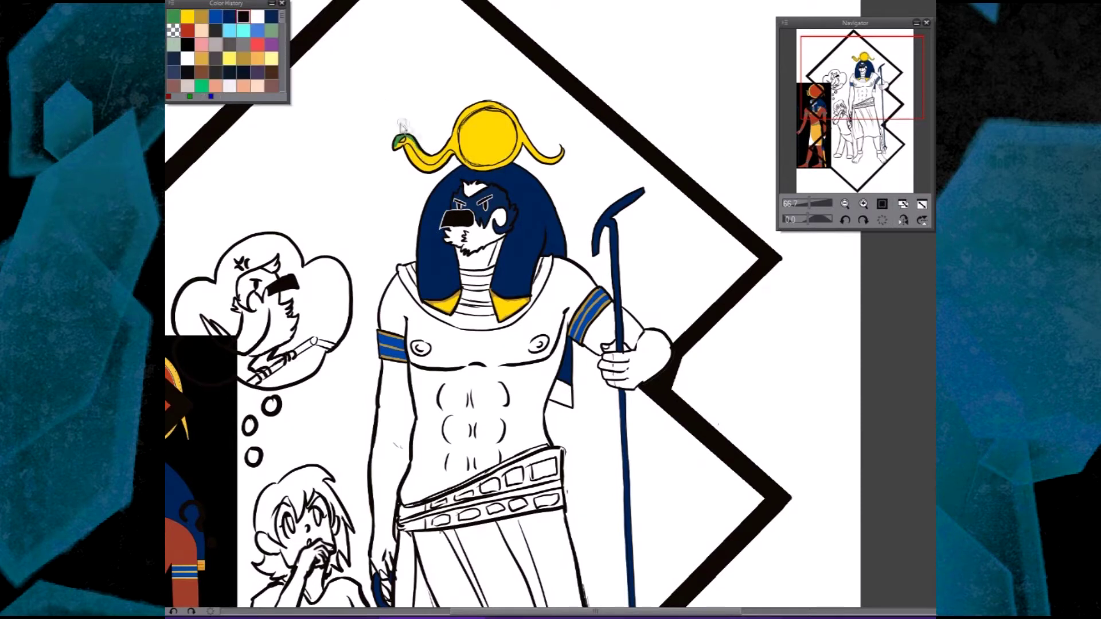
left_click_drag(407, 143, 422, 154)
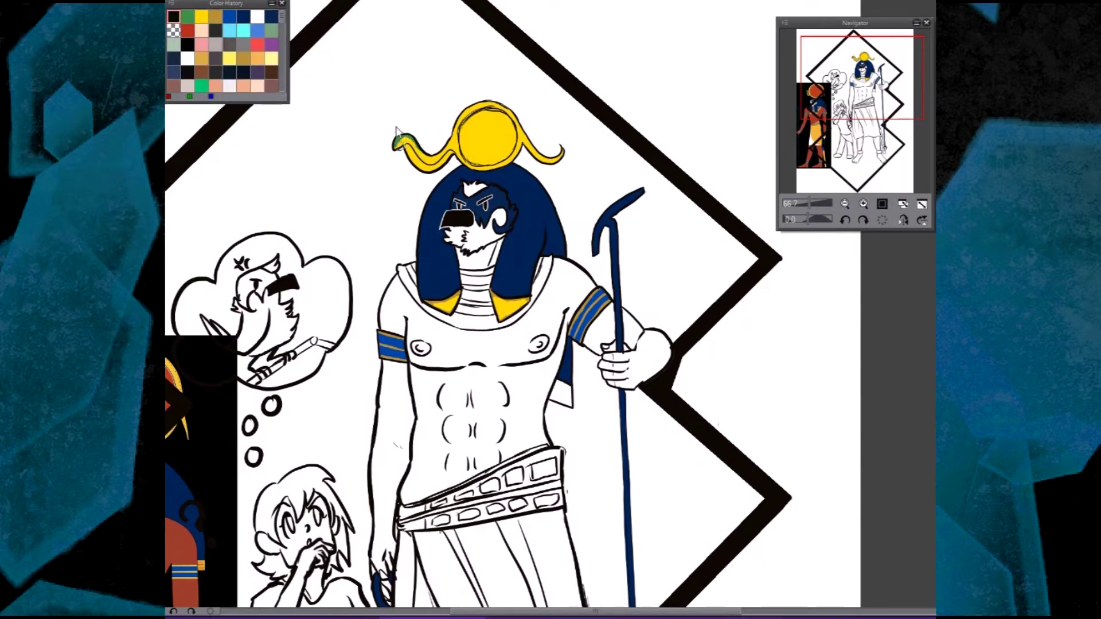
- Add green, red and blue bands to the snake's curved body beside the sun disc
left_click(187, 16)
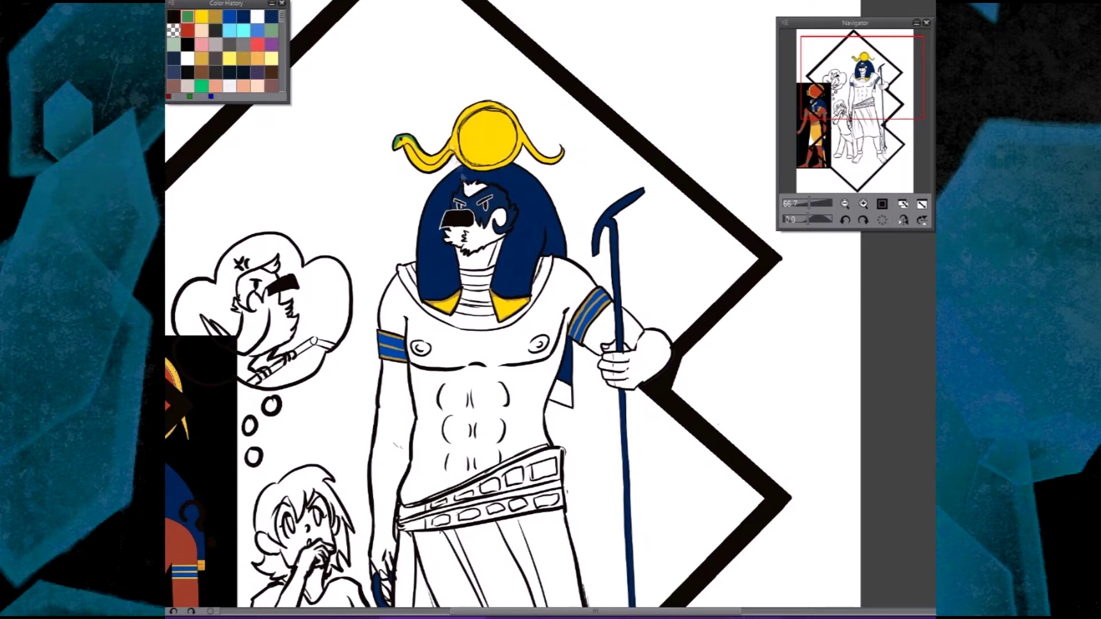
left_click_drag(448, 163, 440, 176)
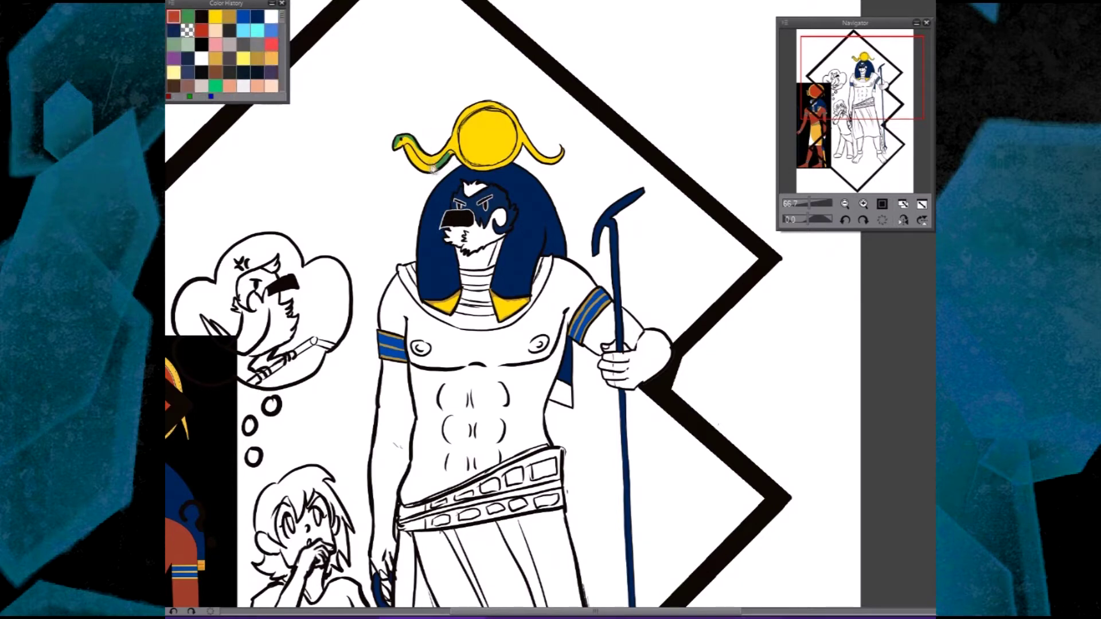
left_click(423, 162)
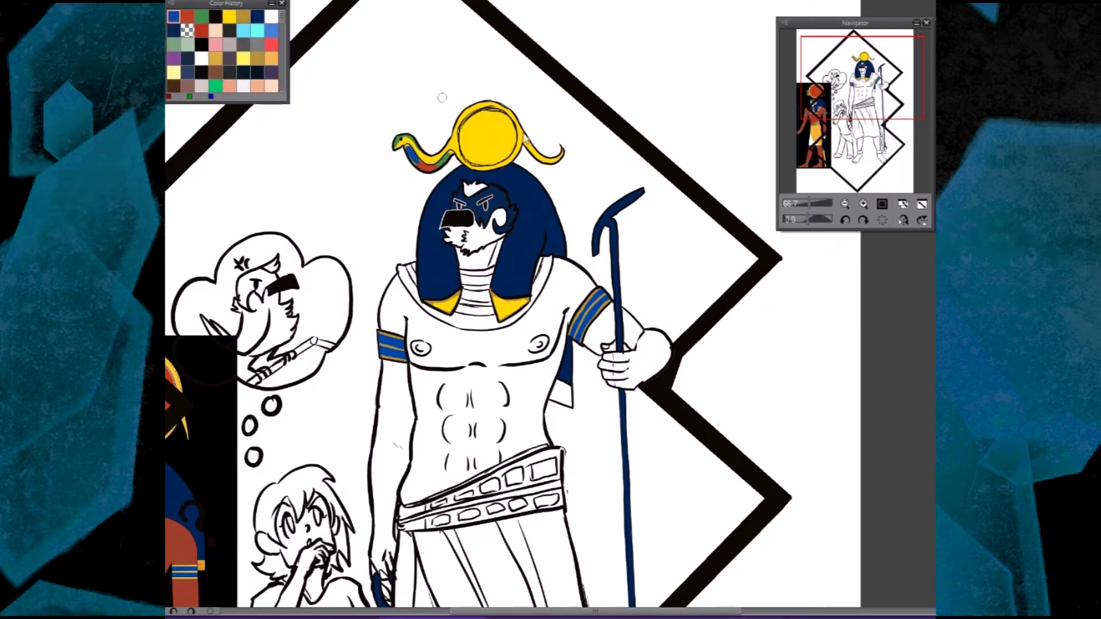
- Fill the sun disc with red inside its yellow rim and paint the tuft on the figure's forehead red
scroll(443, 100, "up", 2)
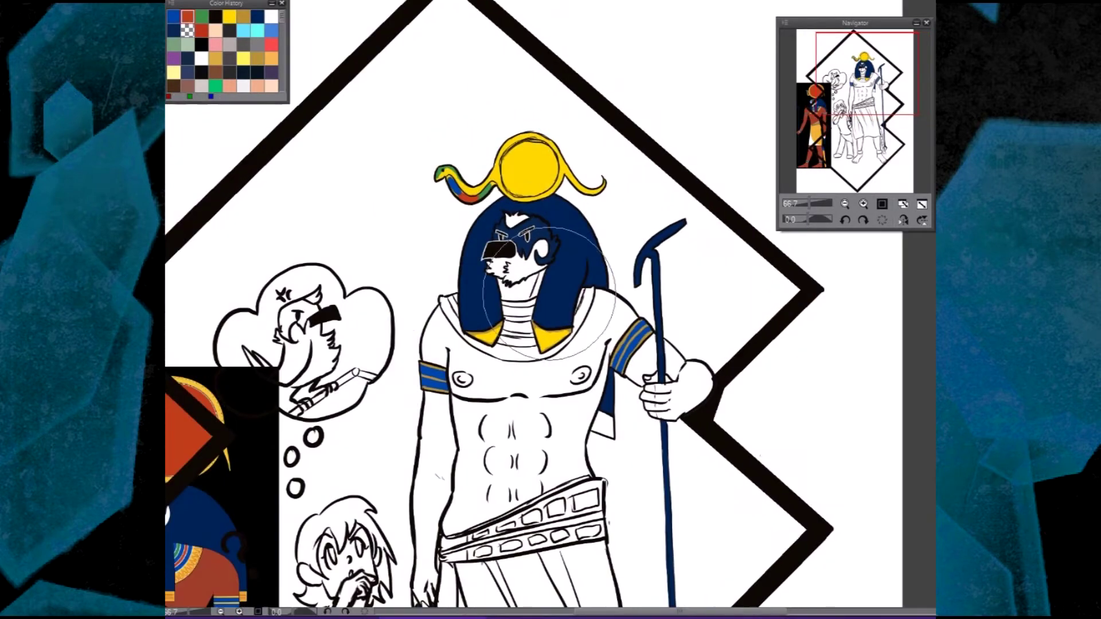
mouse_move(519, 168)
left_mouse_down()
mouse_move(528, 180)
mouse_move(545, 168)
left_mouse_up()
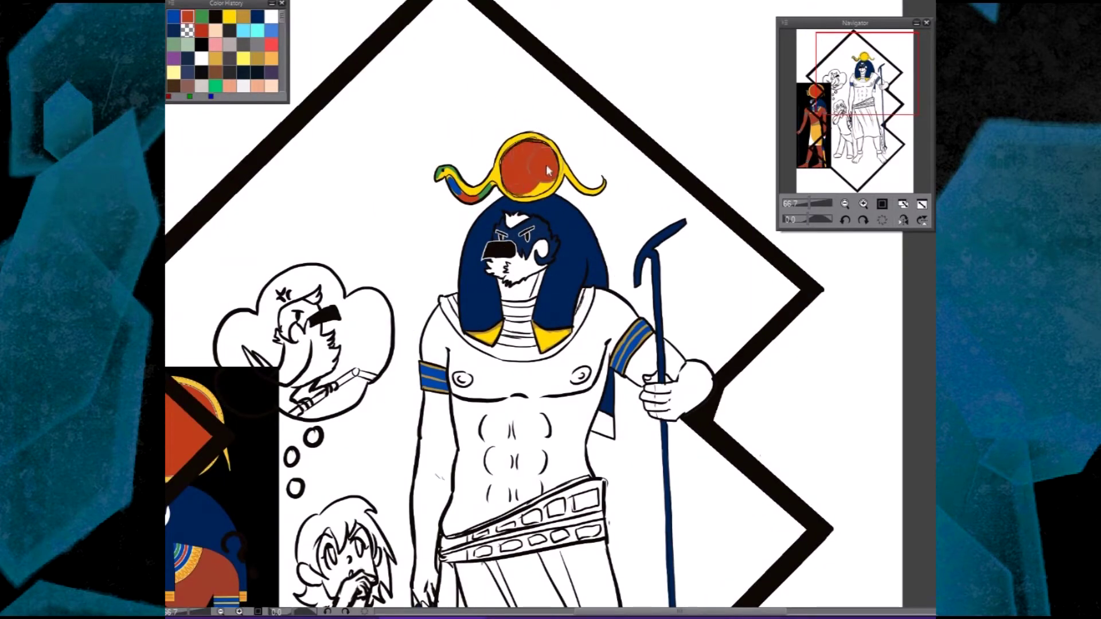
left_click_drag(698, 284, 678, 258)
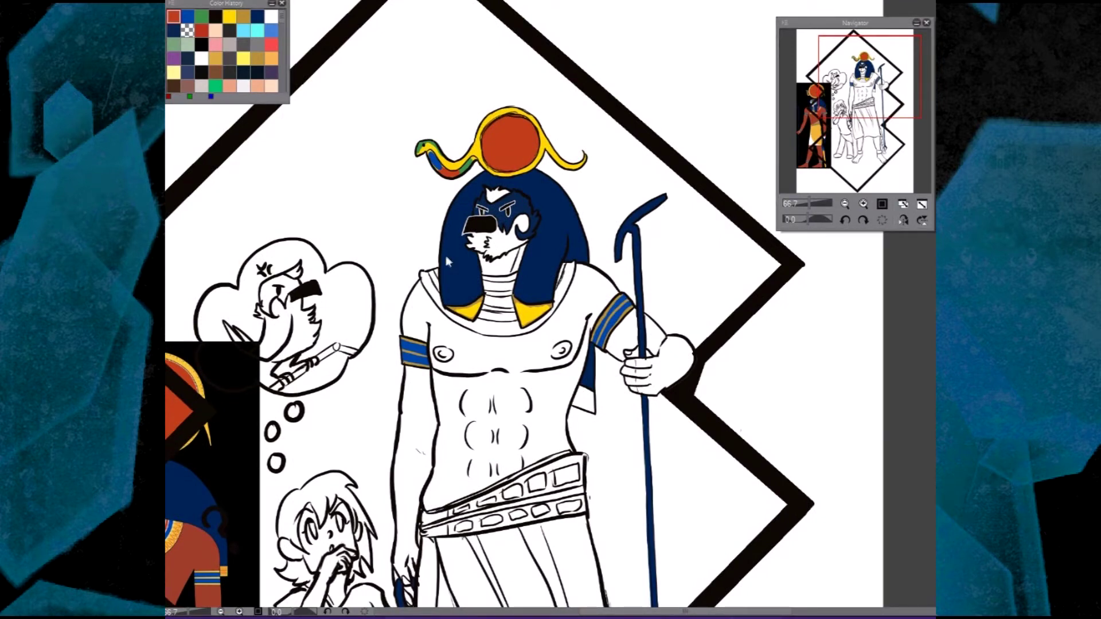
left_click(730, 145)
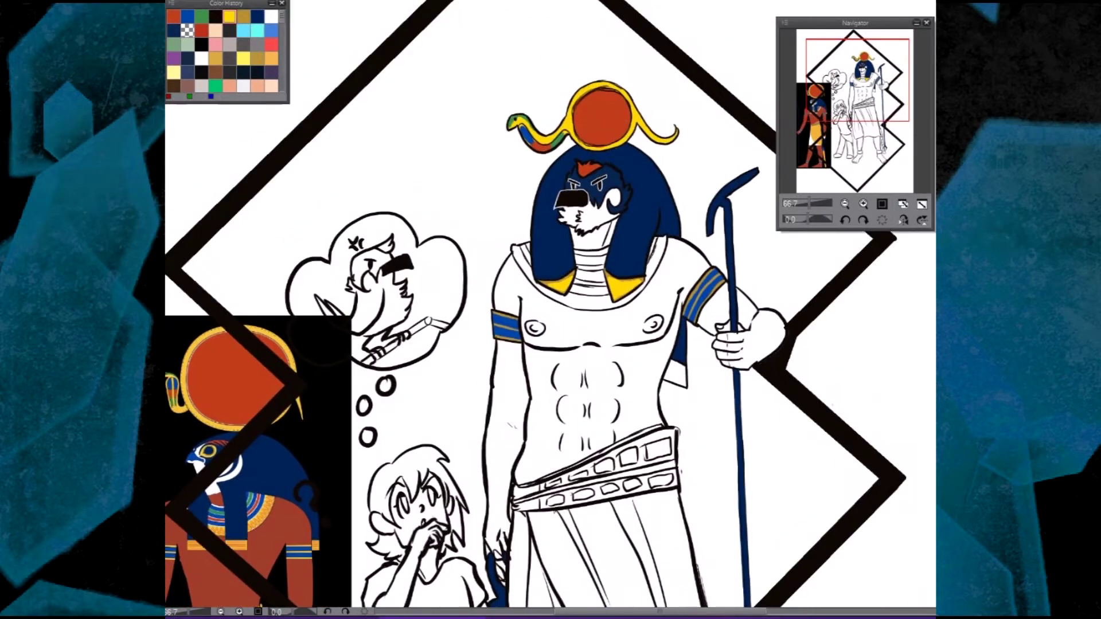
- Colour the figure's eyes bright yellow and paint its beak blue
left_click_drag(595, 185, 603, 187)
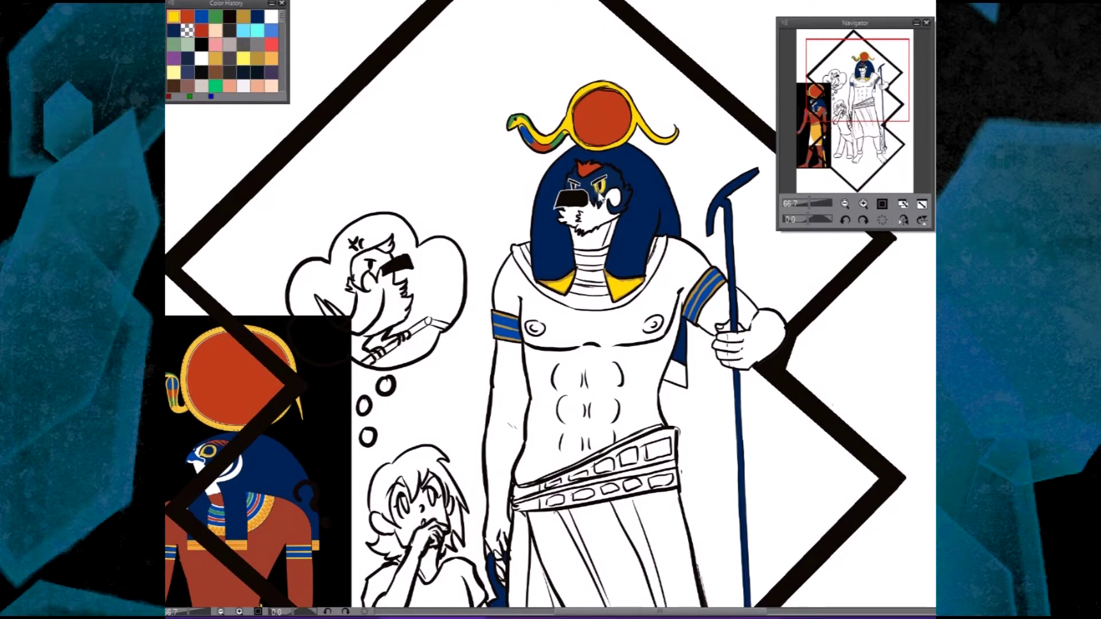
left_click_drag(590, 178, 587, 175)
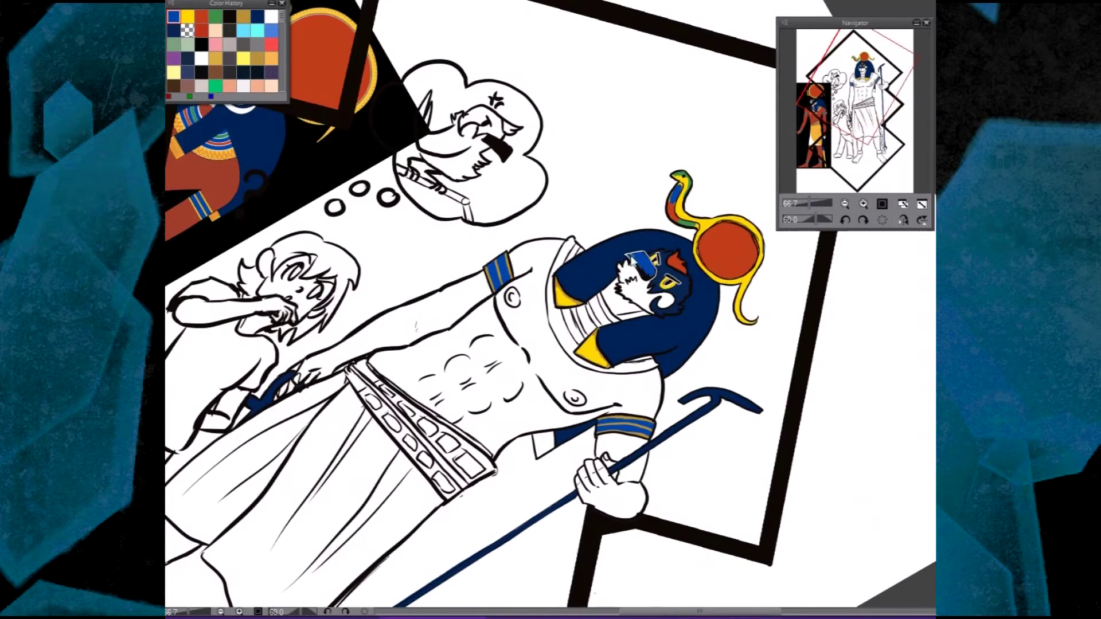
left_click(845, 220)
left_click(845, 220)
left_click(640, 198)
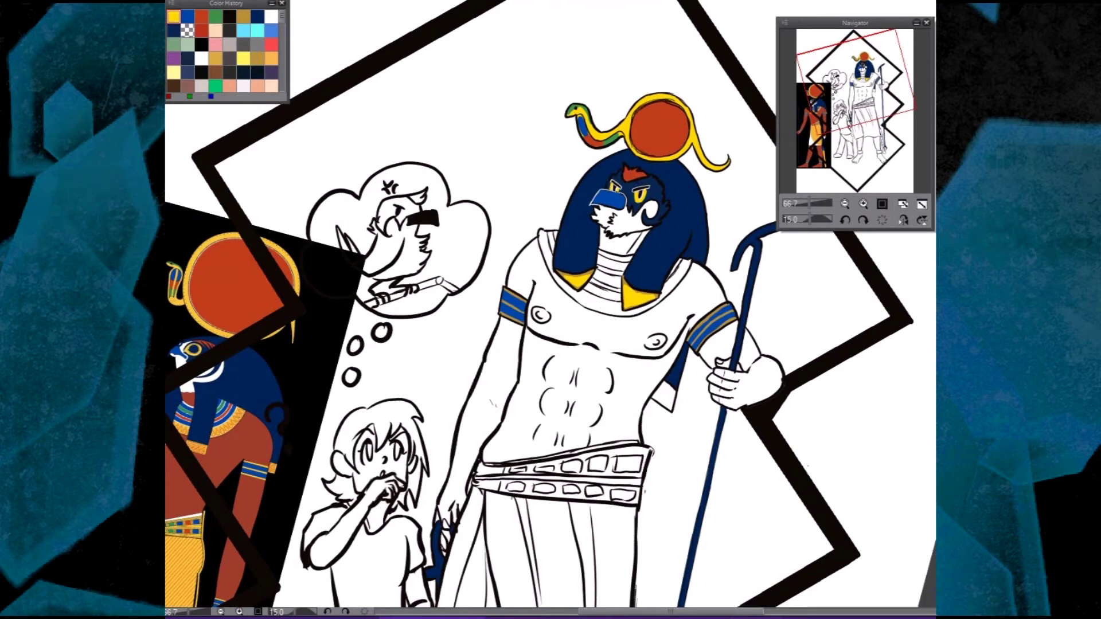
left_click(845, 220)
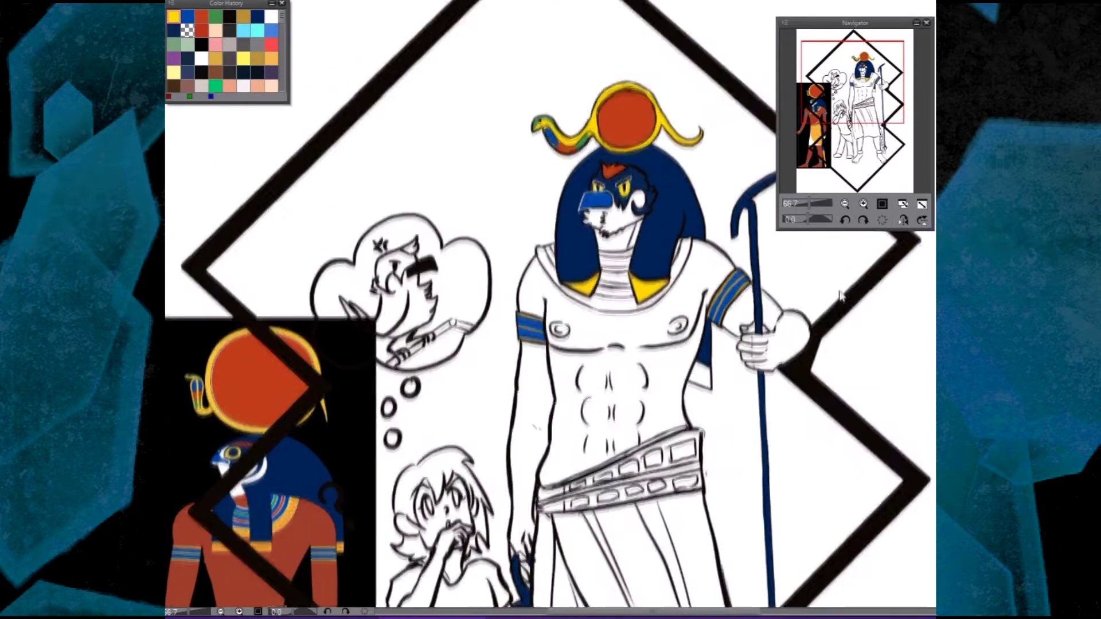
- Paint the tip of the dark blue cloth hanging behind the staff arm bright yellow
scroll(830, 250, "down", 5)
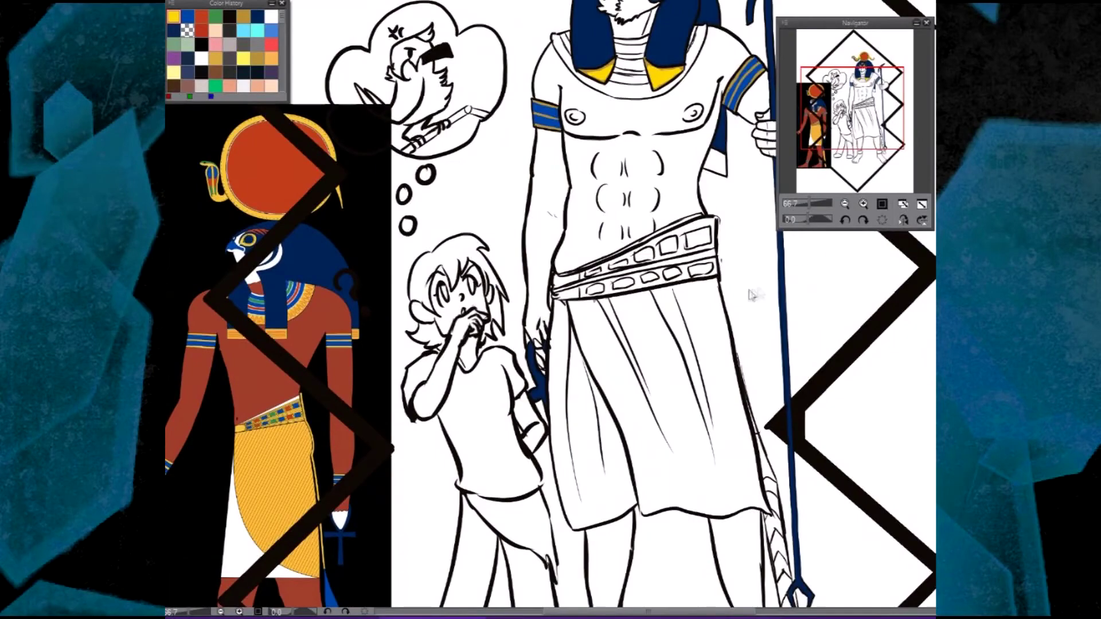
left_click_drag(751, 296, 602, 413)
left_click_drag(550, 191, 614, 174)
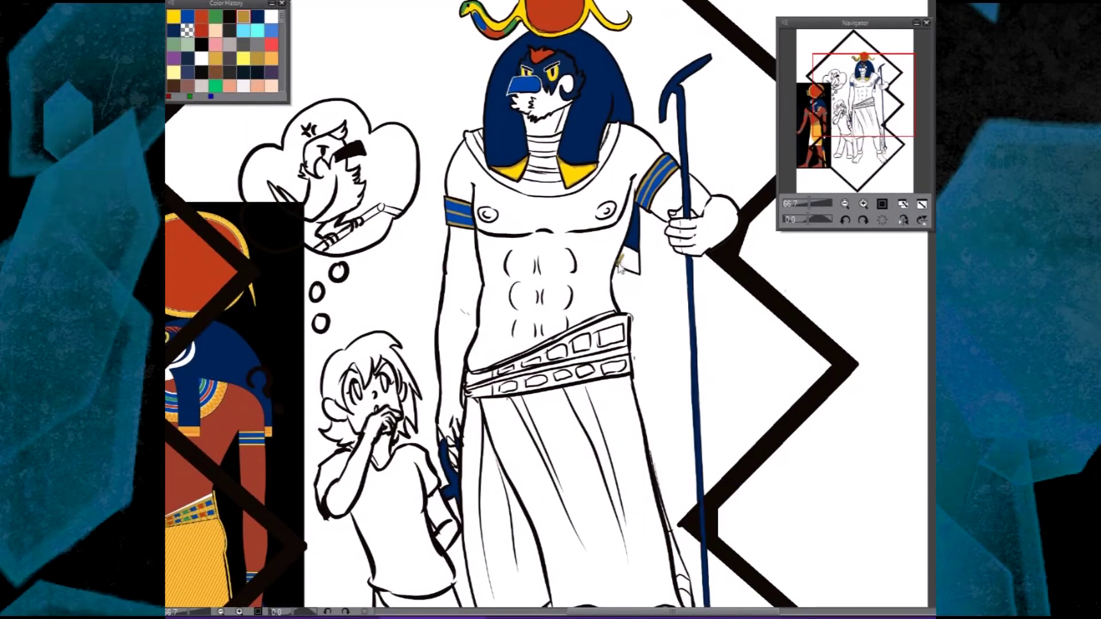
mouse_move(635, 270)
left_mouse_down()
mouse_move(579, 230)
mouse_move(499, 215)
mouse_move(431, 225)
left_mouse_up()
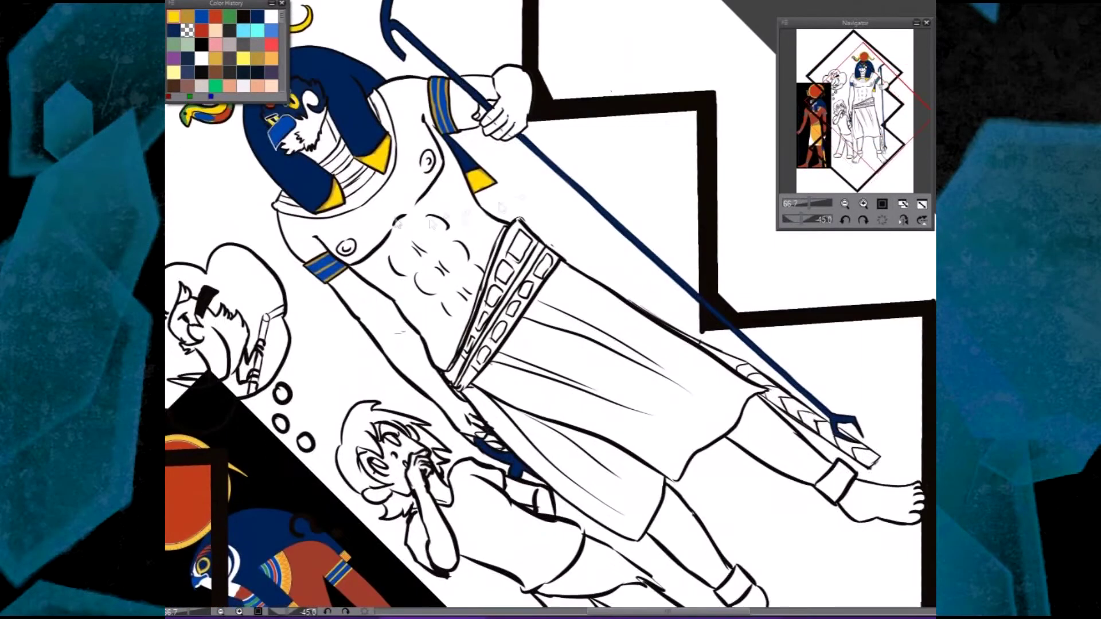
- Paint the whole belt and the front panel of the kilt bright yellow, down to the hem
mouse_move(461, 358)
left_mouse_down()
mouse_move(482, 321)
mouse_move(462, 379)
mouse_move(528, 305)
mouse_move(505, 270)
mouse_move(537, 238)
mouse_move(580, 312)
mouse_move(487, 344)
mouse_move(451, 316)
mouse_move(462, 353)
mouse_move(430, 312)
mouse_move(461, 372)
mouse_move(441, 318)
mouse_move(482, 367)
mouse_move(493, 453)
mouse_move(559, 355)
mouse_move(545, 350)
mouse_move(570, 354)
mouse_move(572, 403)
mouse_move(574, 286)
left_mouse_up()
key("ctrl+@")
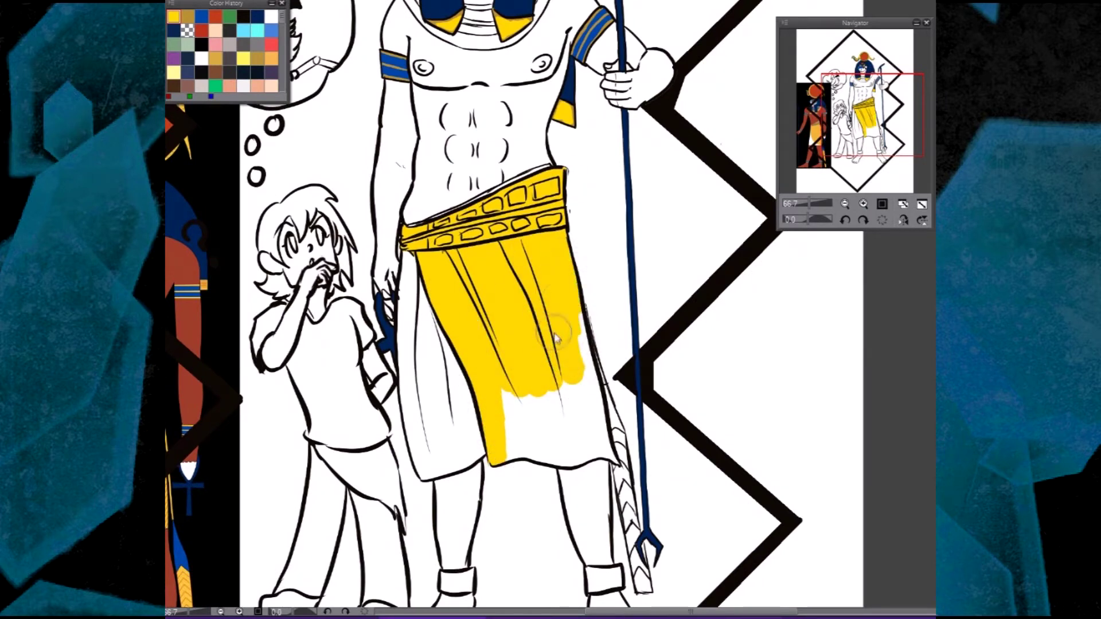
mouse_move(549, 333)
left_mouse_down()
mouse_move(574, 378)
mouse_move(602, 373)
mouse_move(597, 356)
mouse_move(586, 425)
mouse_move(510, 436)
left_mouse_up()
key("asciicircum")
key("asciicircum")
key("asciicircum")
mouse_move(413, 396)
left_mouse_down()
mouse_move(444, 421)
mouse_move(478, 410)
left_mouse_up()
key("minus")
key("minus")
key("minus")
key("minus")
left_click_drag(668, 361, 614, 296)
left_click_drag(555, 360, 654, 470)
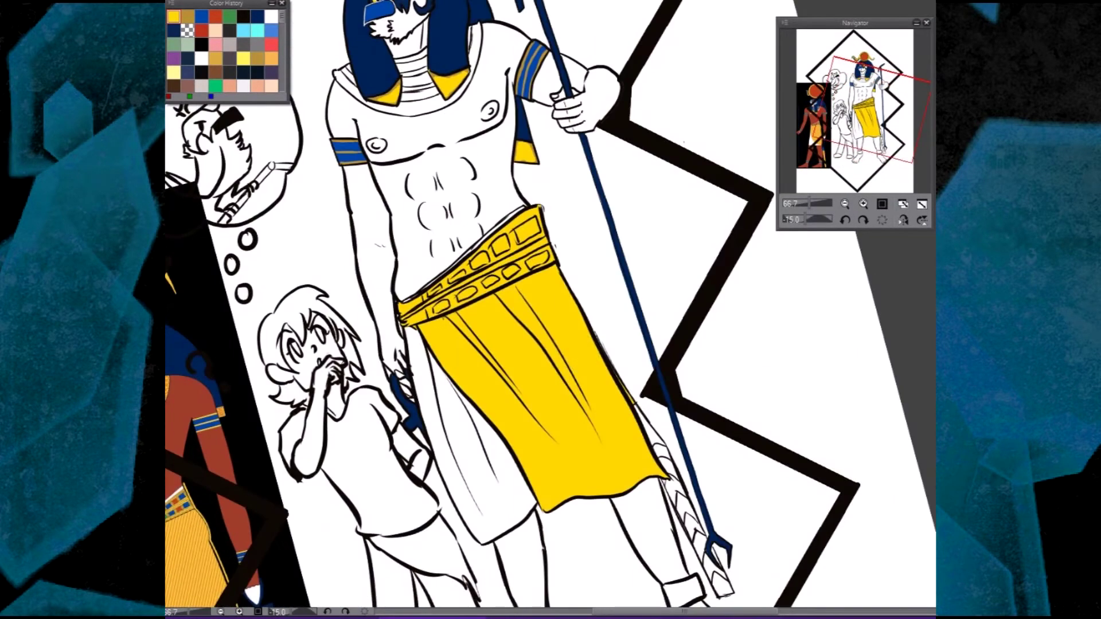
- Shade the two long folds of the yellow kilt and the strip just below the belt in brownish gold
mouse_move(499, 287)
left_mouse_down()
mouse_move(550, 407)
mouse_move(611, 456)
left_mouse_up()
left_click_drag(448, 315, 556, 442)
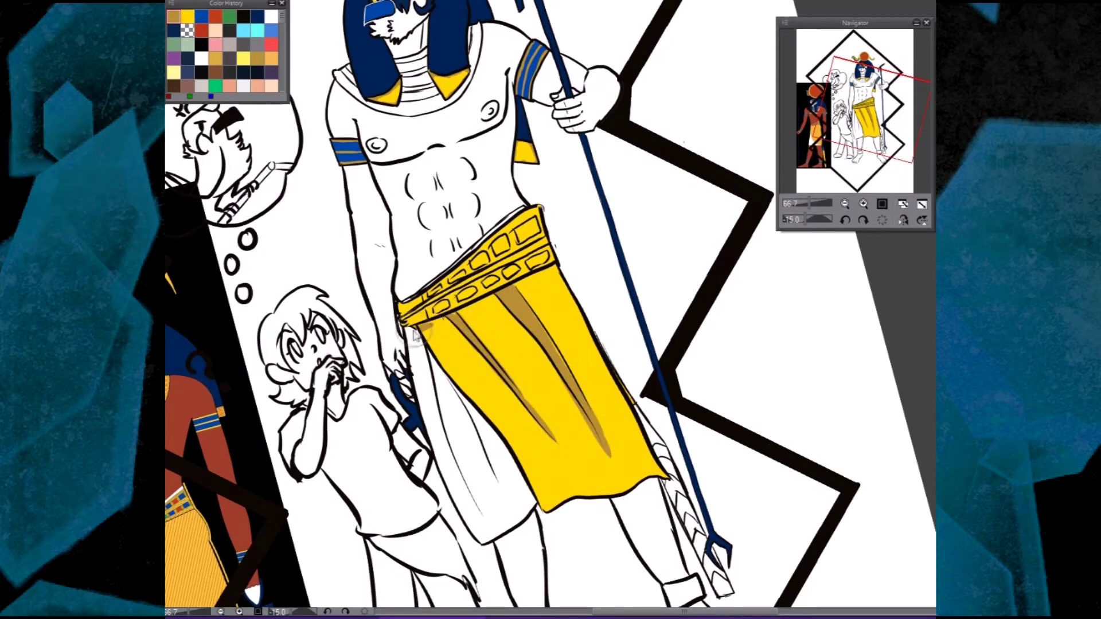
left_click_drag(499, 298, 398, 344)
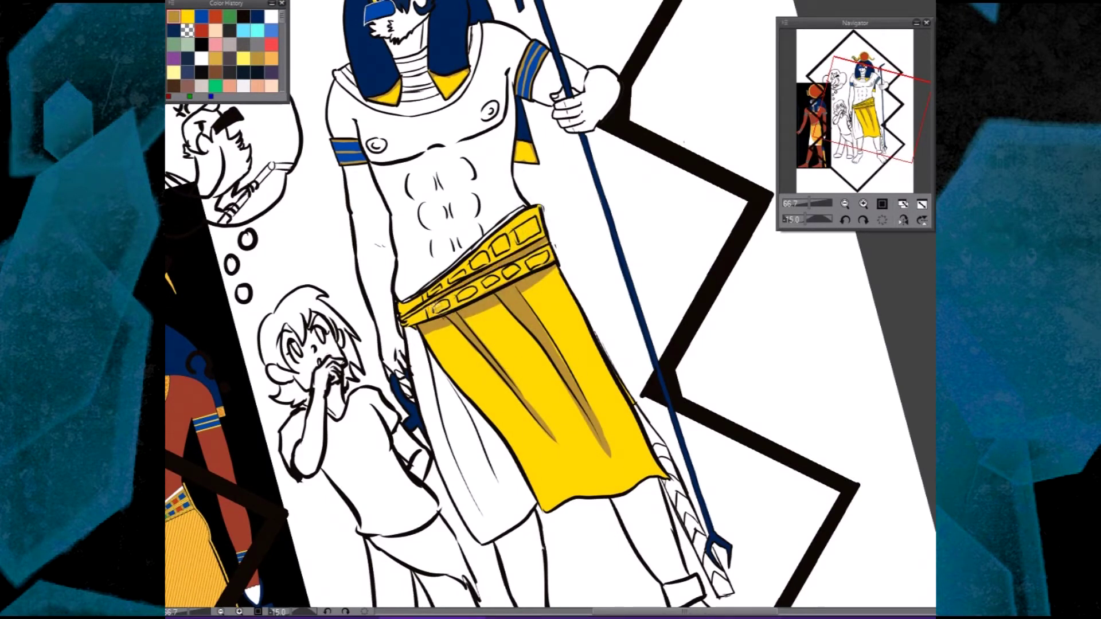
- Colour the stones at the wide end of both belt rows blue, plus further blue stones along the belt
scroll(464, 307, "up", 2)
scroll(463, 308, "up", 3)
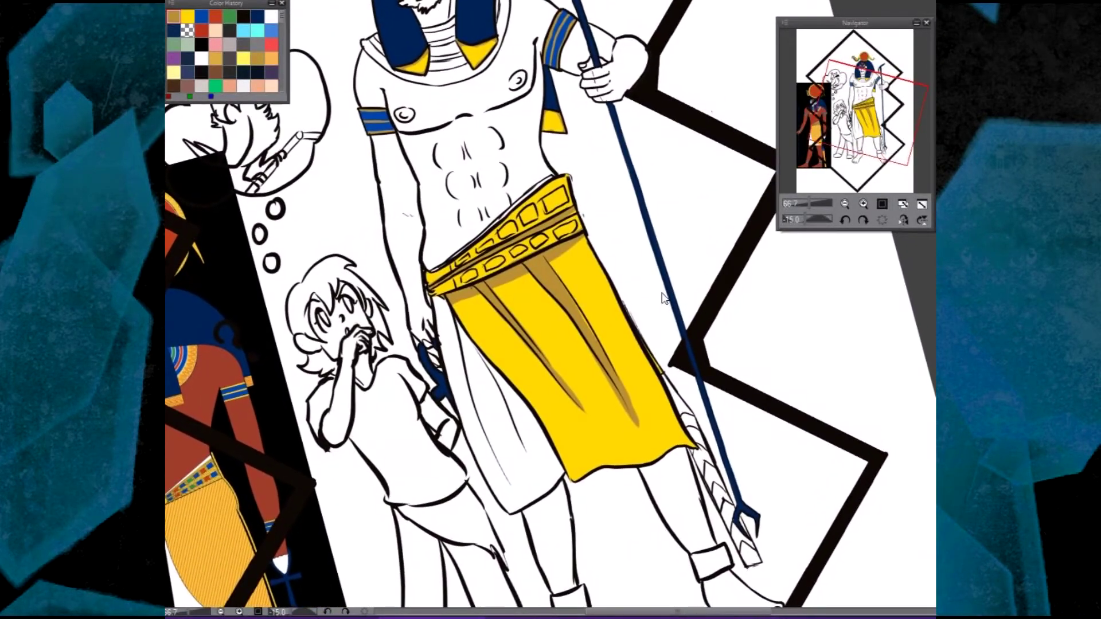
key("Delete")
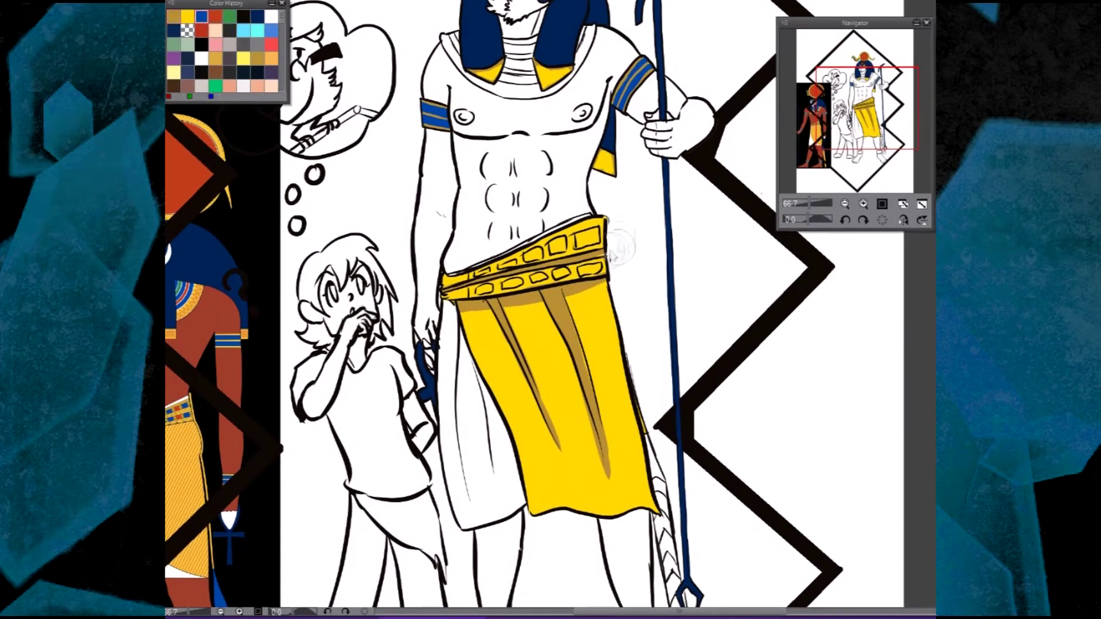
left_click(585, 238)
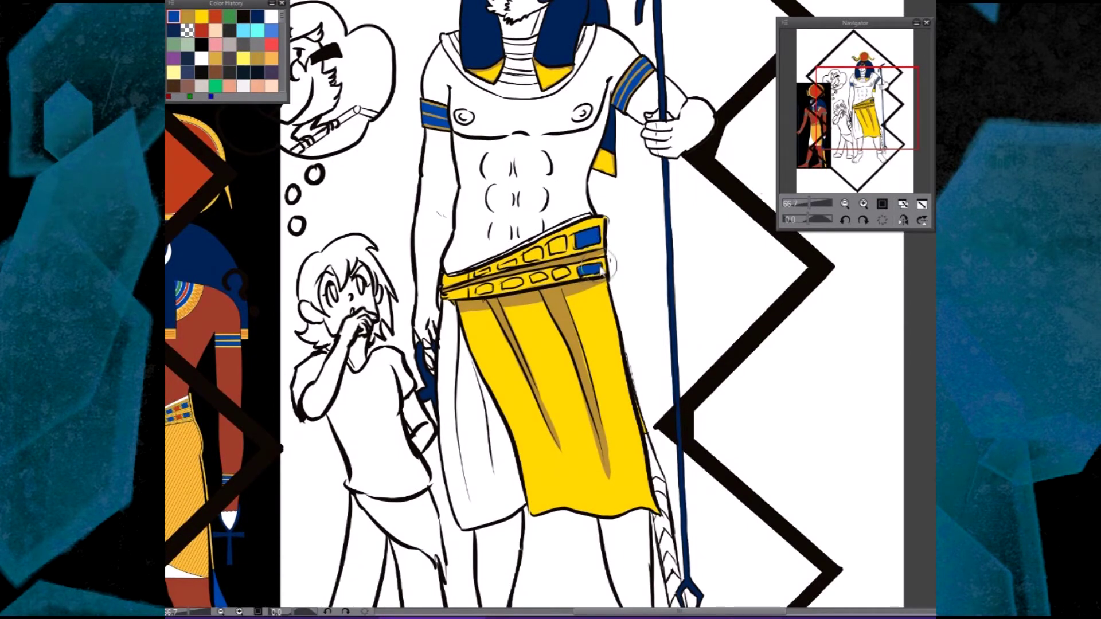
left_click_drag(602, 267, 689, 223)
left_click(627, 231)
left_click(621, 207)
- Fill the belt stones between the blue ones with red and green, and add another blue stone near the narrow end
left_click(213, 19)
left_click(653, 227)
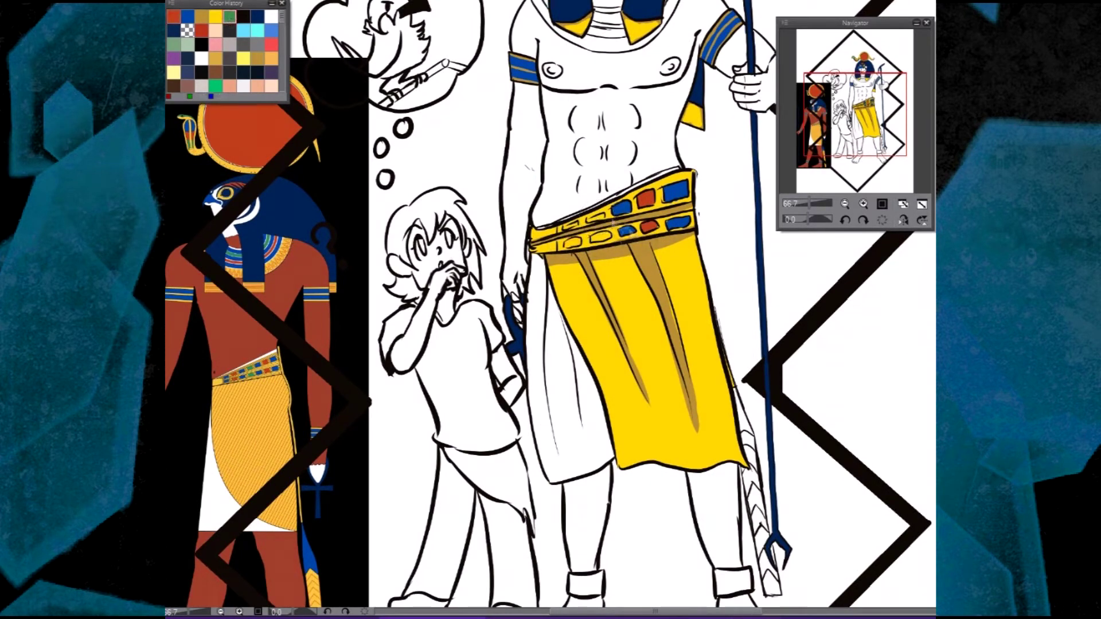
left_click(599, 237)
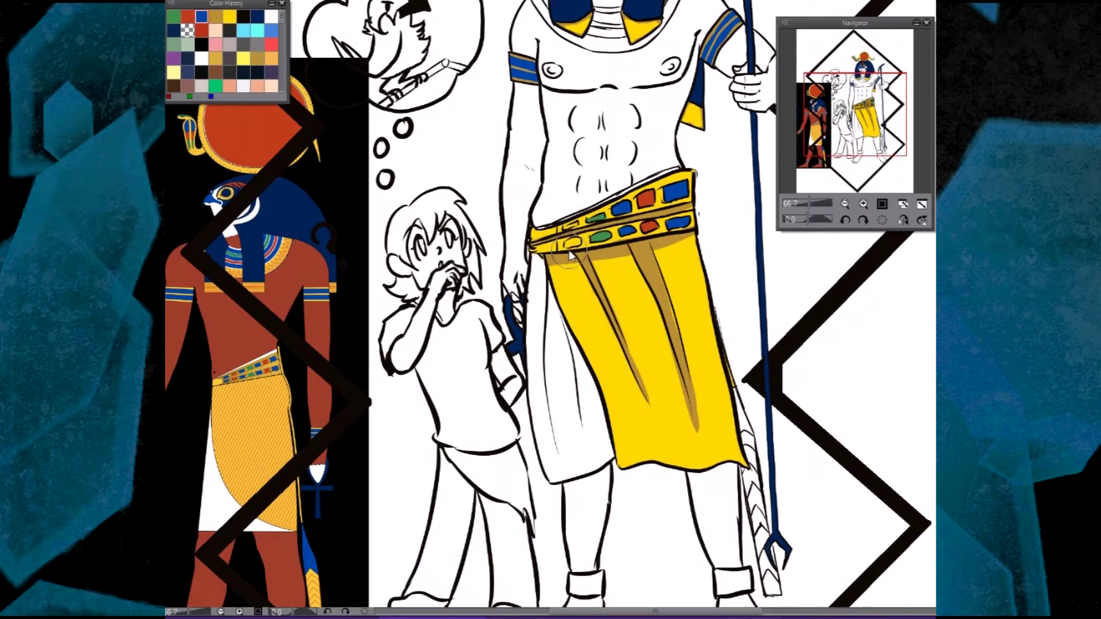
left_click(572, 244)
- Colour the tail hanging behind the kilt, blue at its upper end and bright yellow along the chevron section
mouse_move(666, 248)
left_mouse_down()
mouse_move(655, 311)
mouse_move(611, 403)
left_mouse_up()
left_click_drag(684, 565, 610, 402)
mouse_move(588, 338)
left_mouse_down()
mouse_move(607, 413)
mouse_move(599, 372)
mouse_move(622, 424)
mouse_move(614, 413)
mouse_move(622, 430)
mouse_move(610, 435)
left_mouse_up()
left_click(217, 17)
scroll(615, 436, "down", 2)
mouse_move(614, 360)
left_mouse_down()
mouse_move(631, 476)
mouse_move(617, 396)
left_mouse_up()
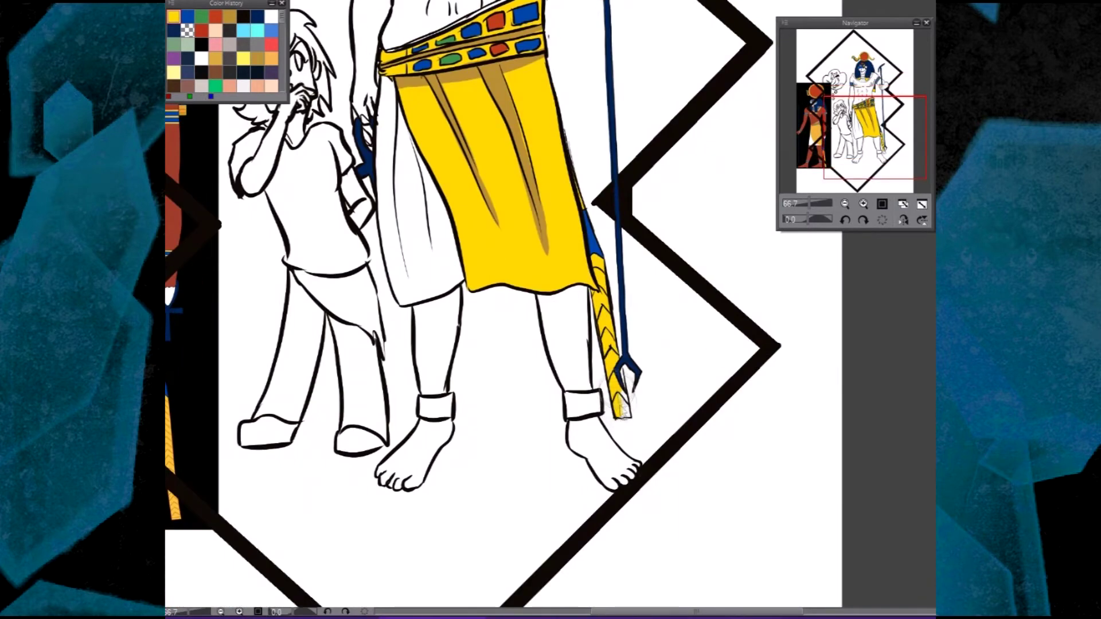
scroll(715, 337, "up", 5)
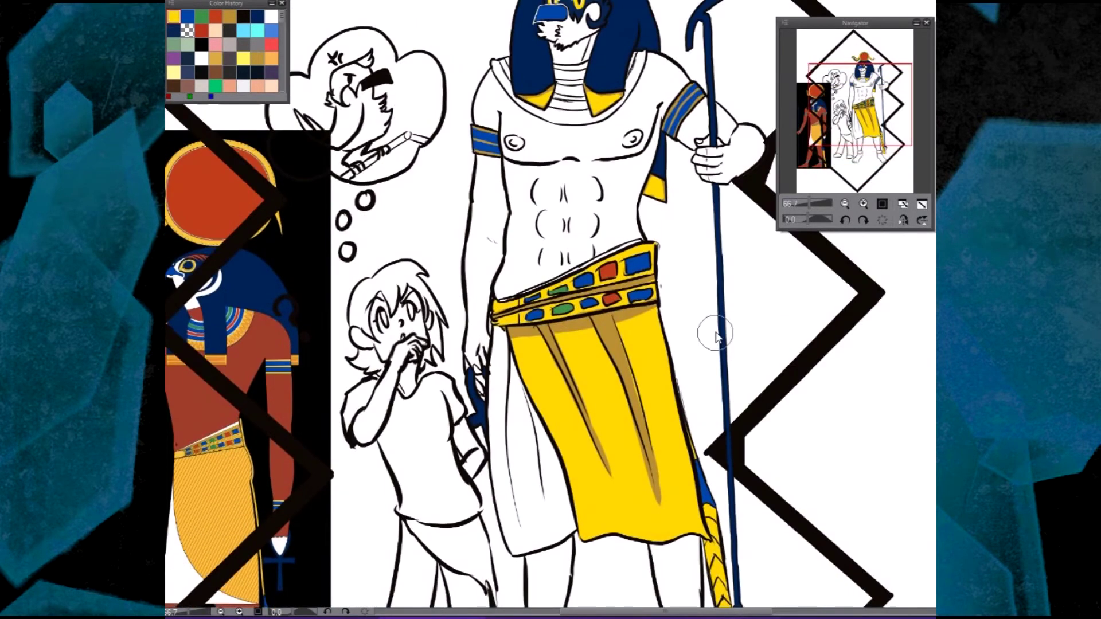